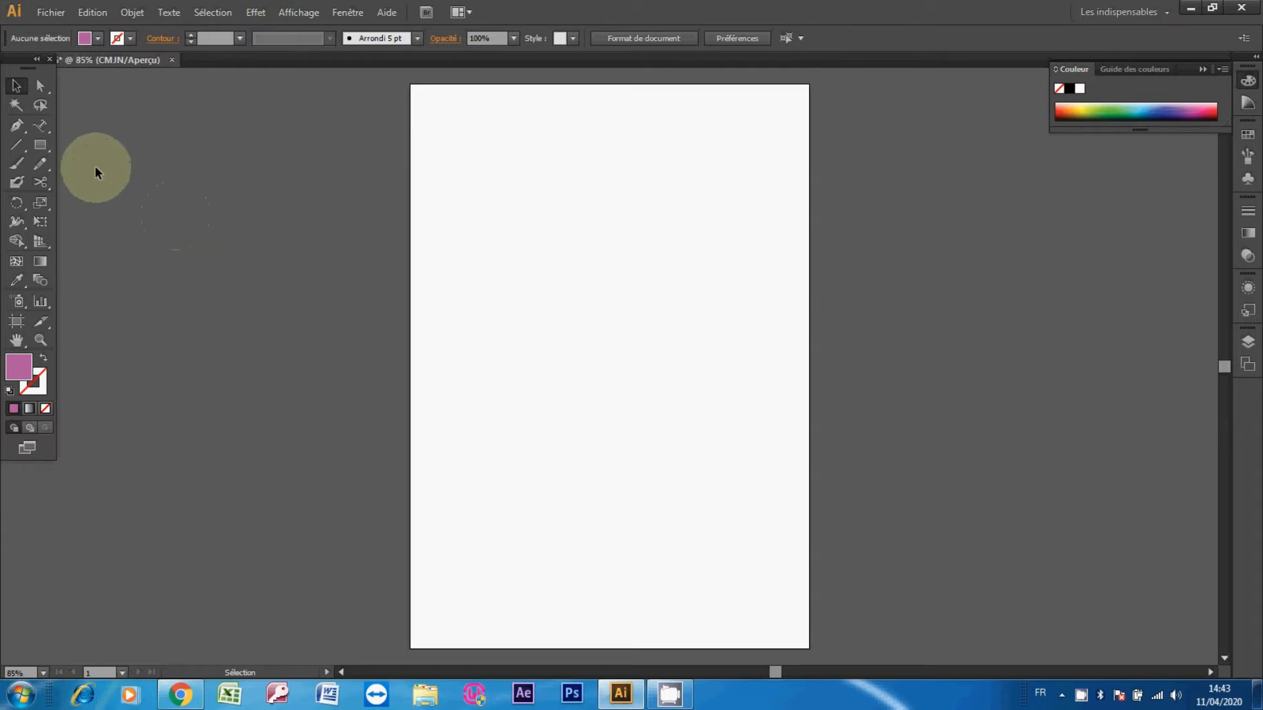
# Draw a purple rectangle about 11.87 by 5.27 cm in the upper part of the artboard
pyautogui.click(44, 142)
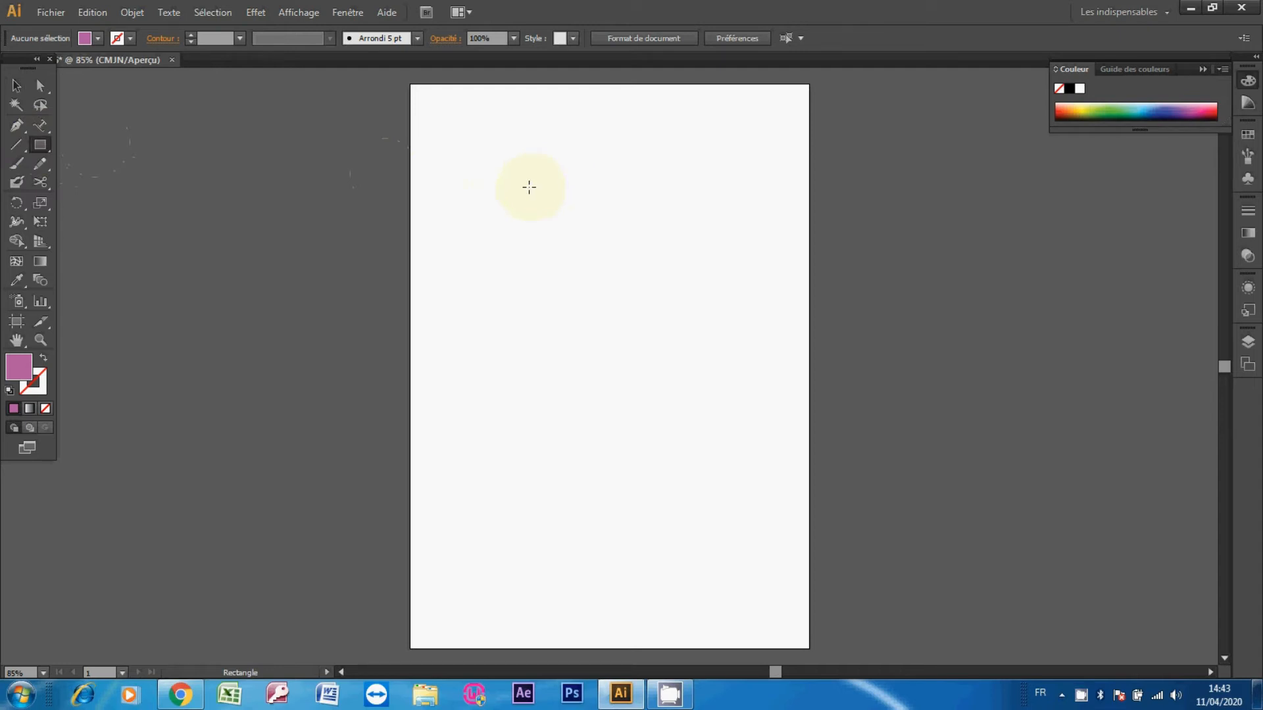
pyautogui.moveTo(529, 187); pyautogui.dragTo(755, 287)
pyautogui.click(17, 85)
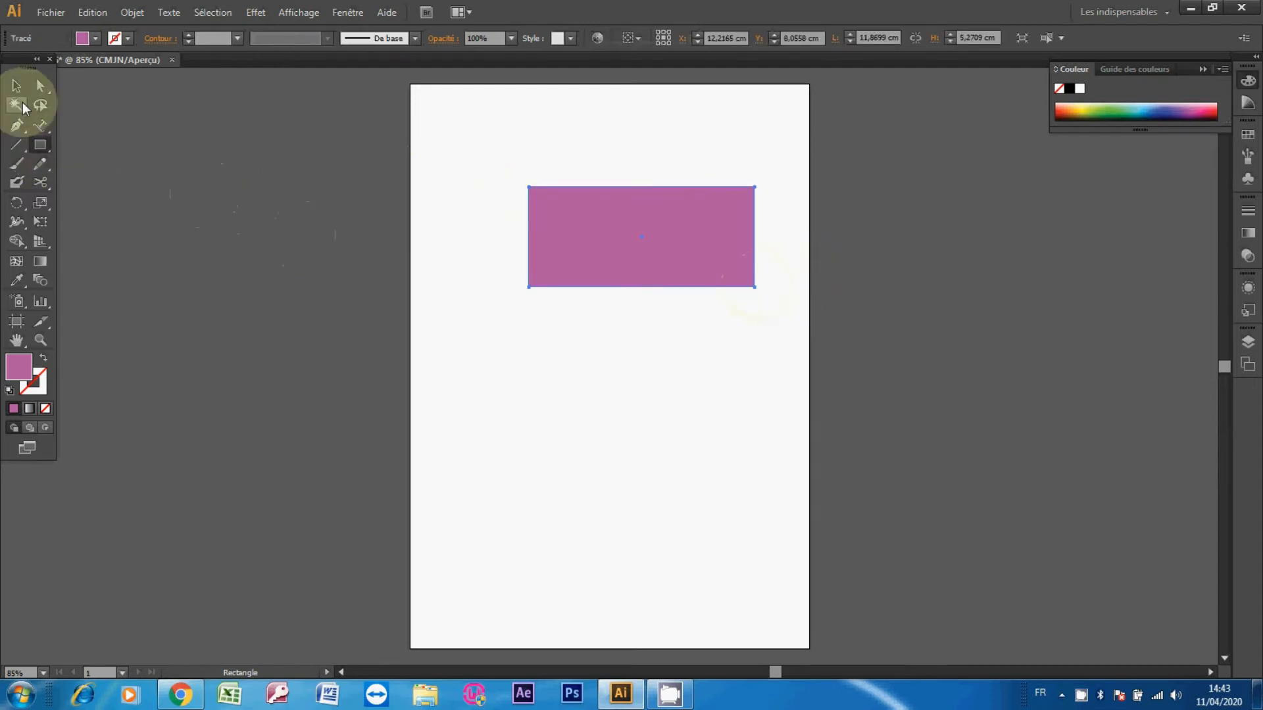
# Open the Effets 3D graphic style library and apply the purple slab style Effet 3D 11 to the rectangle
pyautogui.click(349, 13)
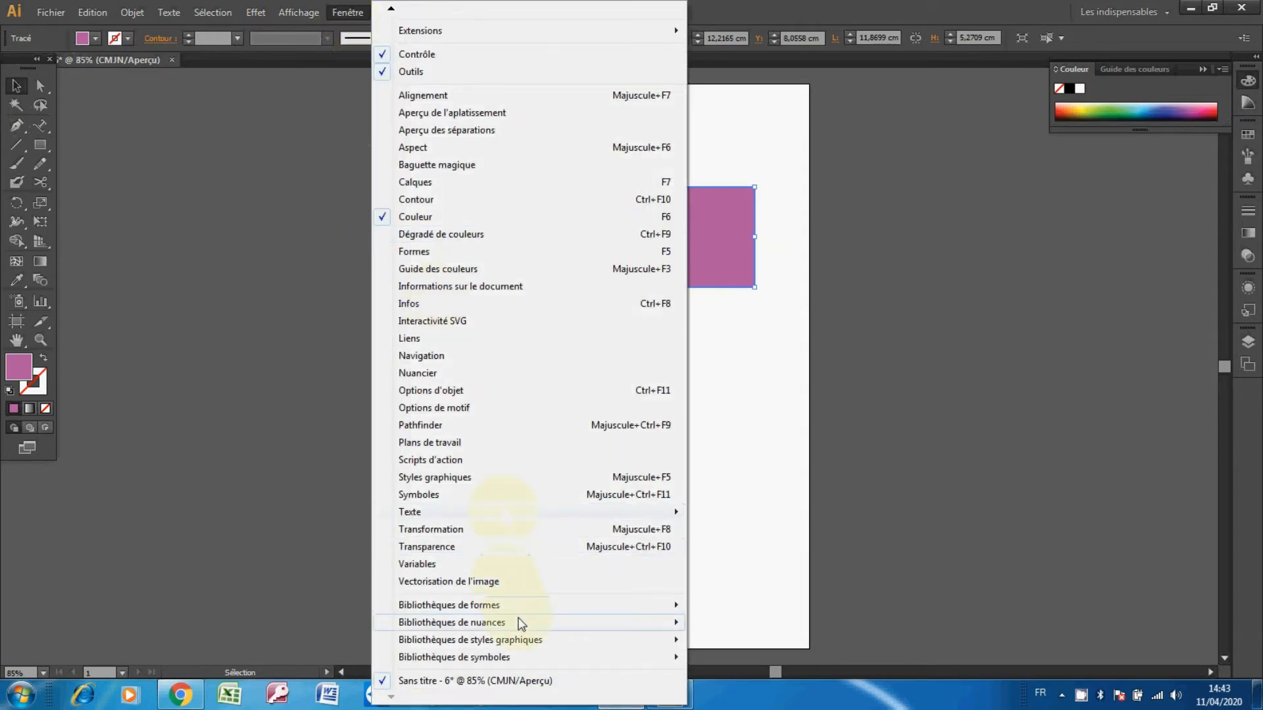
pyautogui.moveTo(521, 623)
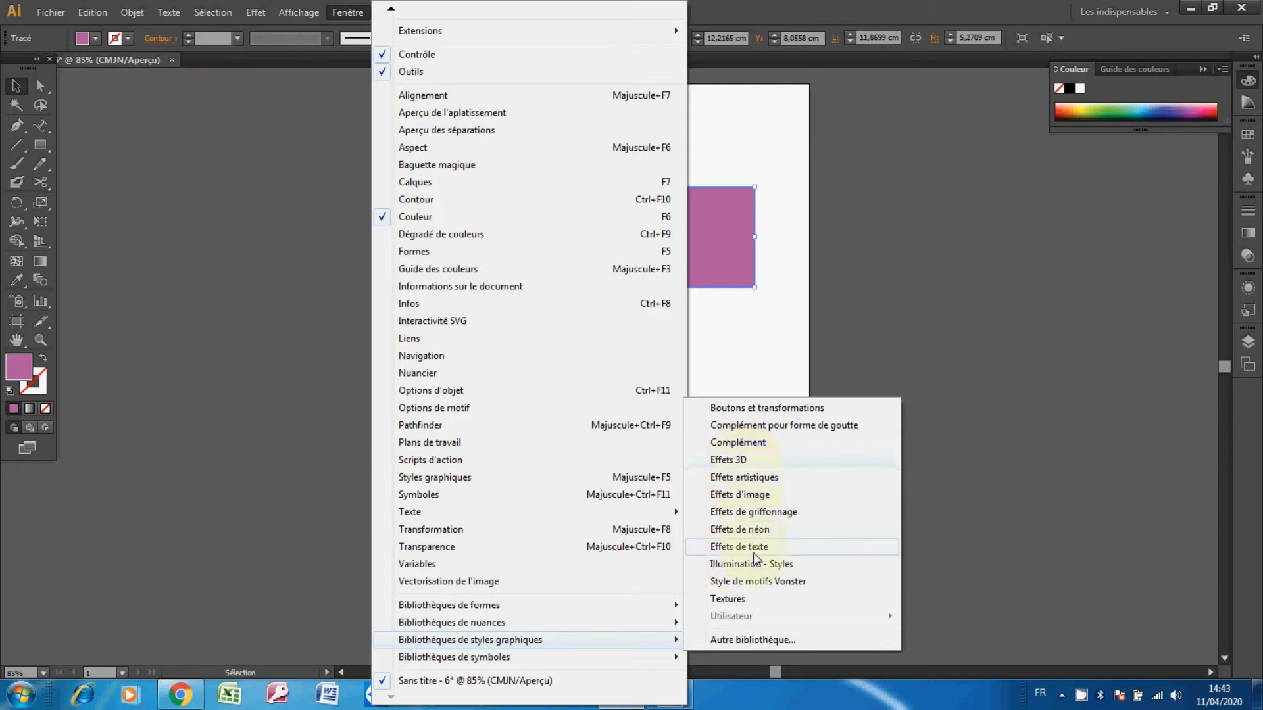
pyautogui.click(735, 460)
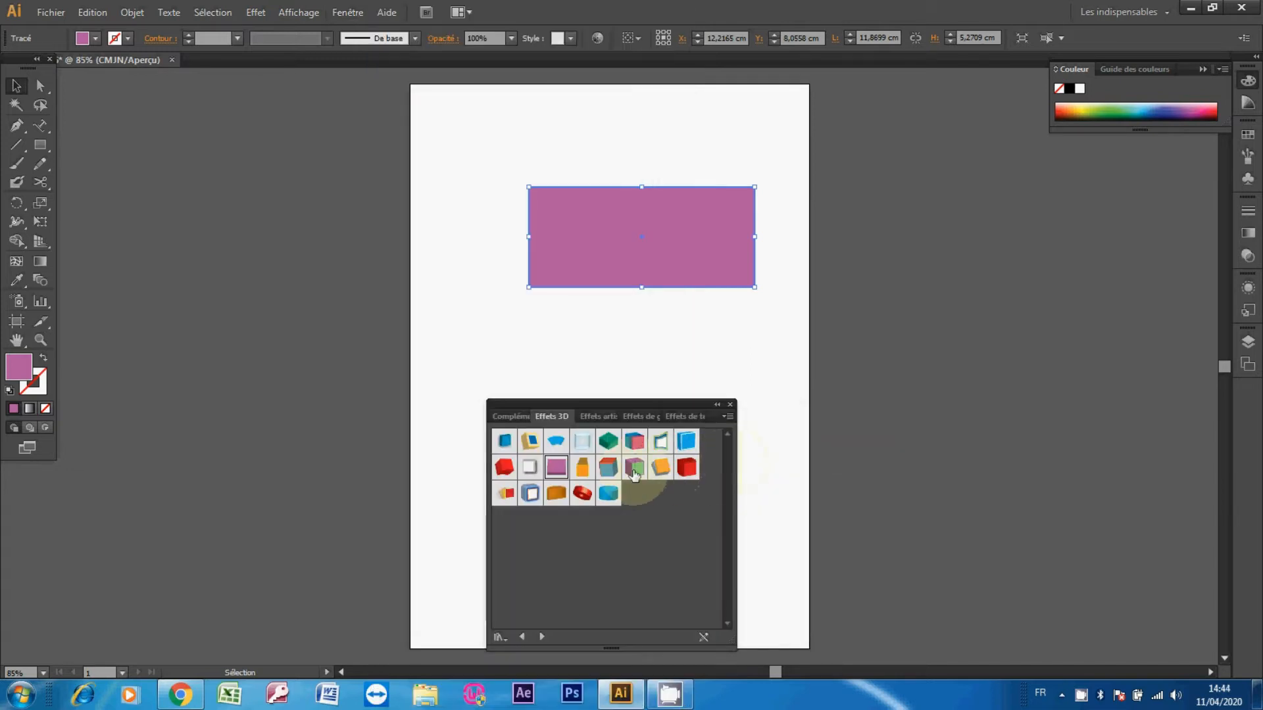
pyautogui.click(561, 467)
pyautogui.click(613, 201)
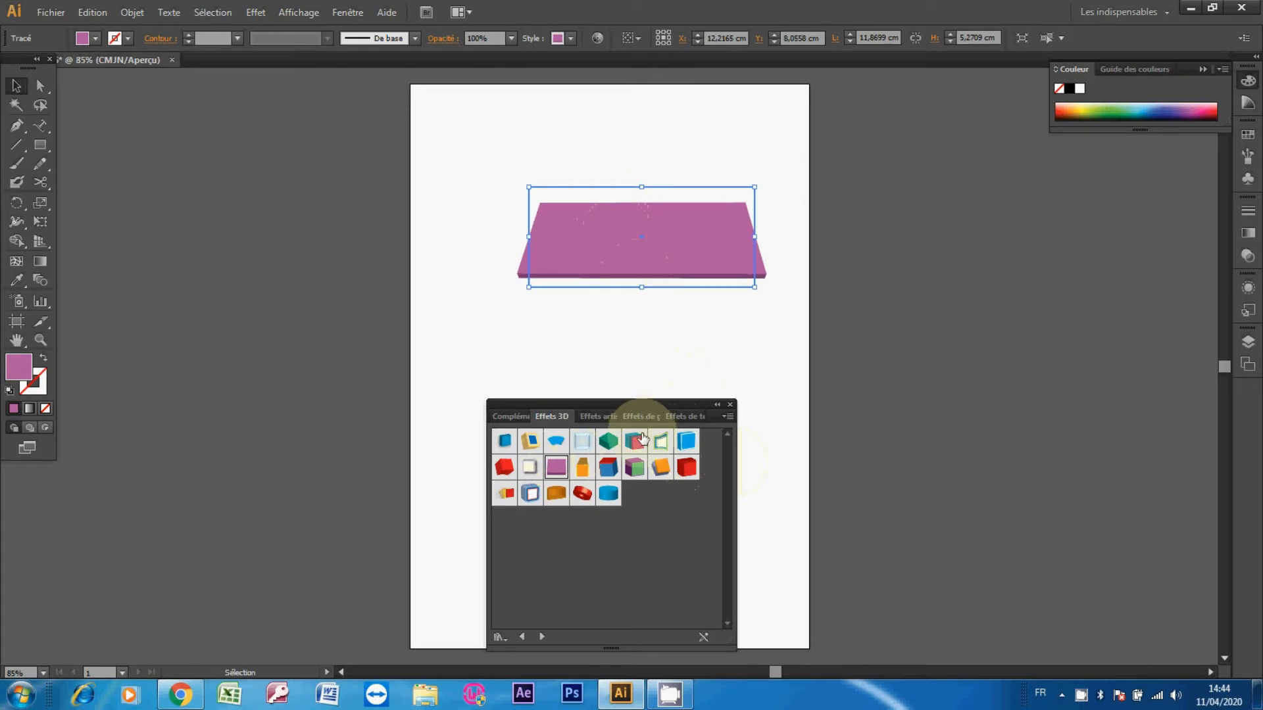
# Try the blue cylinder 3D style on the rectangle, reapply Effet 3D 11 and close the style library
pyautogui.click(617, 489)
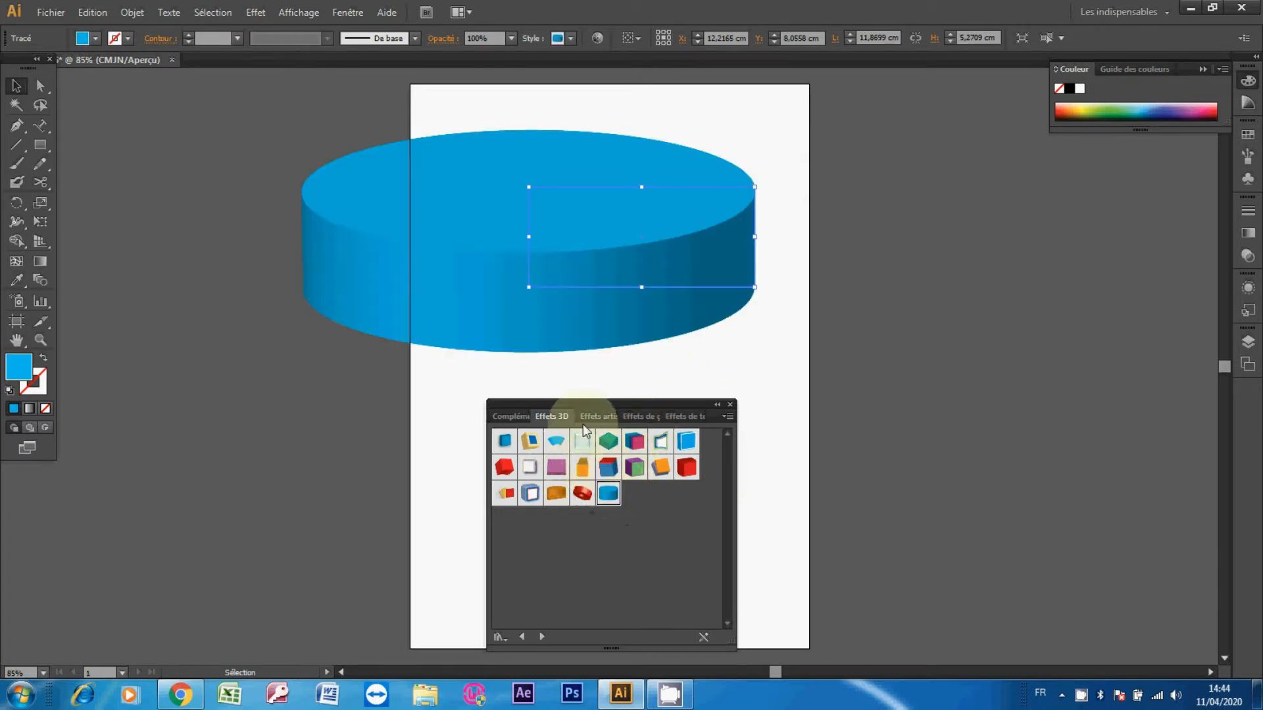
pyautogui.click(556, 467)
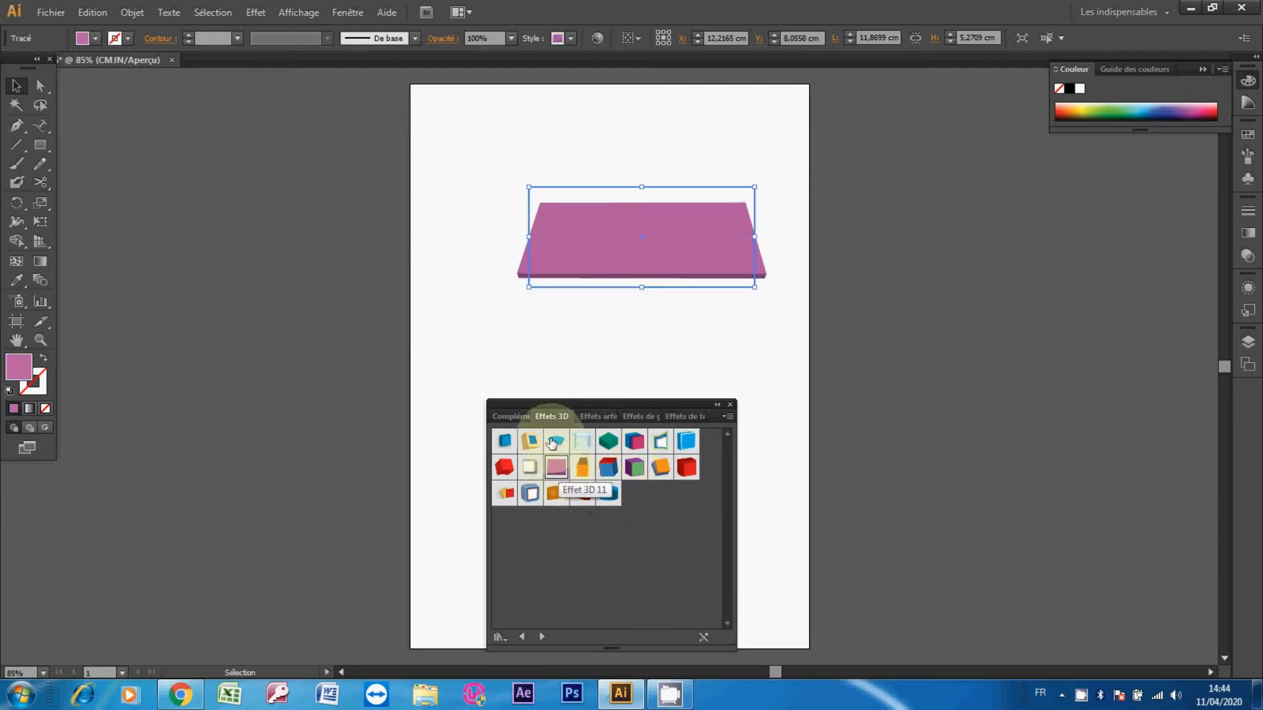
pyautogui.click(730, 406)
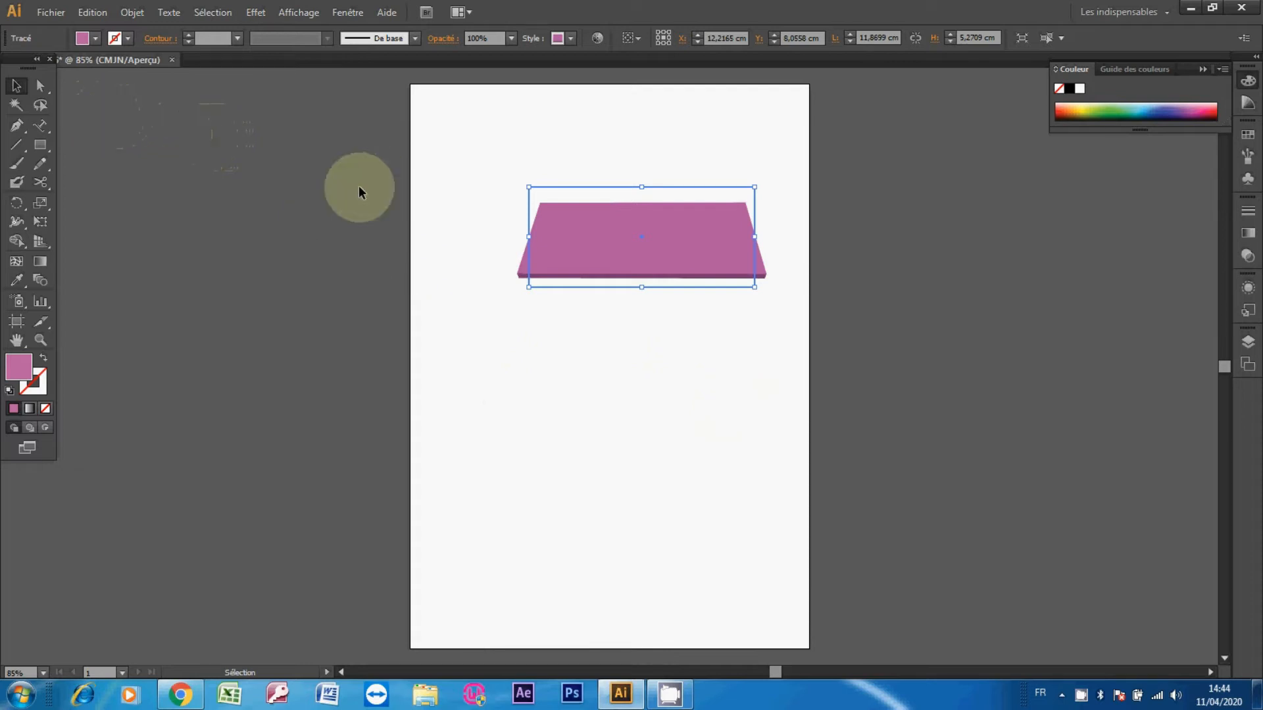
pyautogui.click(548, 302)
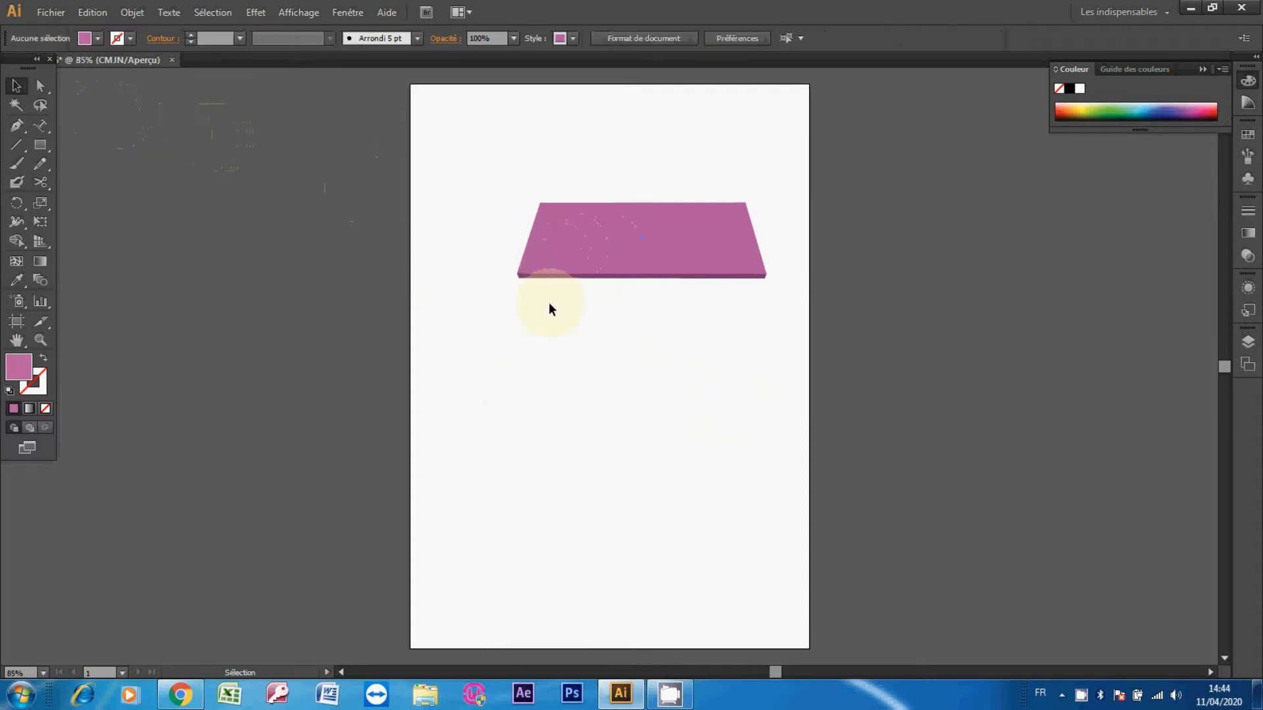
pyautogui.click(634, 248)
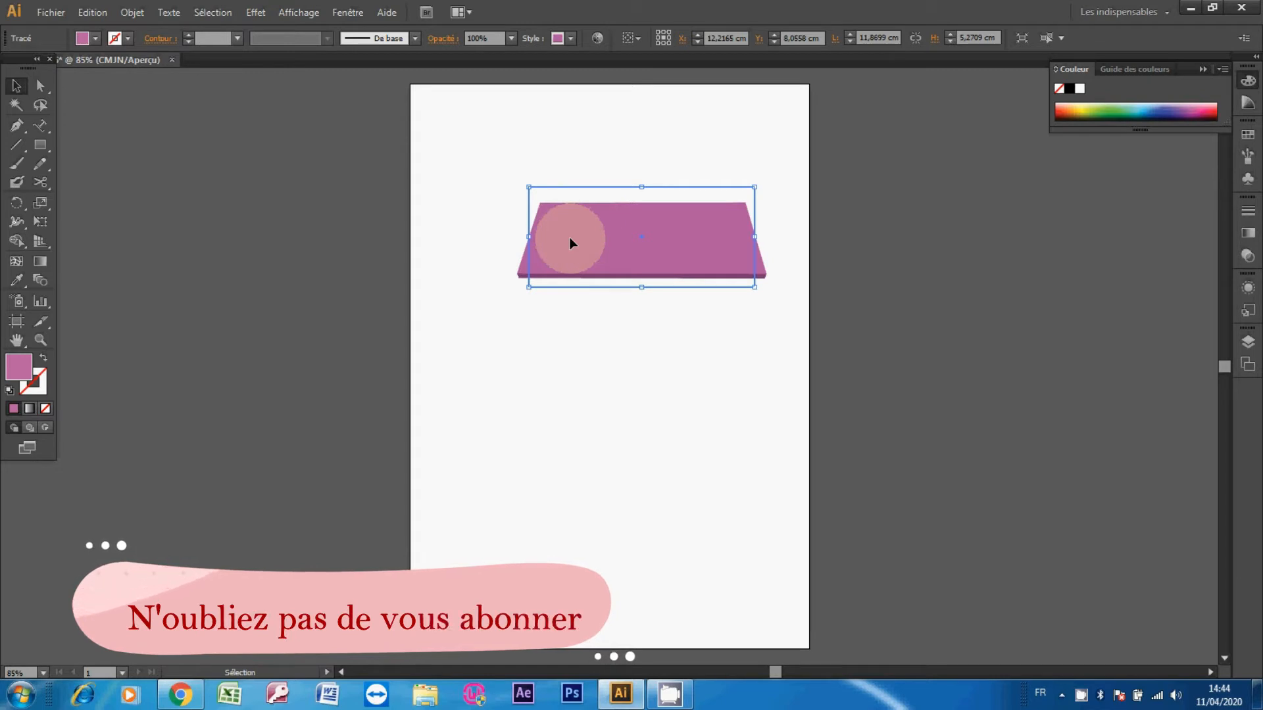
pyautogui.click(131, 12)
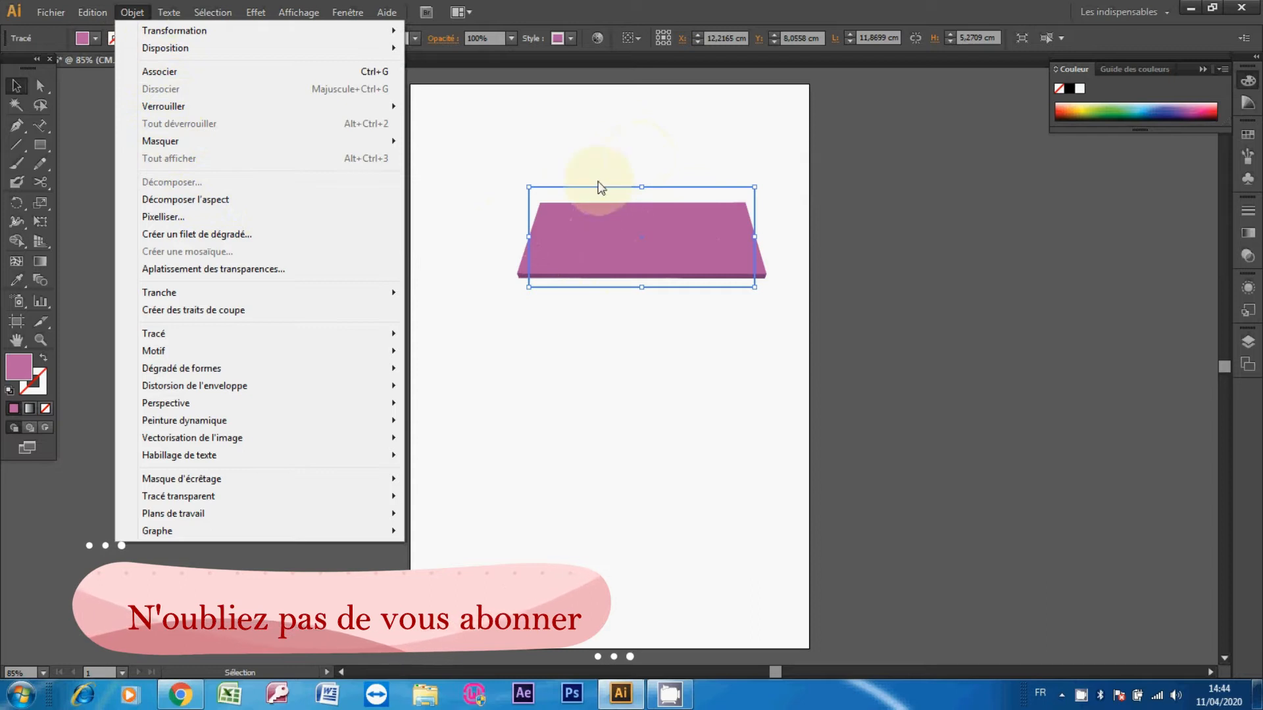
pyautogui.click(608, 357)
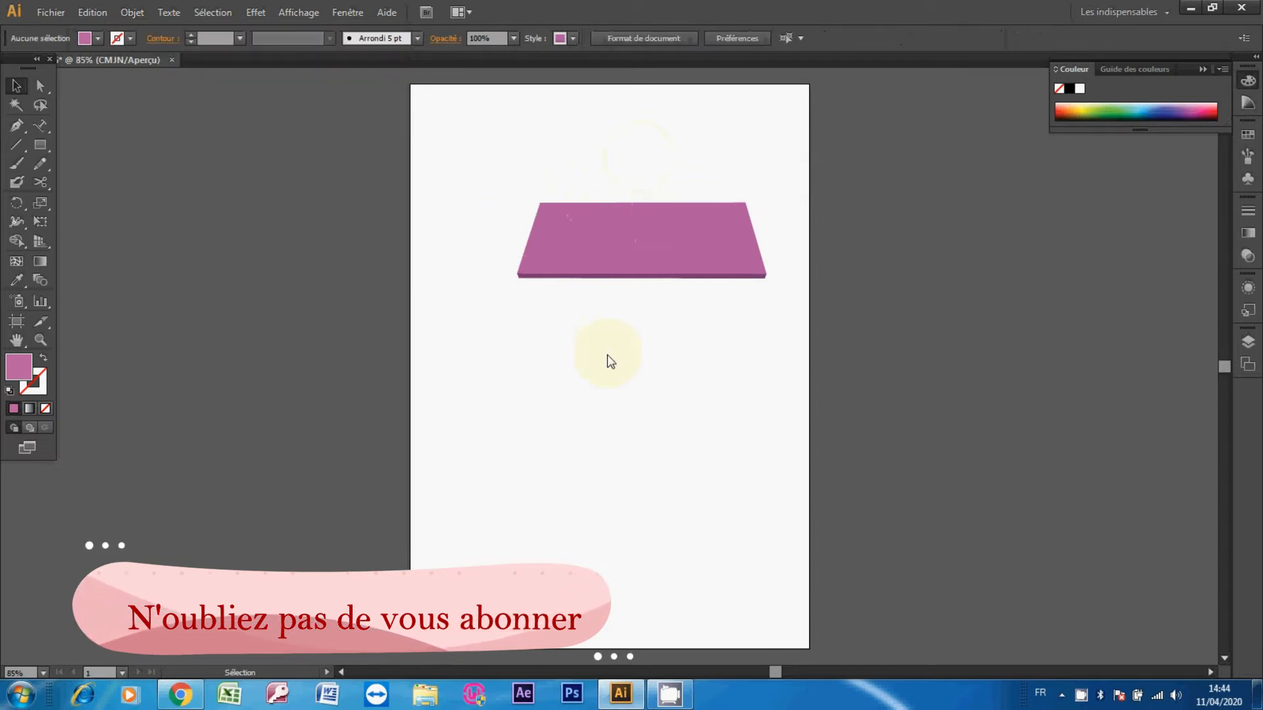
pyautogui.click(139, 12)
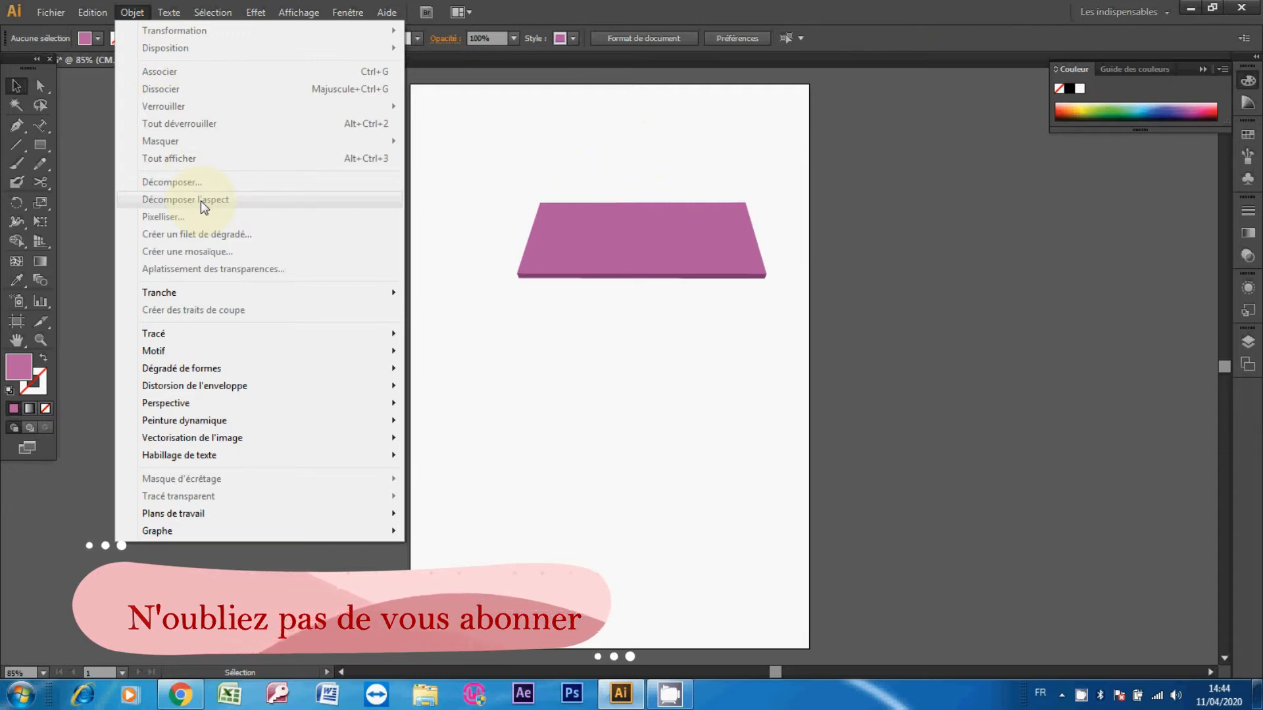
# Expand the appearance of the 3D slab with Décomposer l'aspect
pyautogui.click(565, 273)
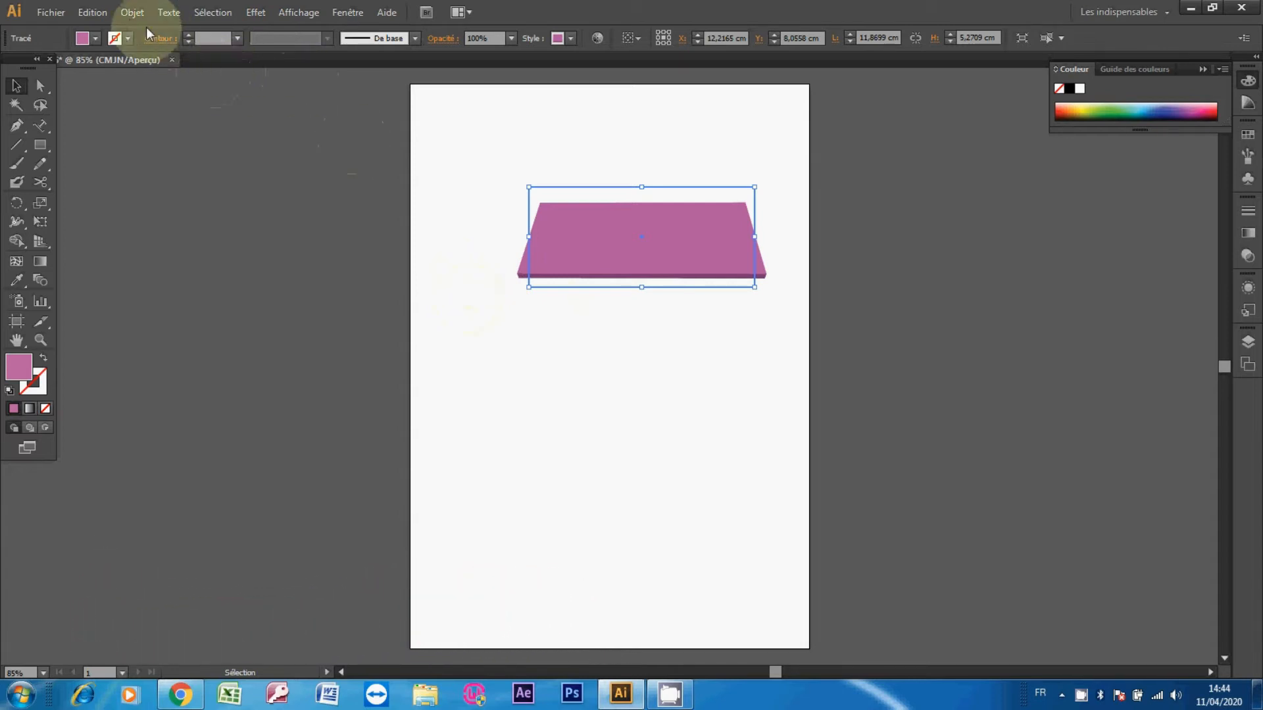
pyautogui.click(133, 13)
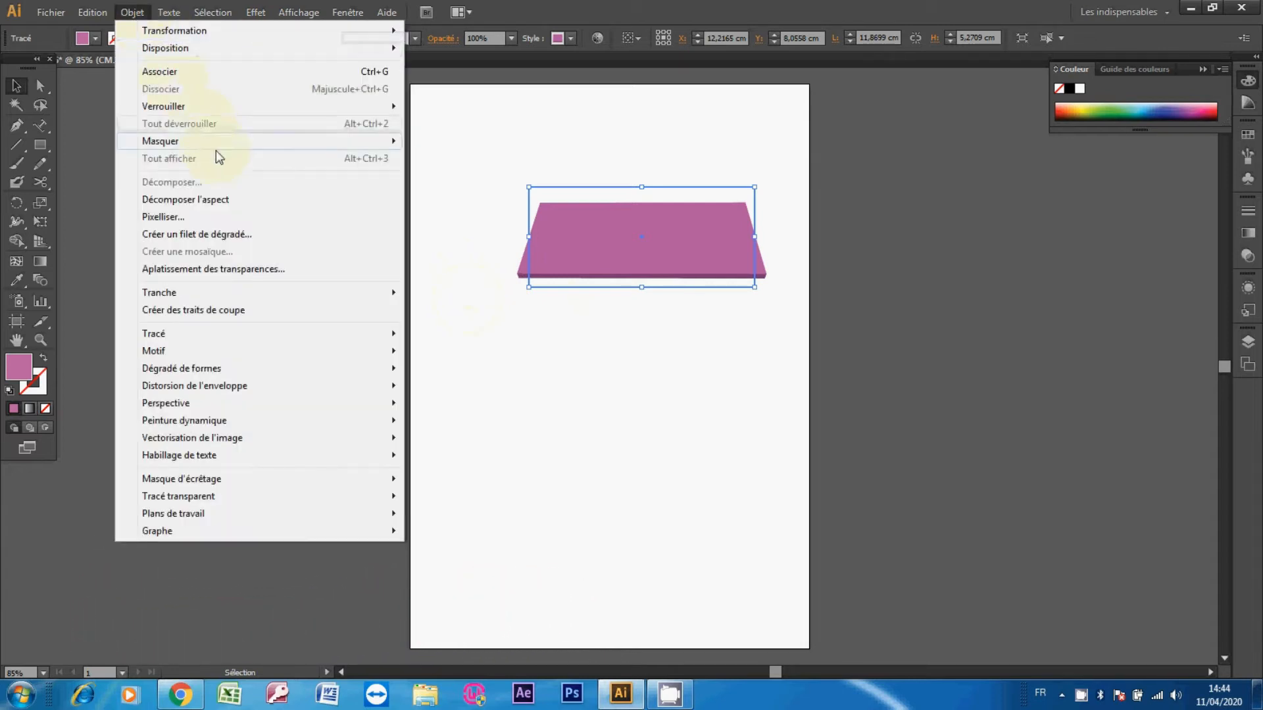
pyautogui.click(224, 205)
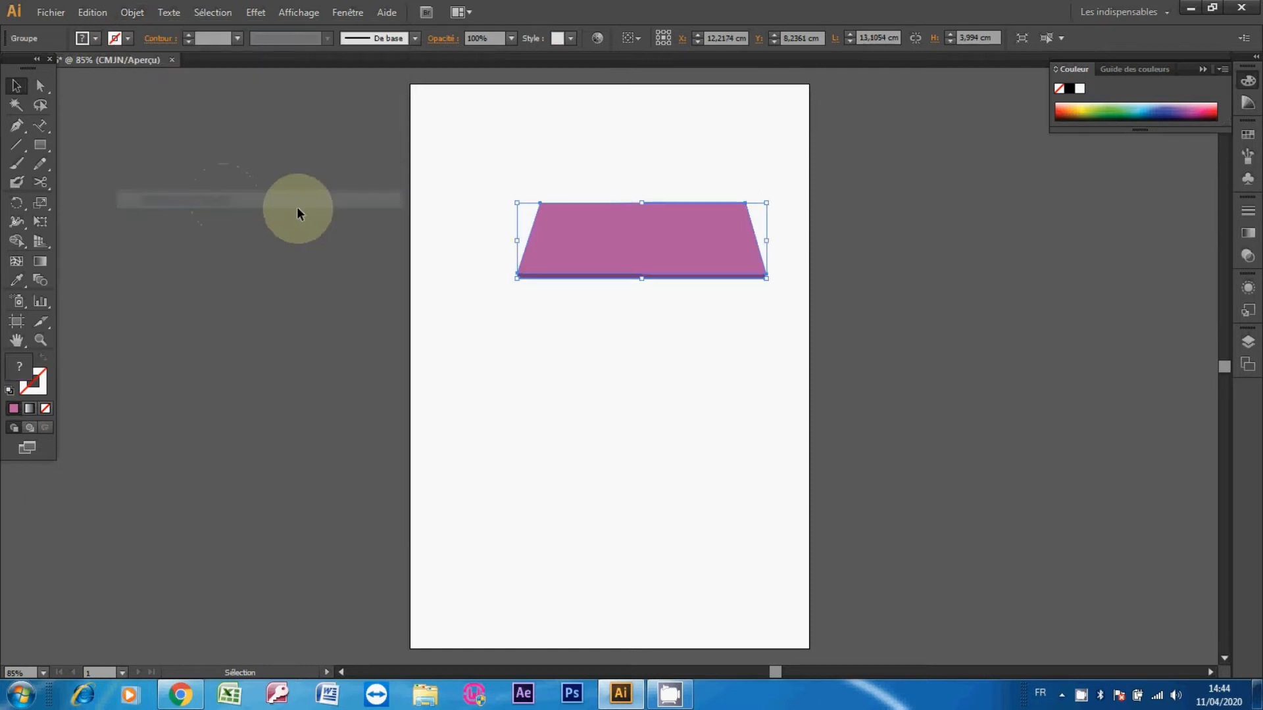
# Ungroup the expanded slab repeatedly with Dissocier until its faces are separate paths
pyautogui.rightClick(606, 226)
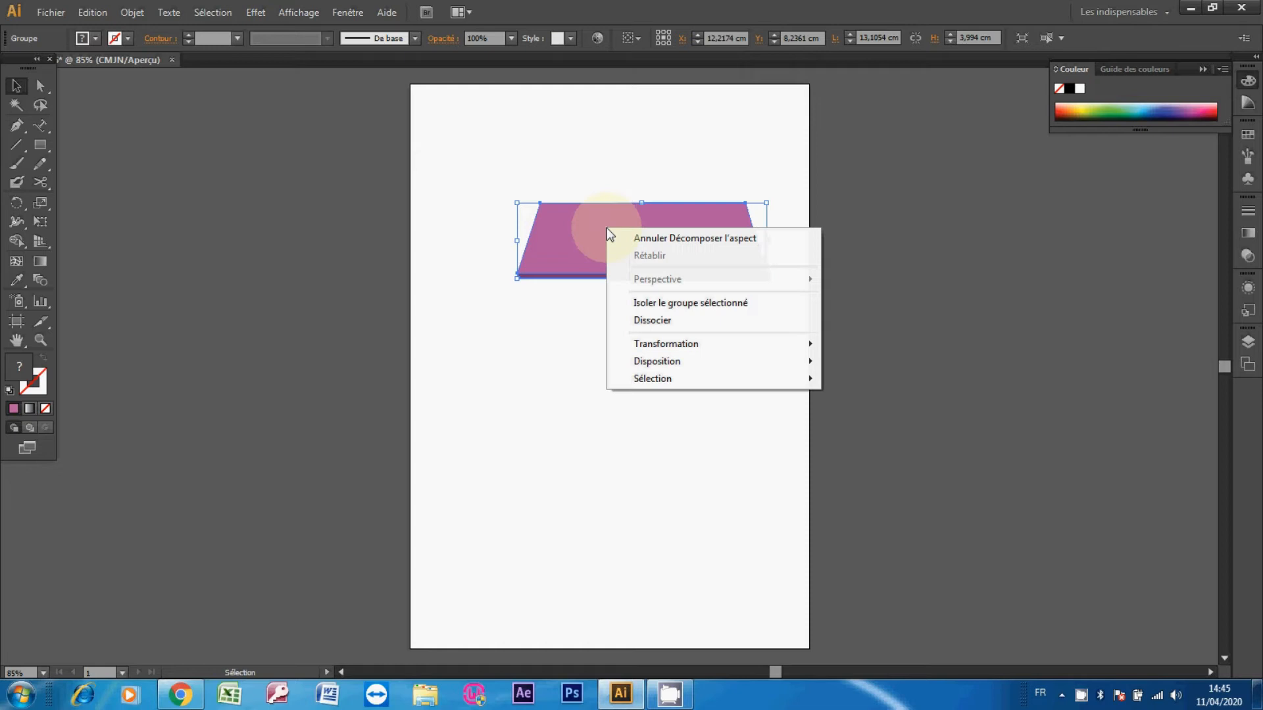
pyautogui.click(659, 322)
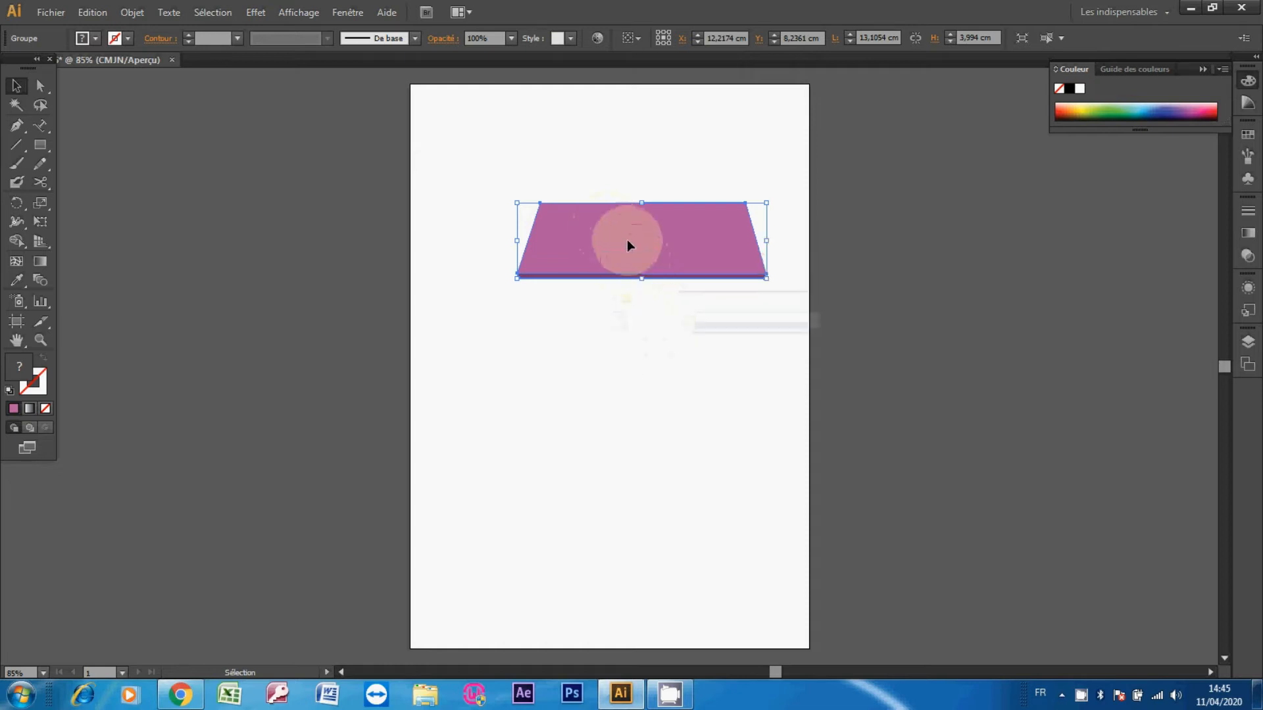
pyautogui.rightClick(627, 240)
pyautogui.click(678, 342)
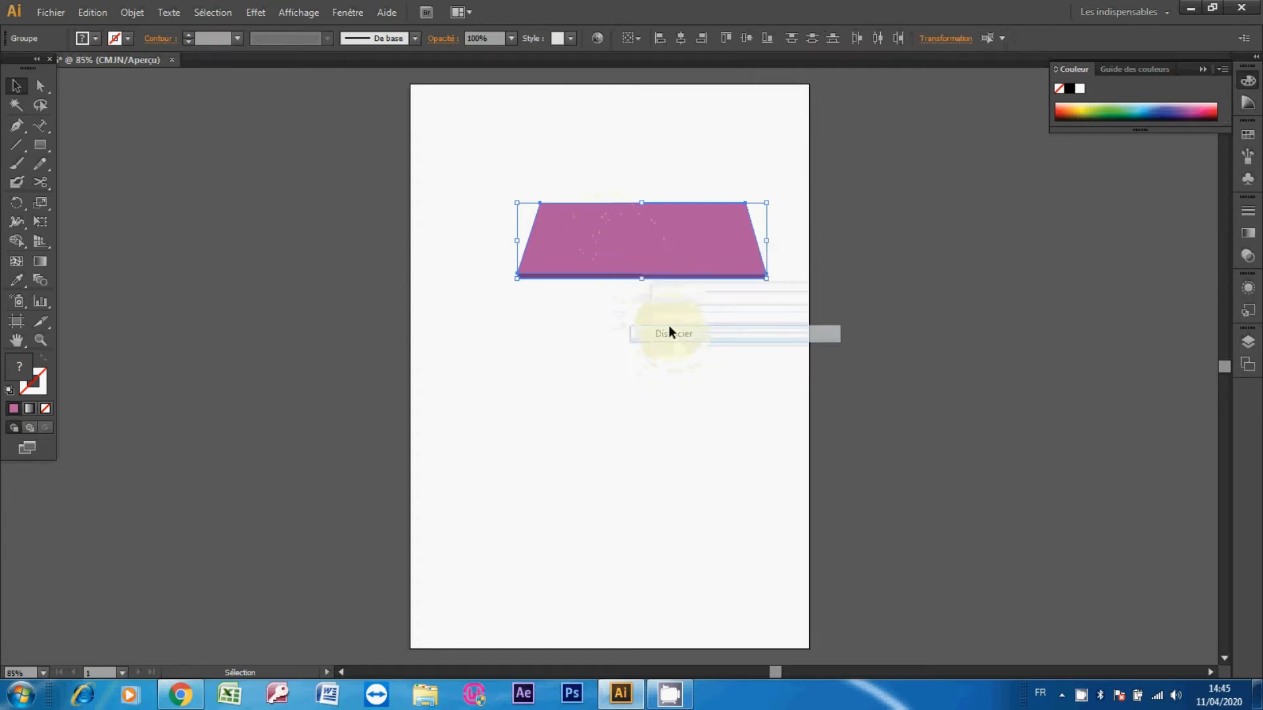
pyautogui.rightClick(634, 245)
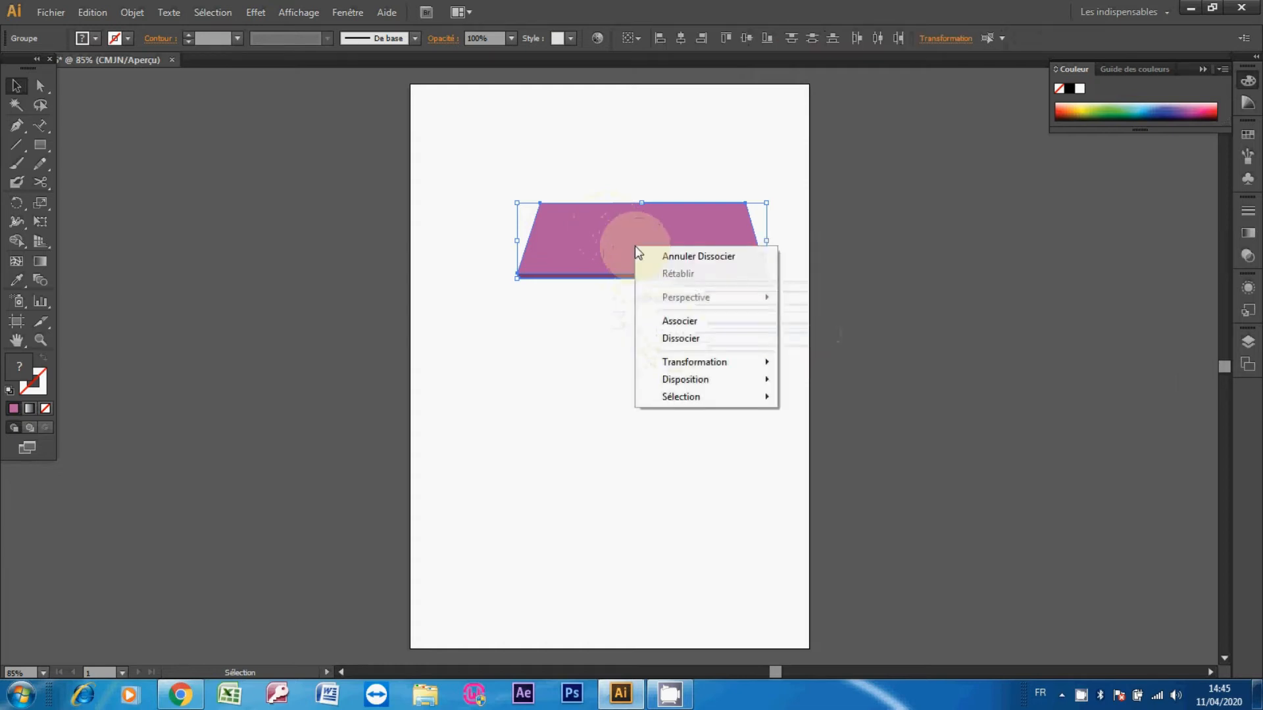
pyautogui.click(677, 339)
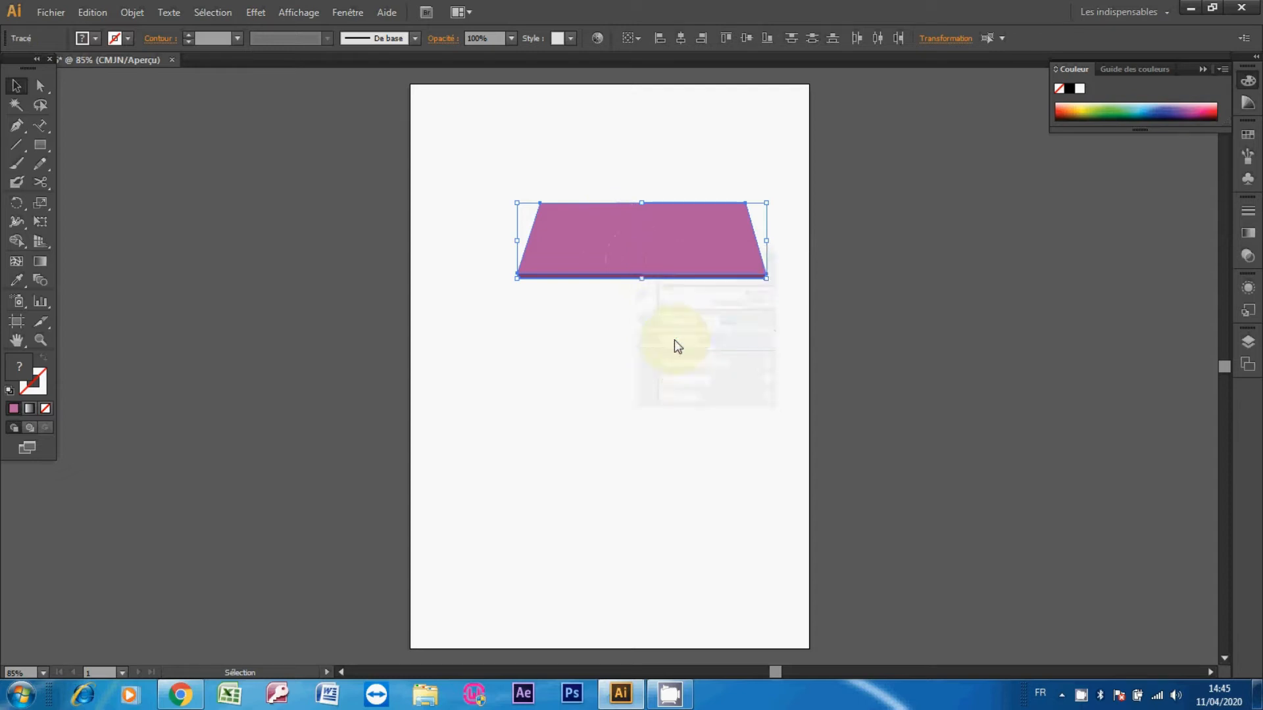
# Select the slab's top face on its own and change its fill to a muted blue
pyautogui.click(661, 279)
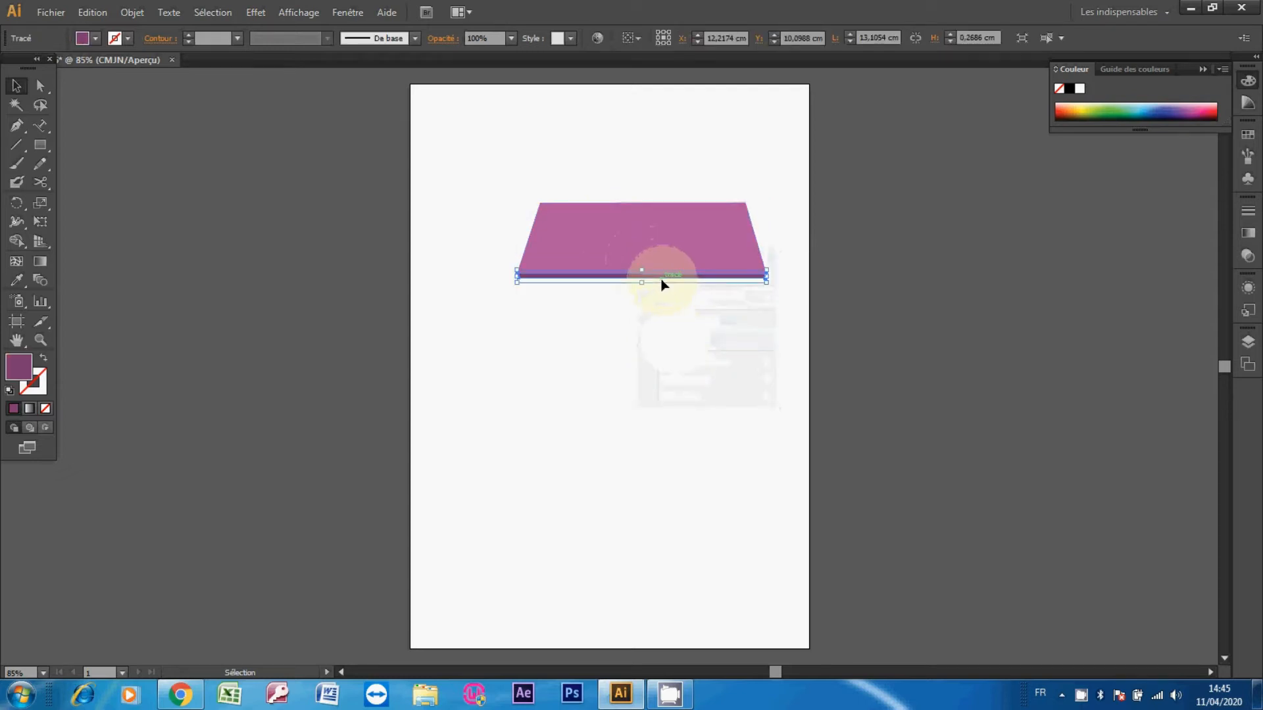
pyautogui.click(652, 245)
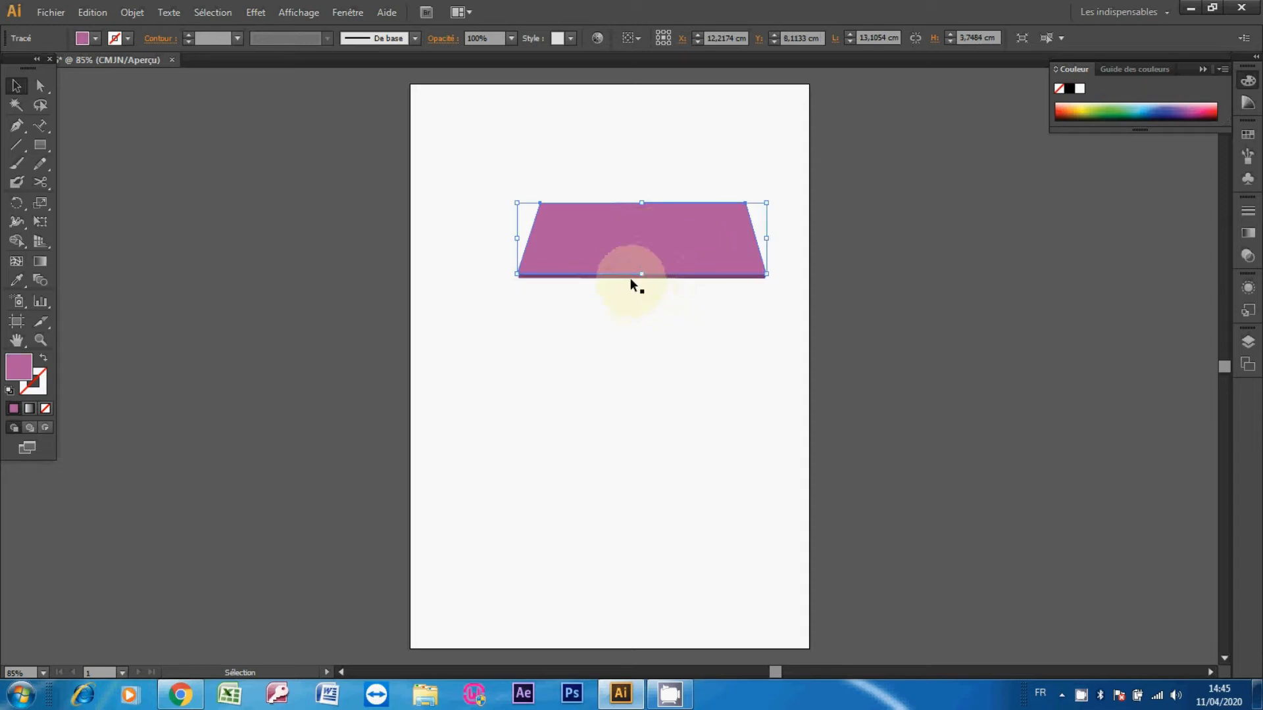
pyautogui.doubleClick(23, 376)
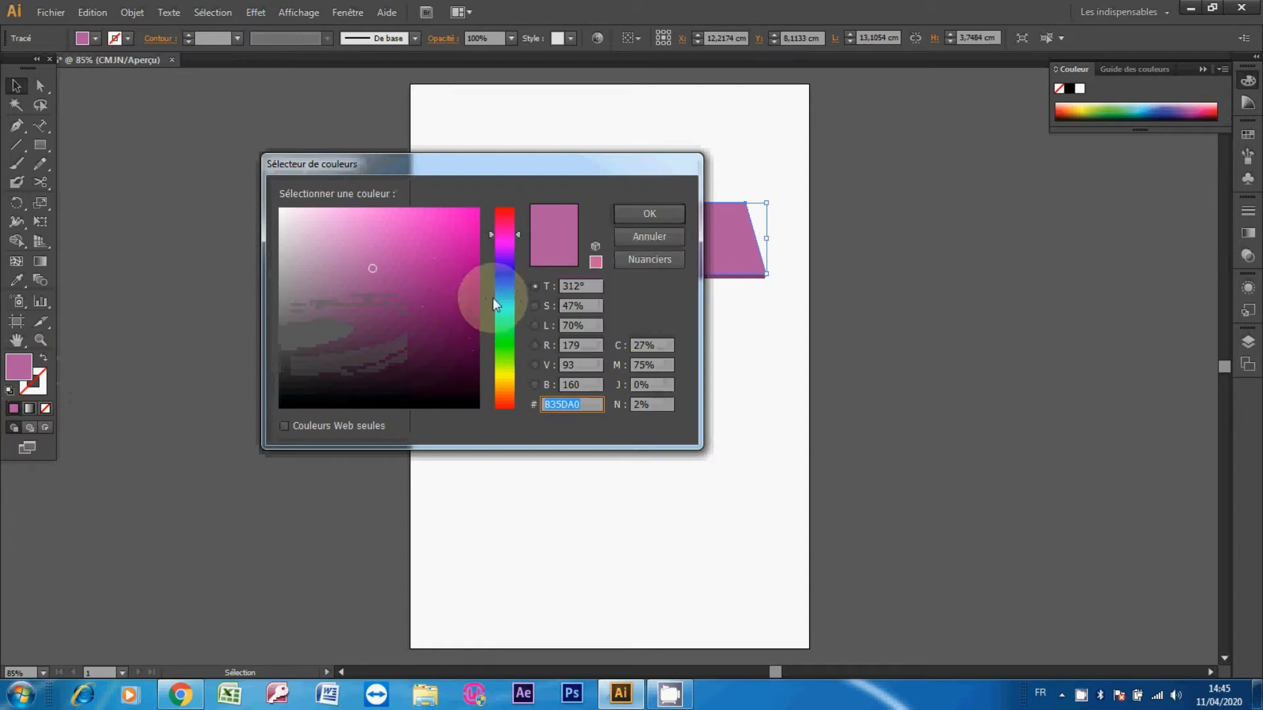
pyautogui.click(496, 295)
pyautogui.click(658, 217)
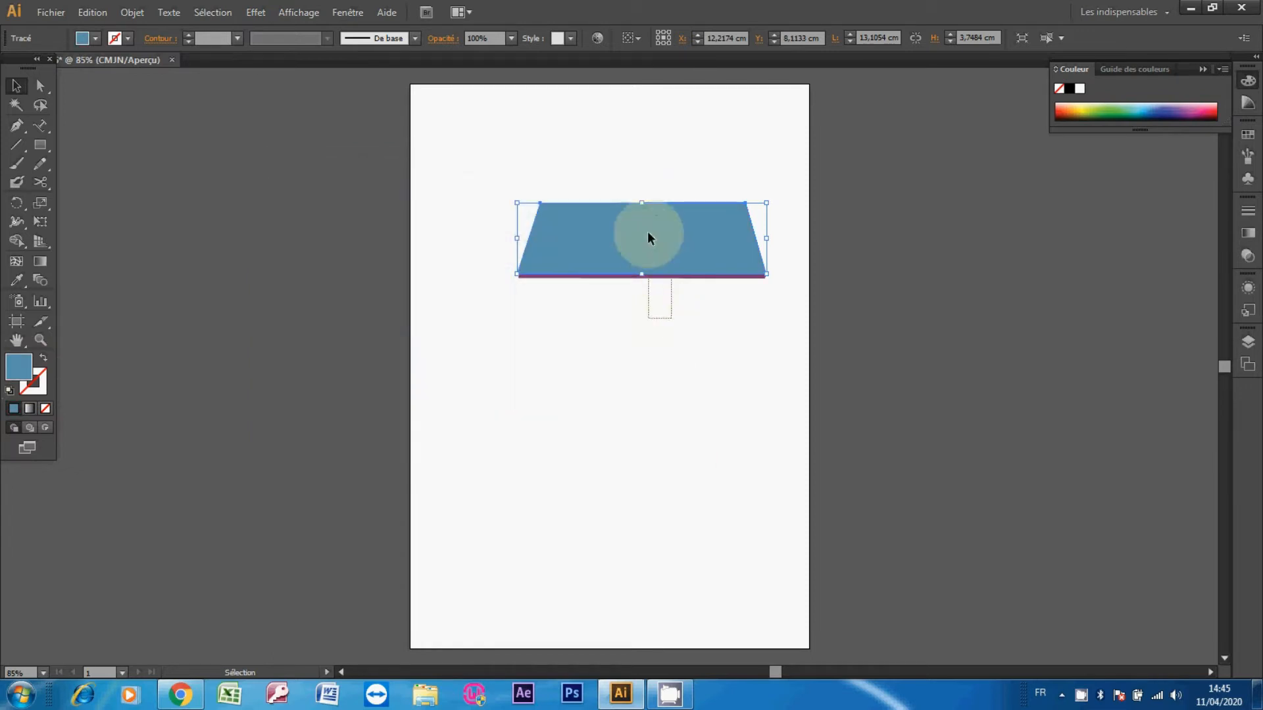
pyautogui.click(641, 314)
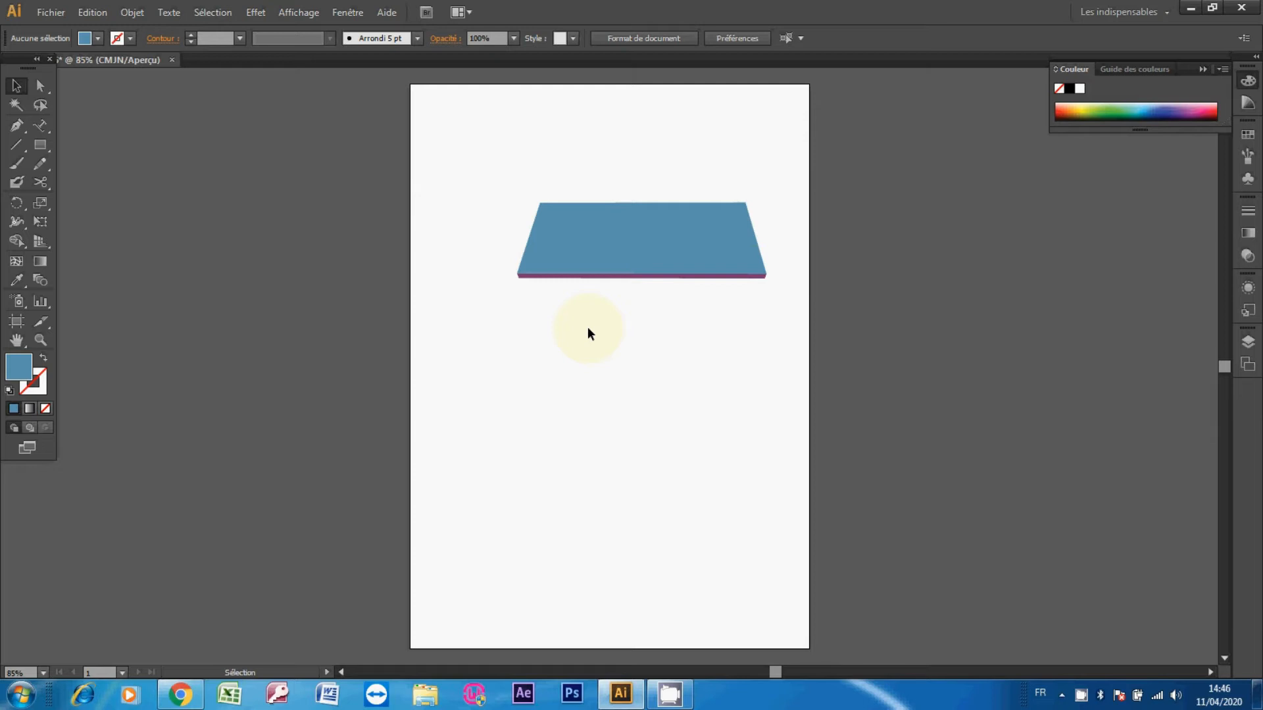
# With the slab's top face selected, open the Feuillage swatch library from the Nature collection
pyautogui.click(633, 255)
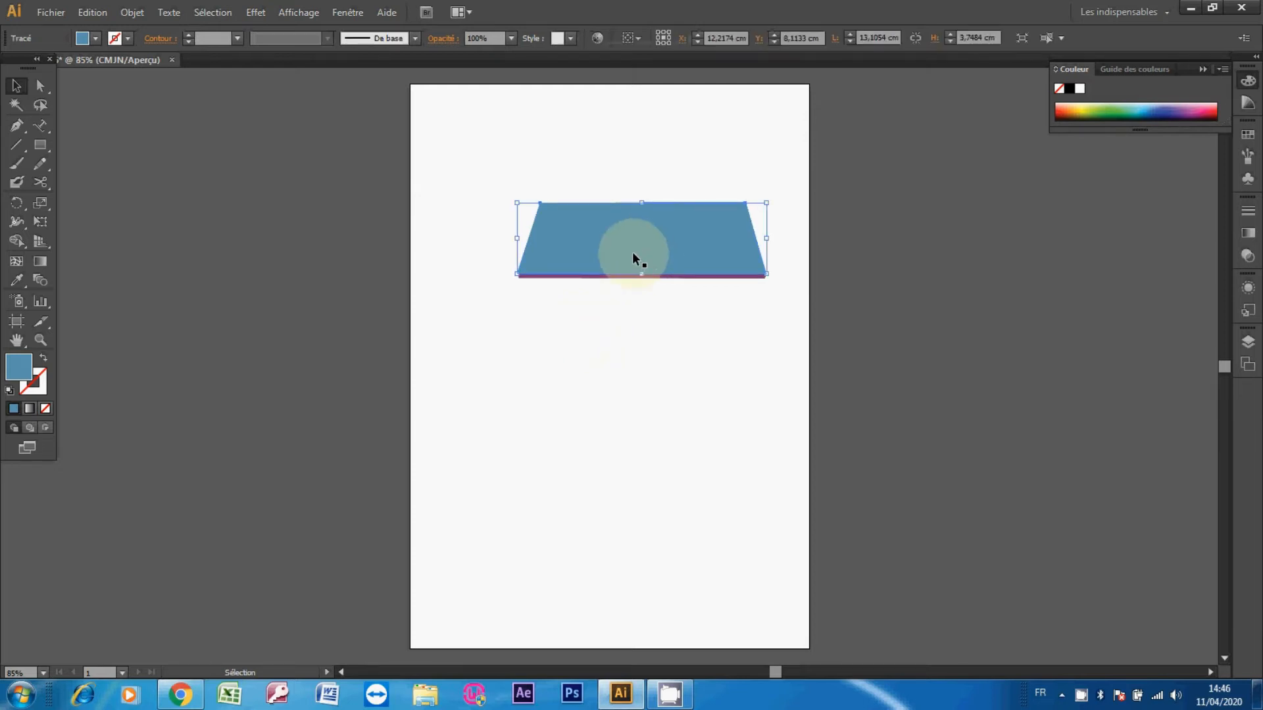
pyautogui.click(348, 13)
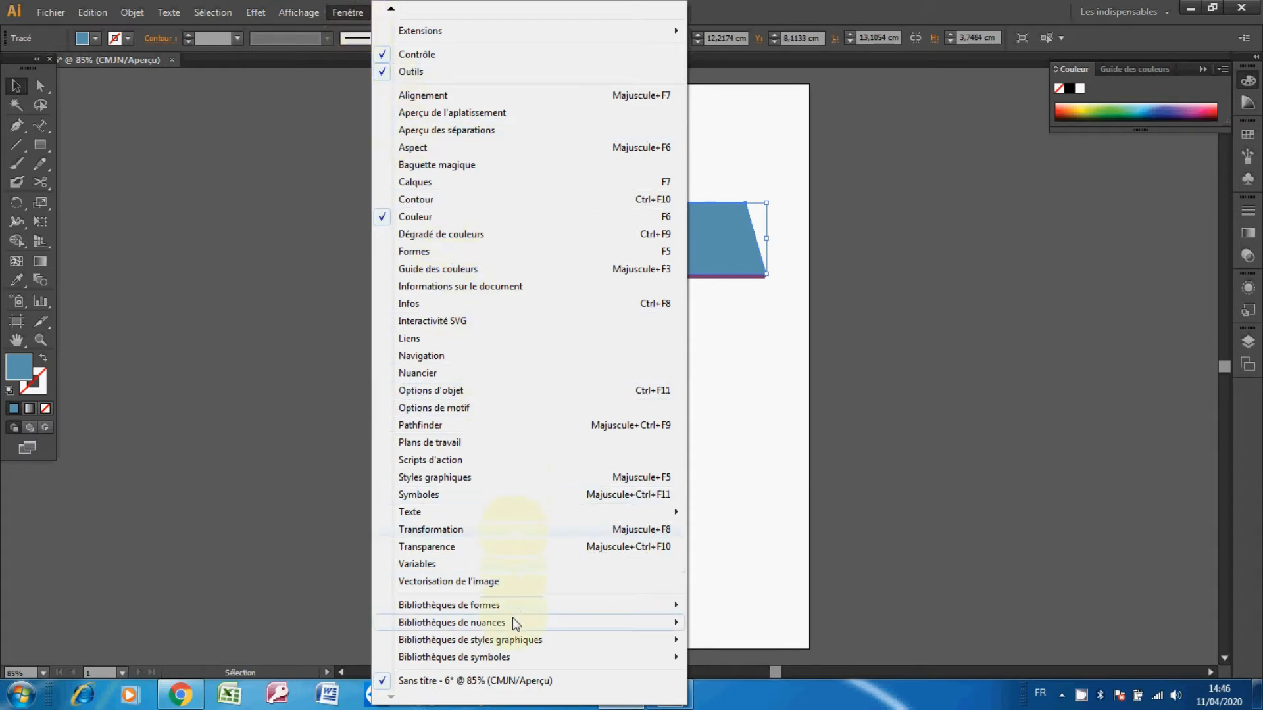
pyautogui.moveTo(517, 624)
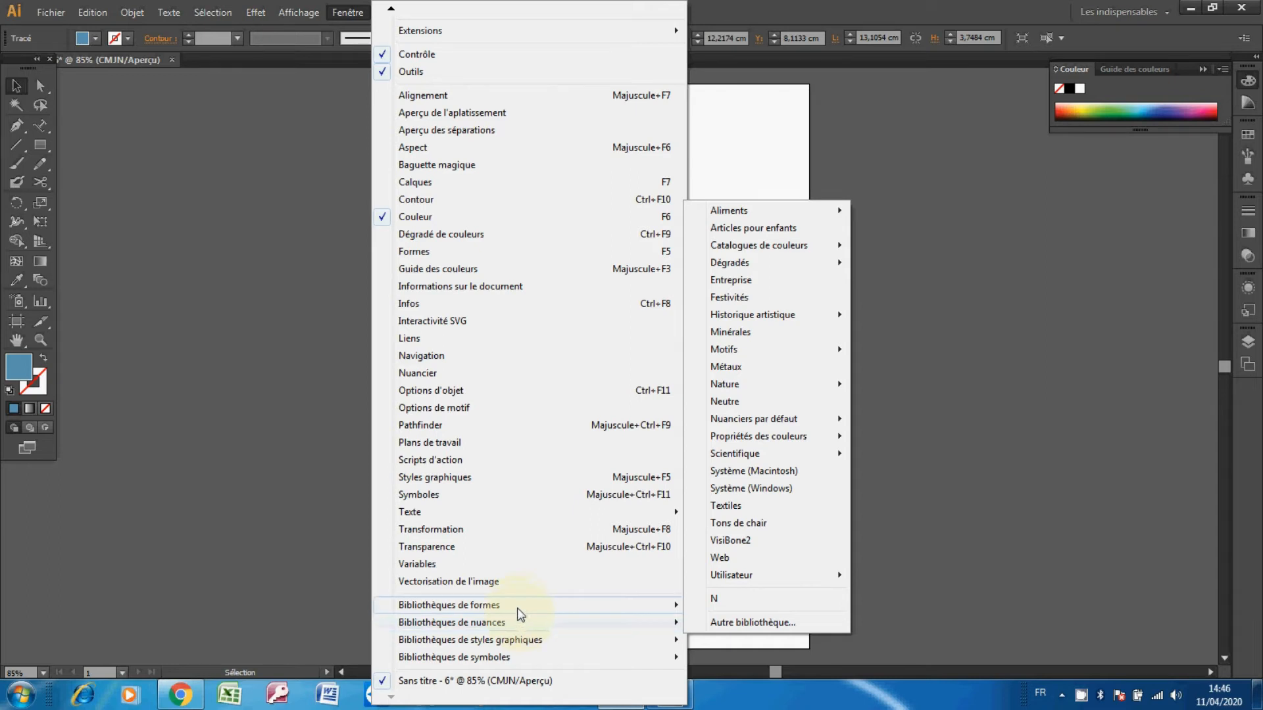
pyautogui.moveTo(724, 486)
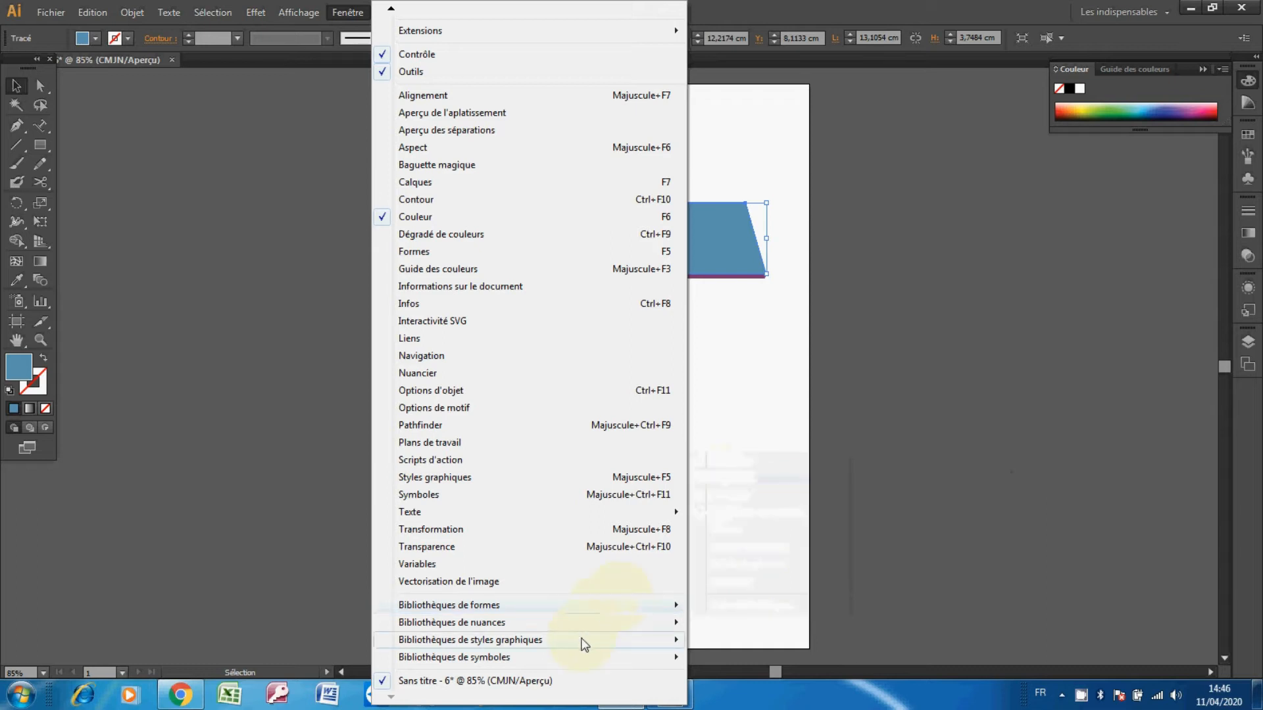
pyautogui.moveTo(584, 643)
pyautogui.moveTo(674, 625)
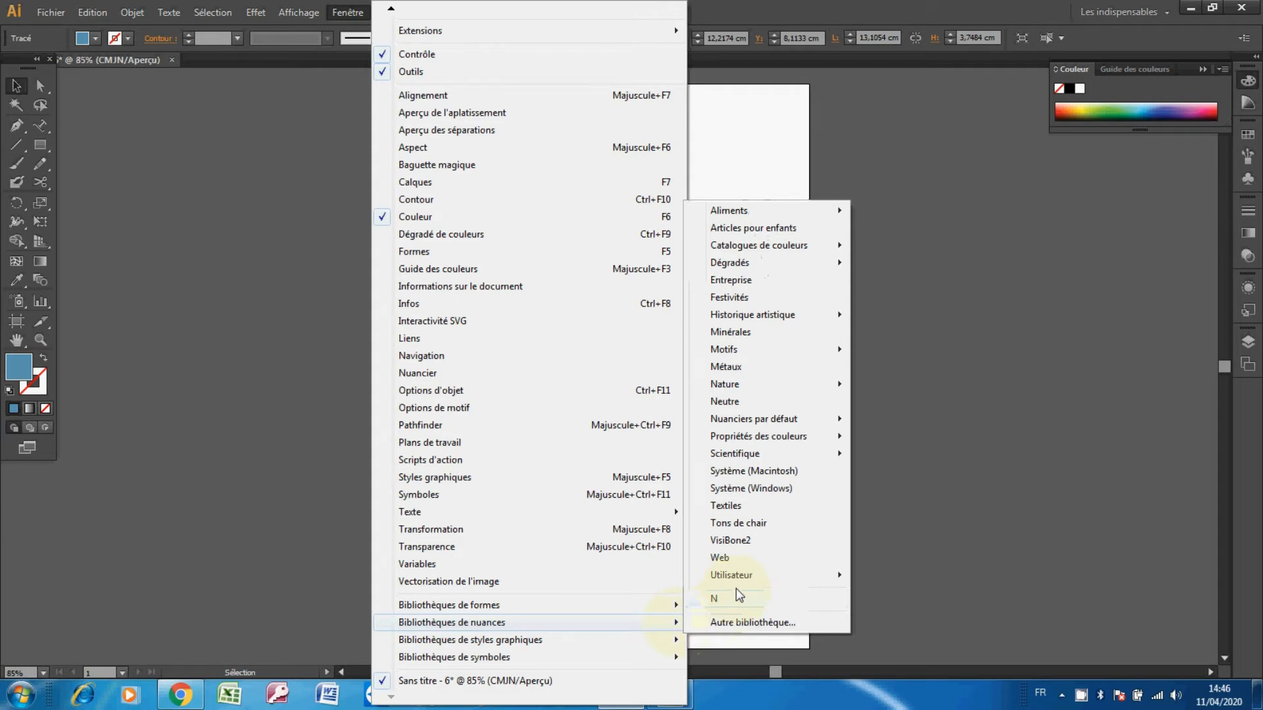
pyautogui.moveTo(737, 580)
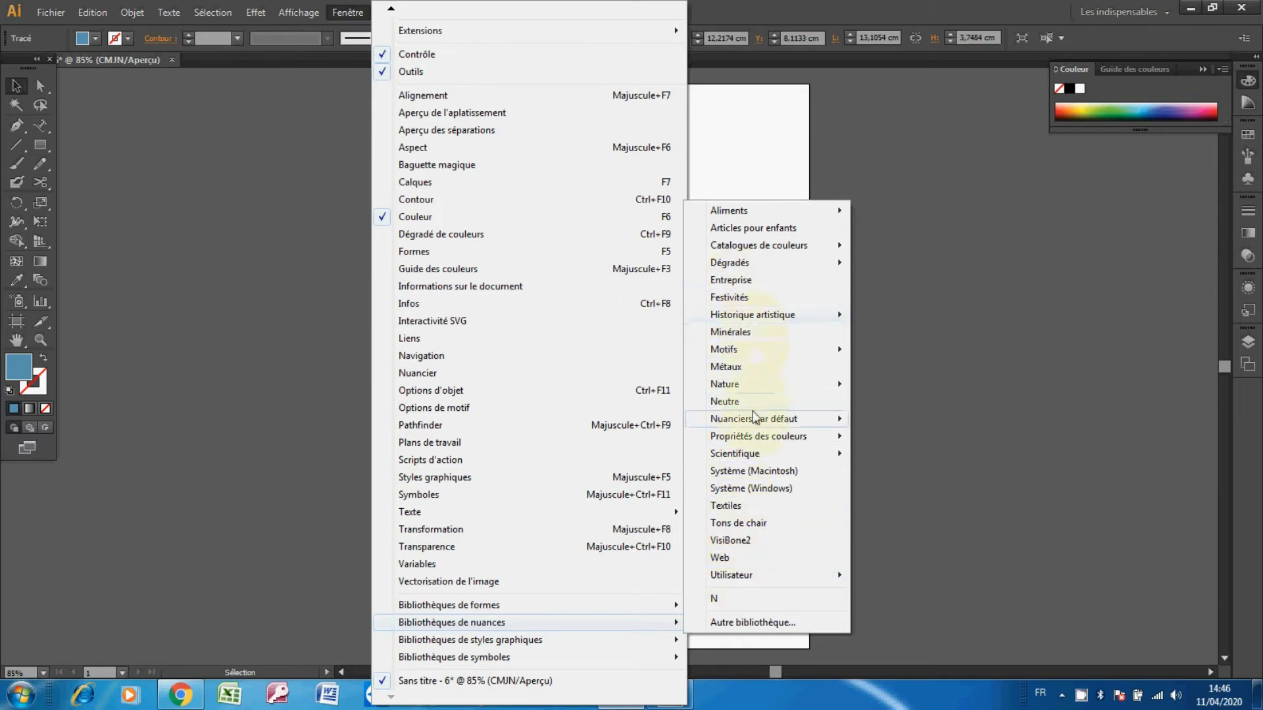
pyautogui.moveTo(770, 393)
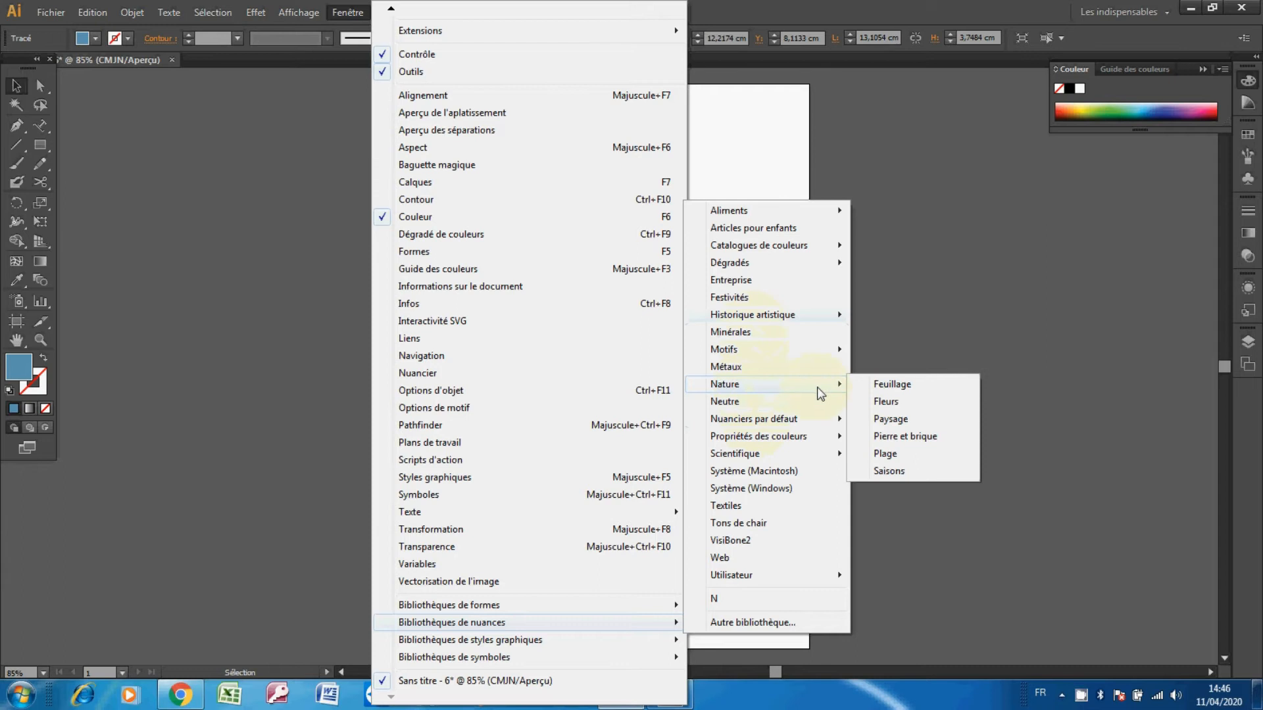
pyautogui.click(893, 386)
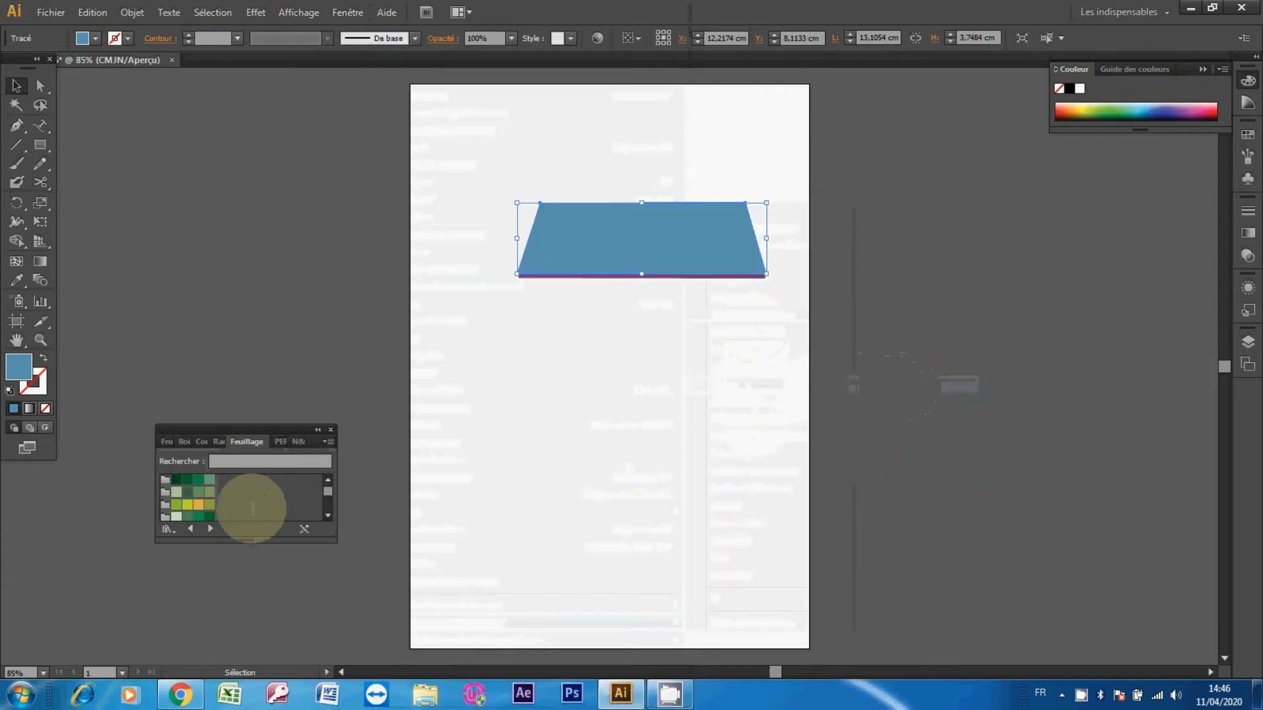
# Switch through the swatch libraries to Nature_Feuillage and fill the slab's top face with the purple flower-and-leaf pattern
pyautogui.click(209, 527)
pyautogui.click(192, 527)
pyautogui.click(192, 526)
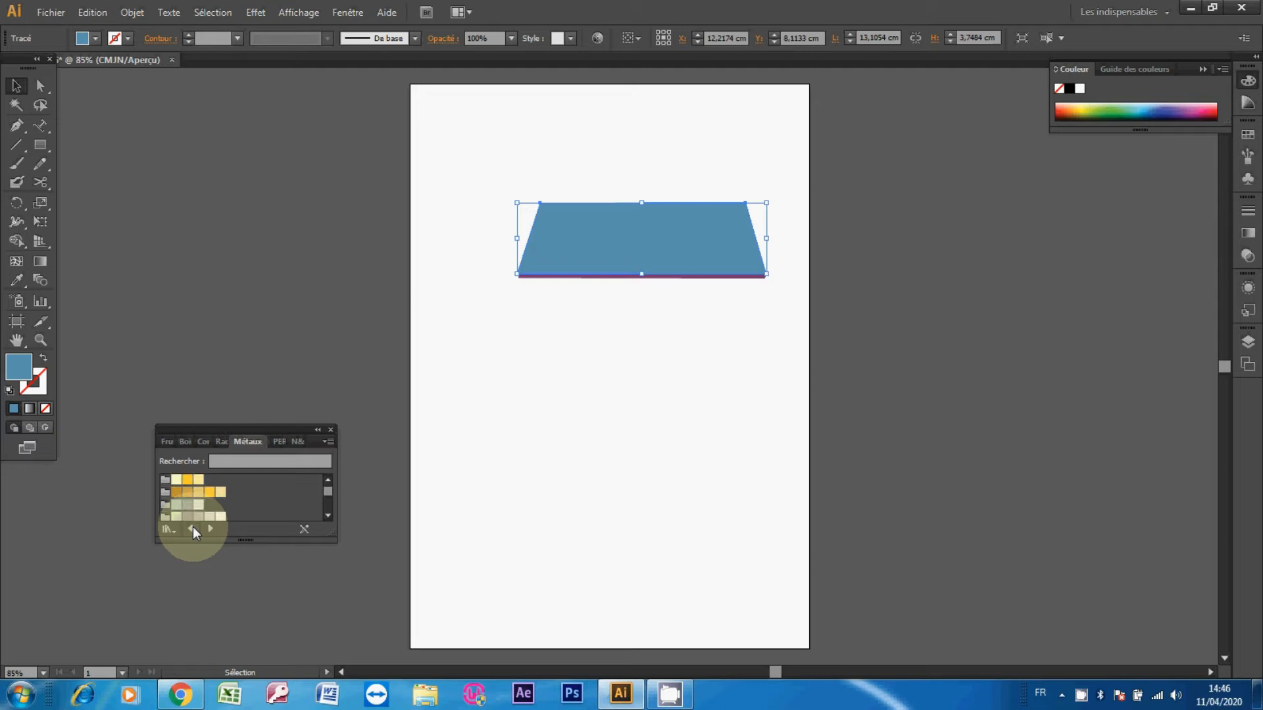
pyautogui.click(192, 527)
pyautogui.click(208, 527)
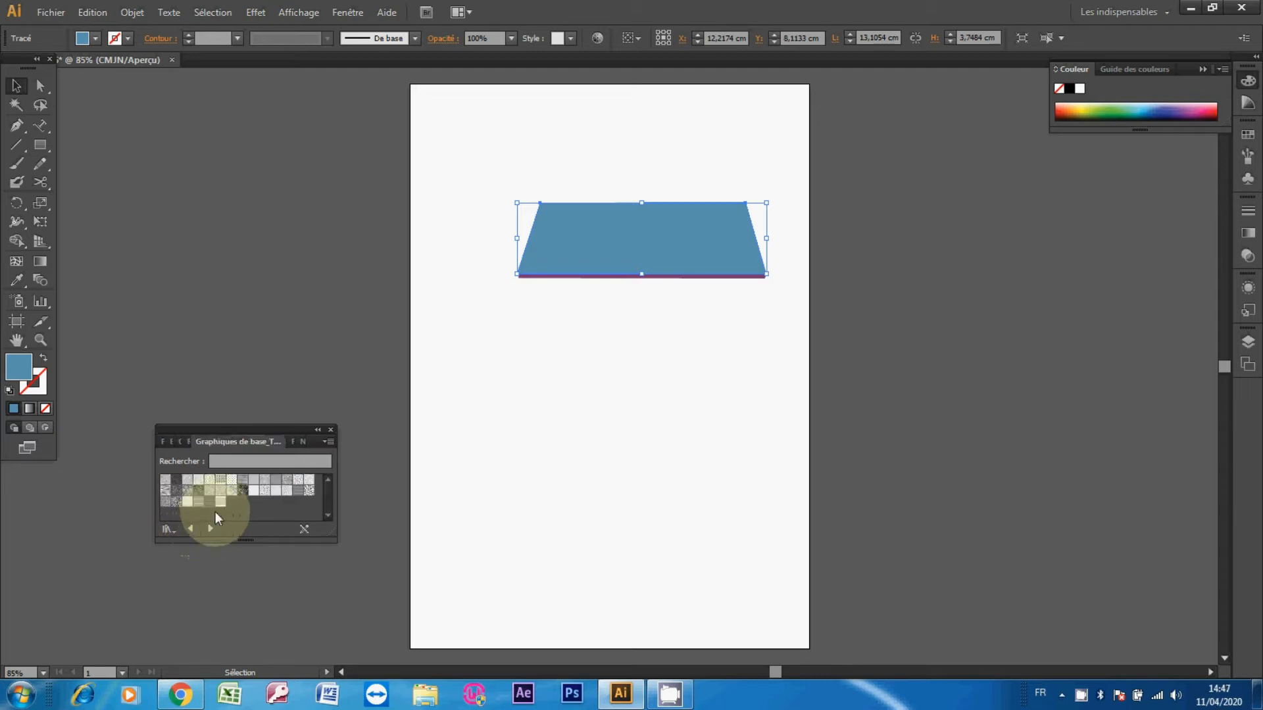
pyautogui.click(209, 526)
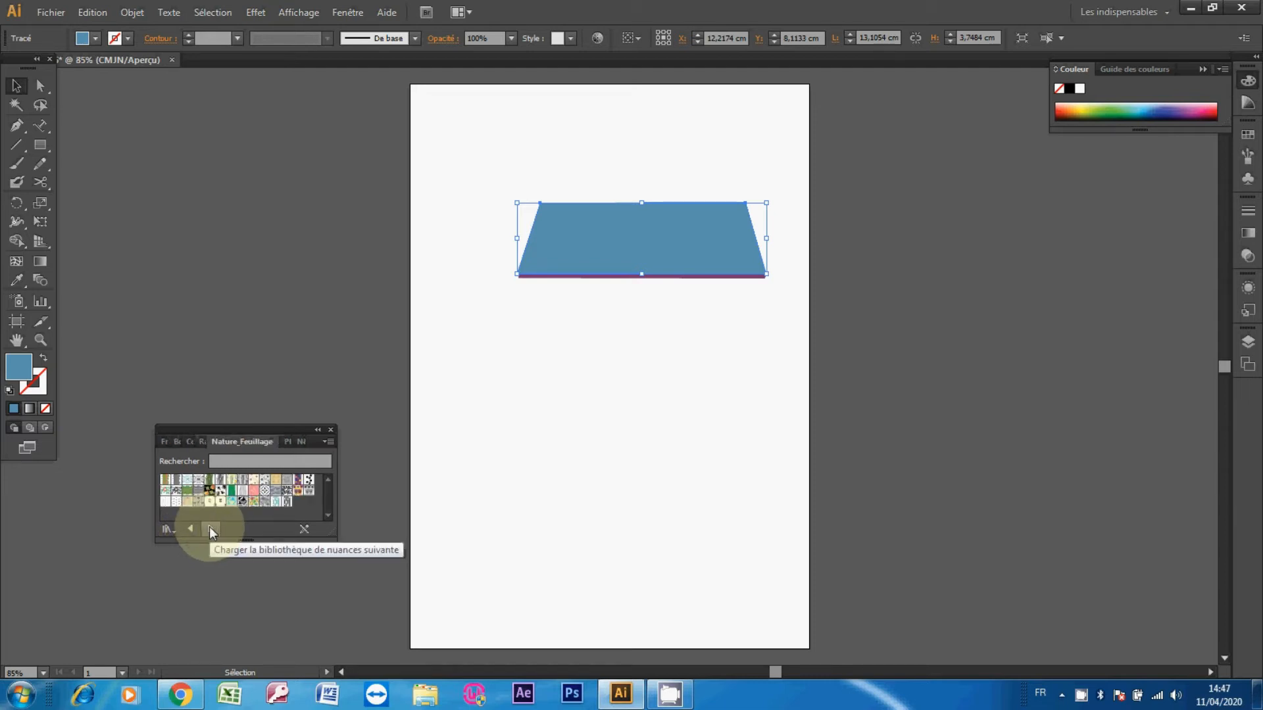
pyautogui.click(189, 490)
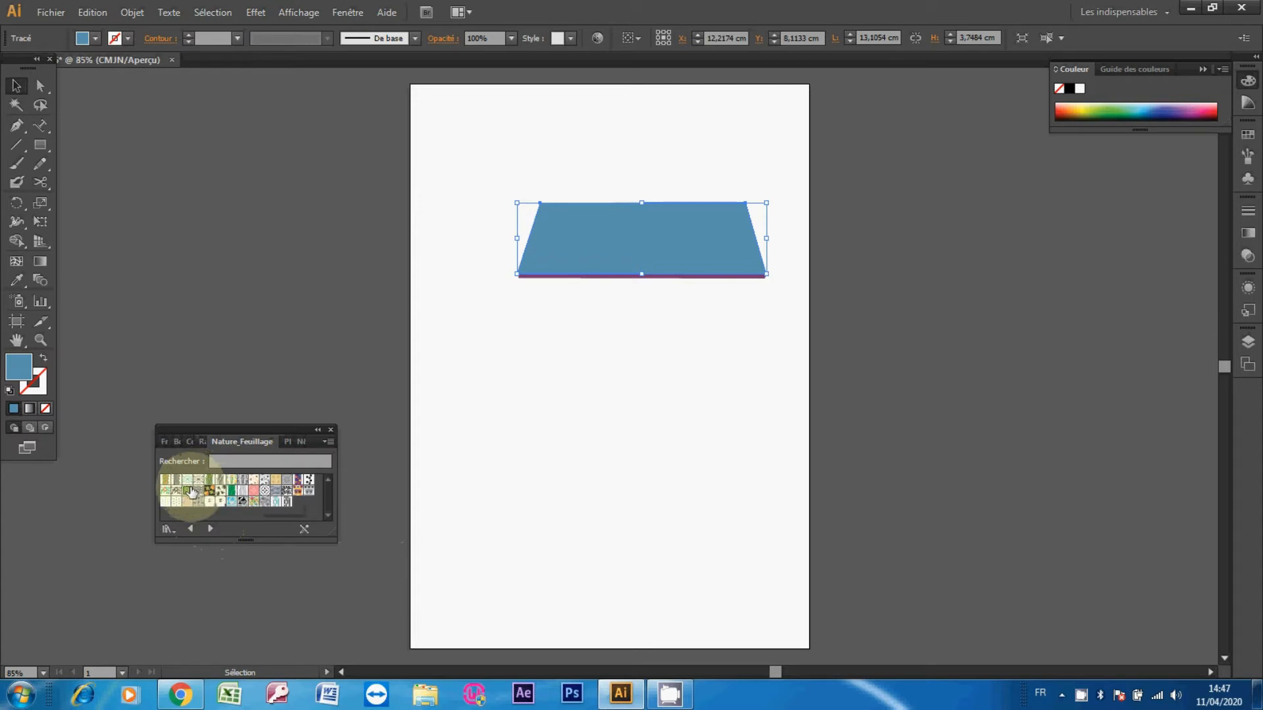
pyautogui.click(253, 490)
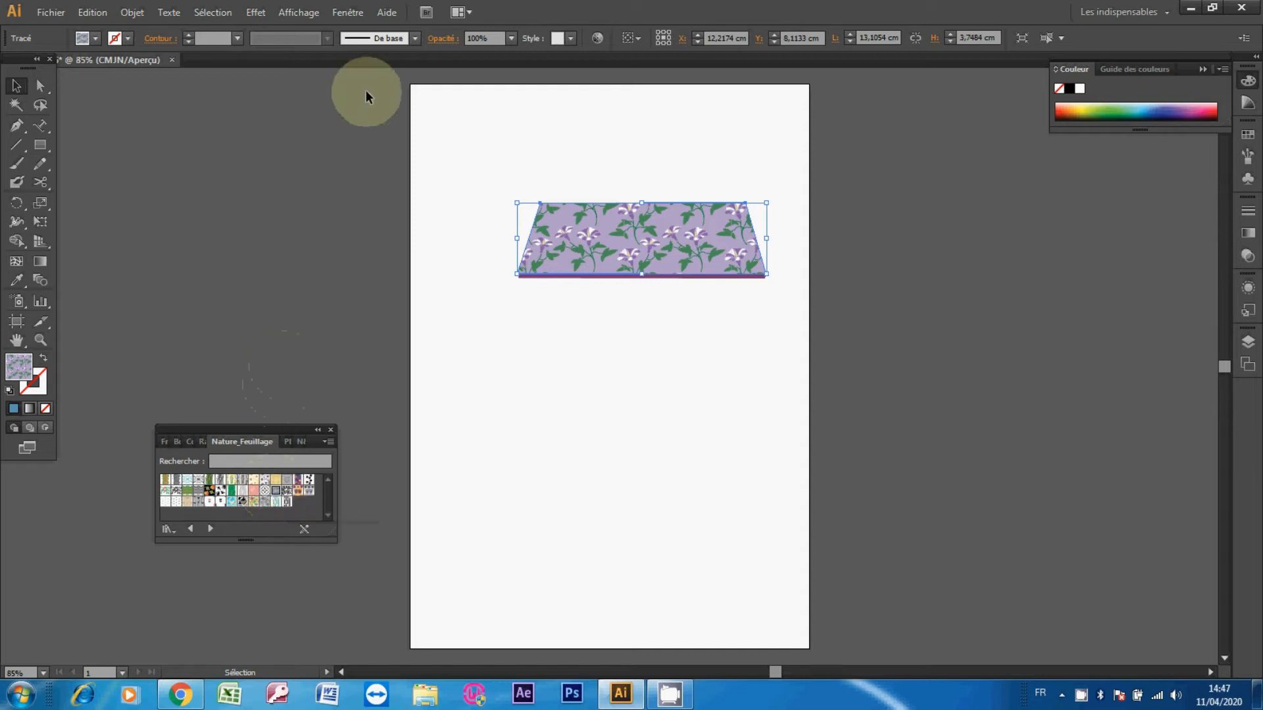
# Look through the list of available graphic style libraries and deselect the slab's patterned face
pyautogui.click(349, 12)
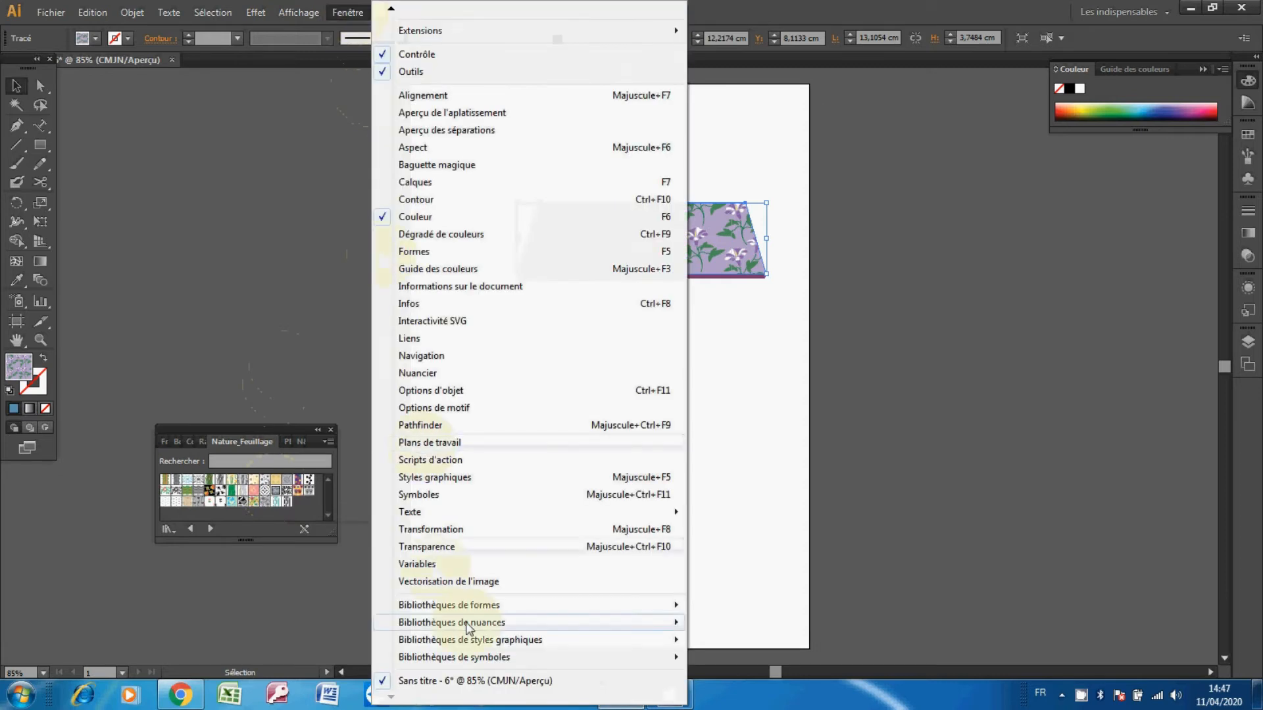
pyautogui.moveTo(476, 641)
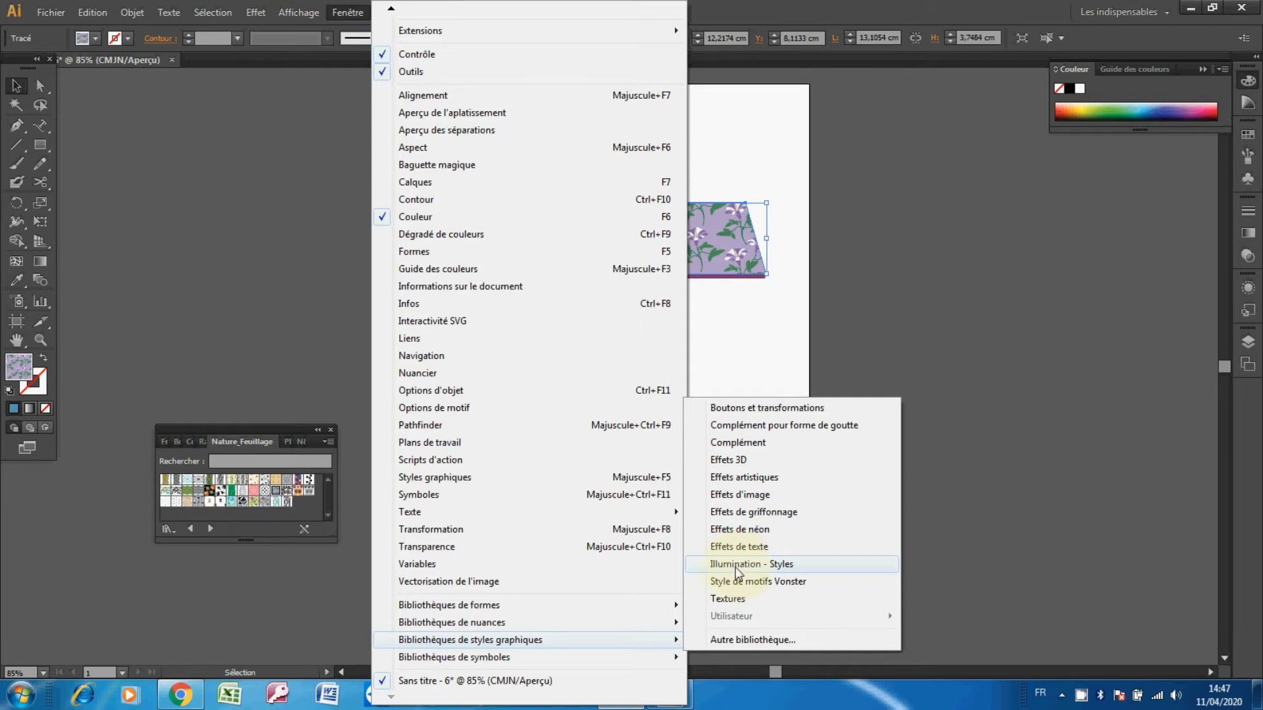
pyautogui.click(316, 298)
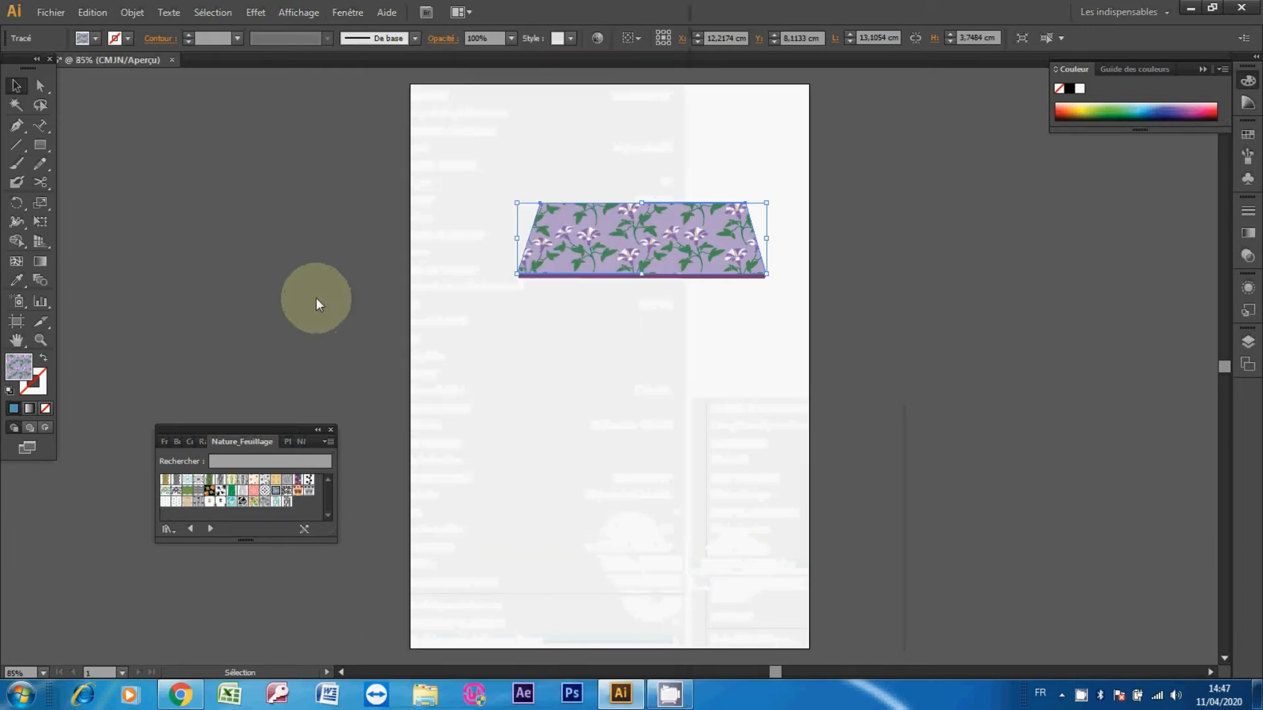
pyautogui.click(316, 298)
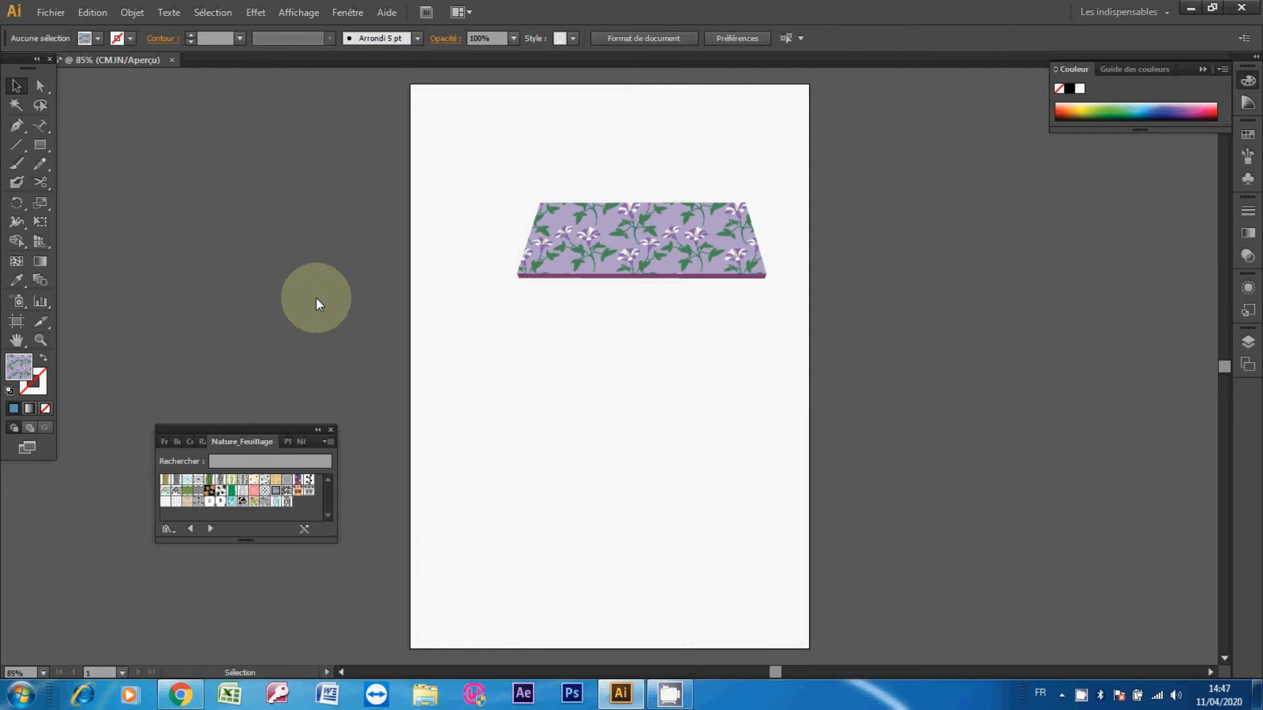
# Create a new portrait A4 document in CMJN mode with centimetres as units
pyautogui.press('a')
pyautogui.hotkey('ctrl', 'n')
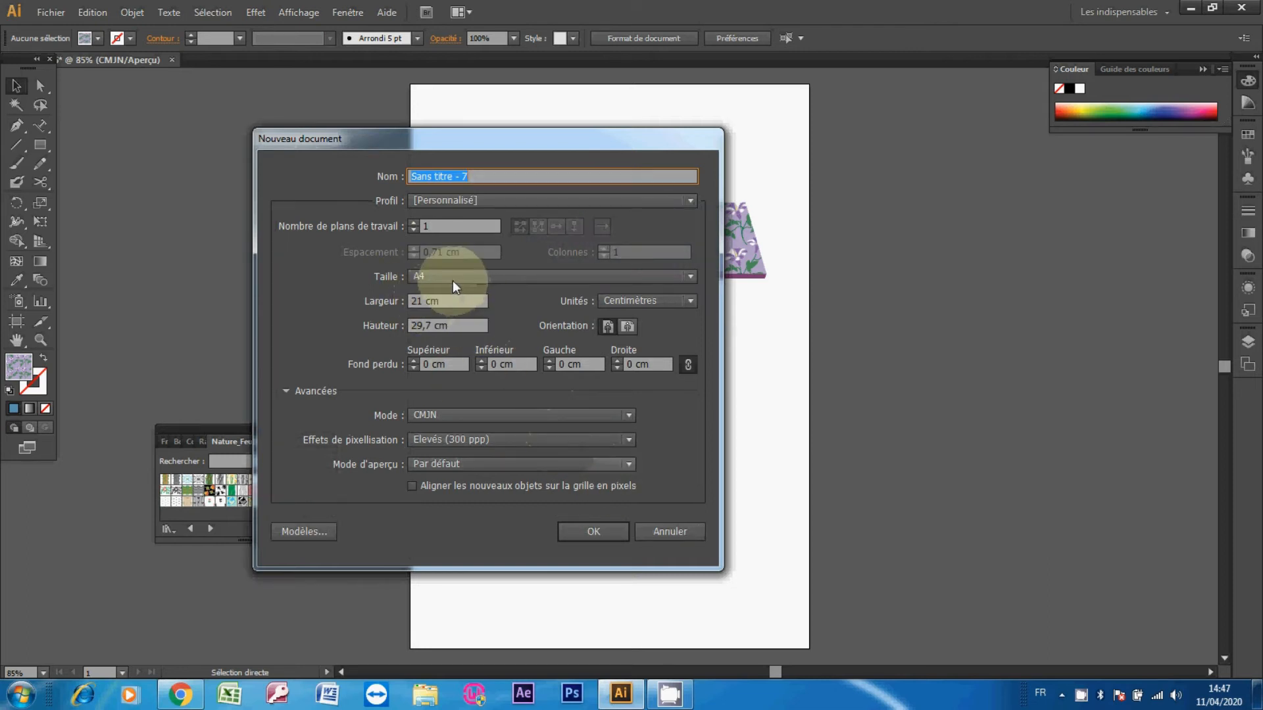
pyautogui.click(591, 528)
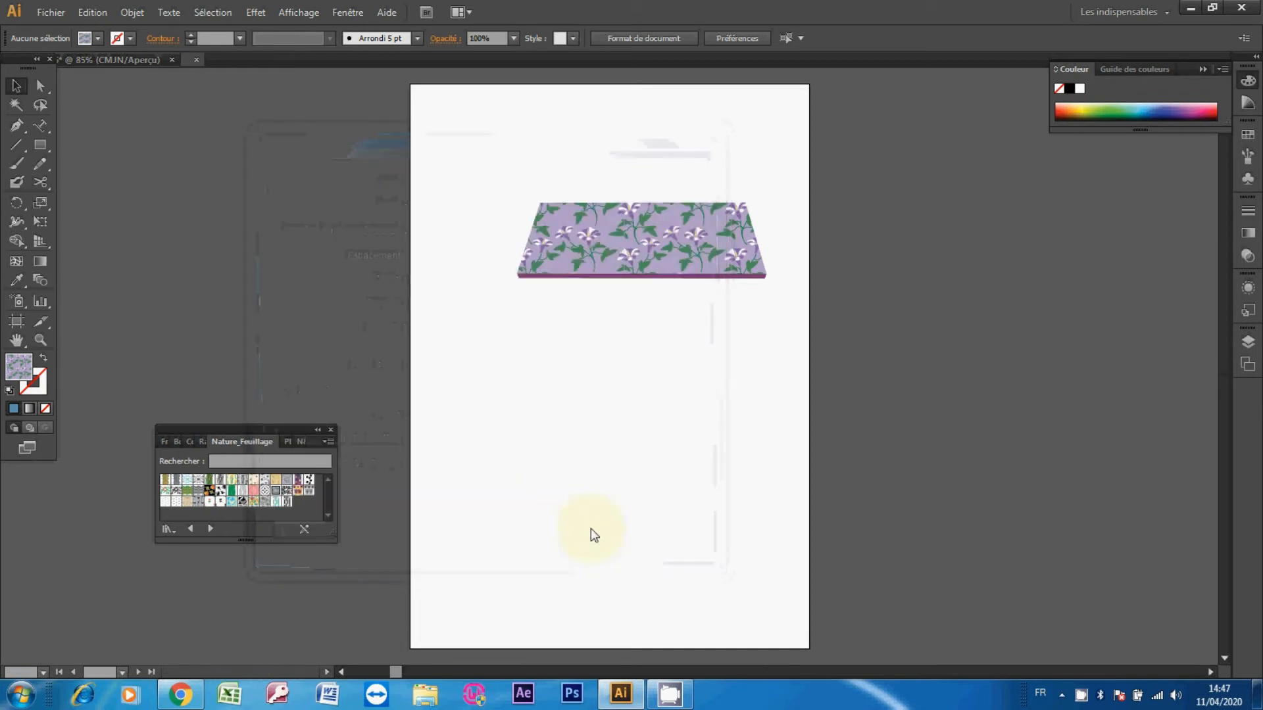
# Set the fill to pink F208C6 and draw a five-pointed star about 1 cm wide near the page's upper-left corner
pyautogui.click(42, 151)
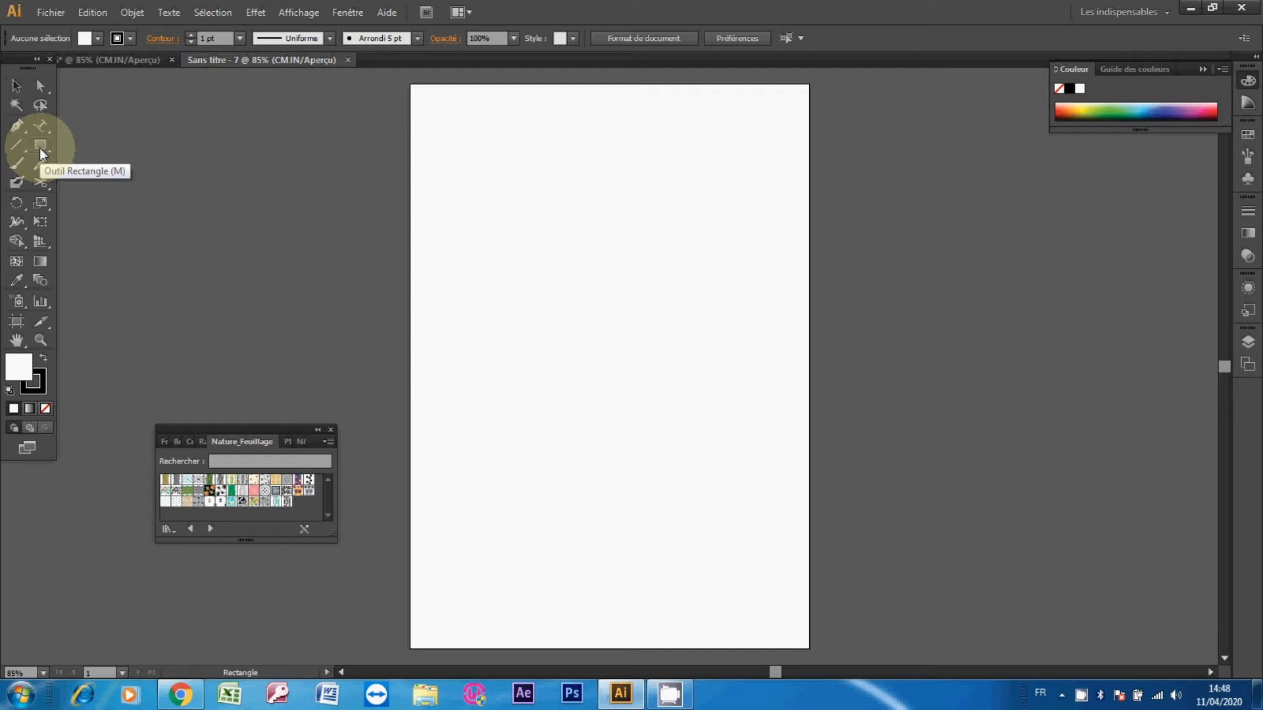
pyautogui.click(41, 148)
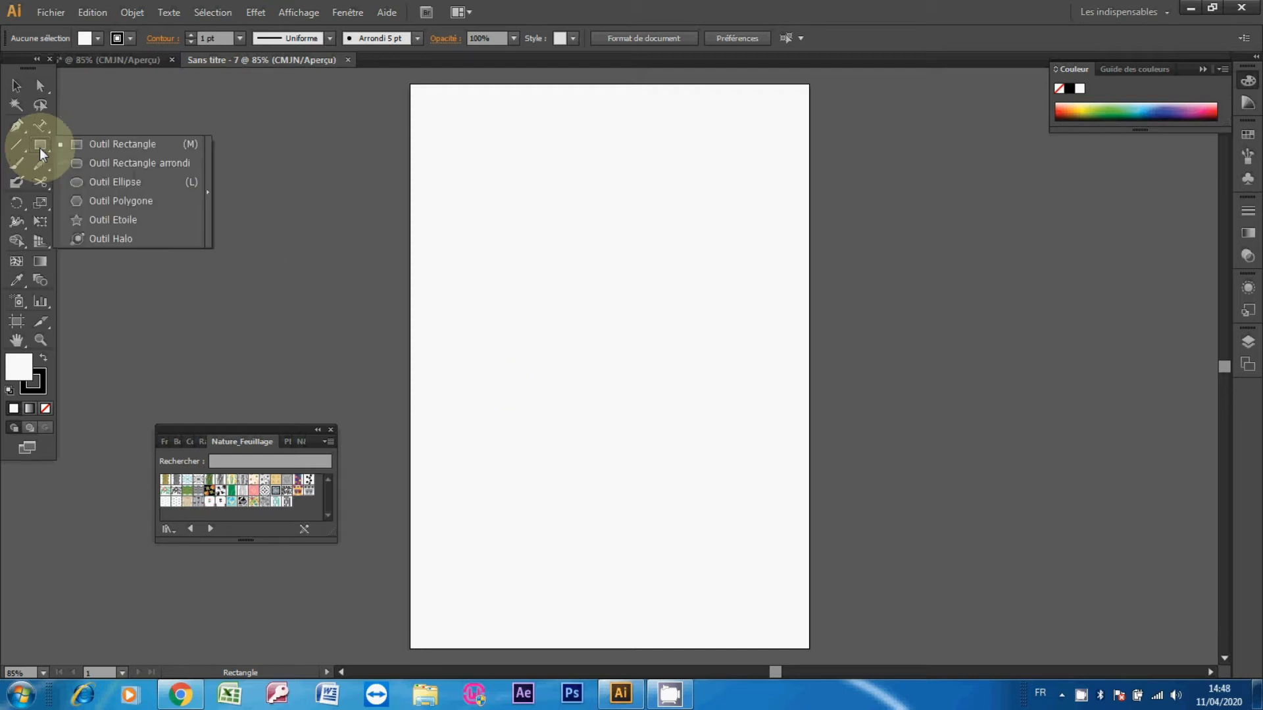
pyautogui.click(113, 219)
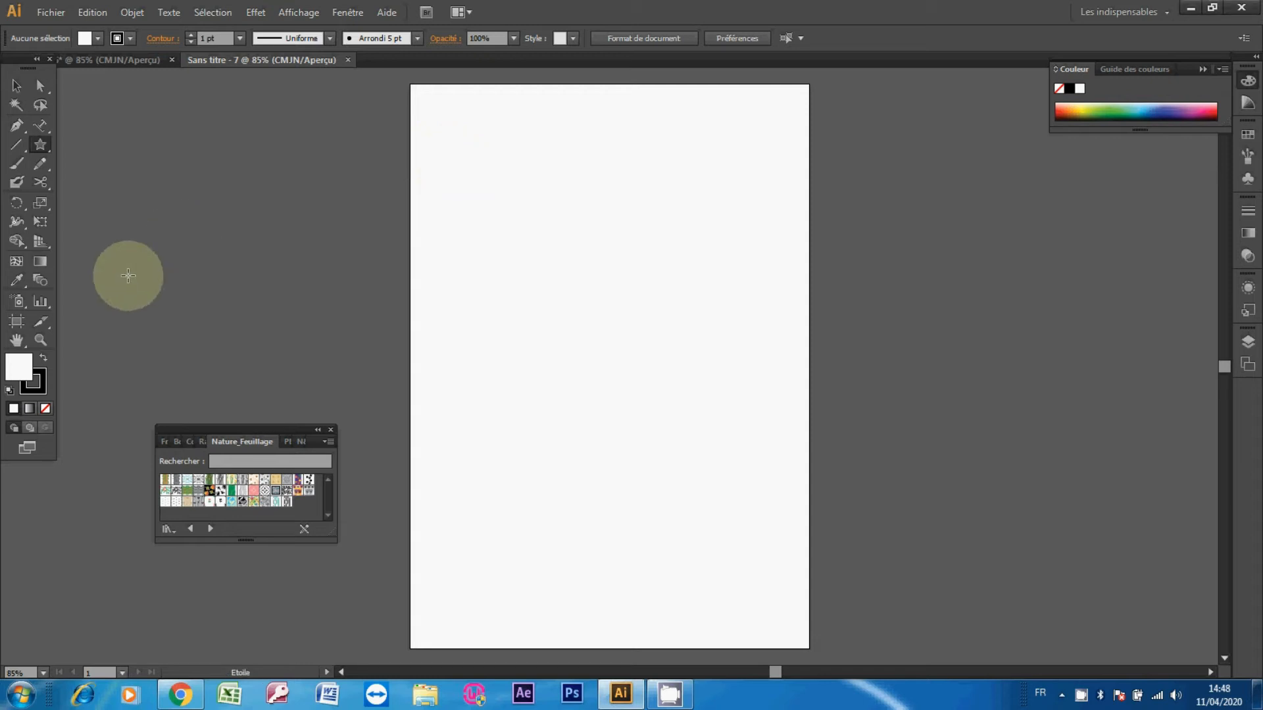
pyautogui.doubleClick(18, 366)
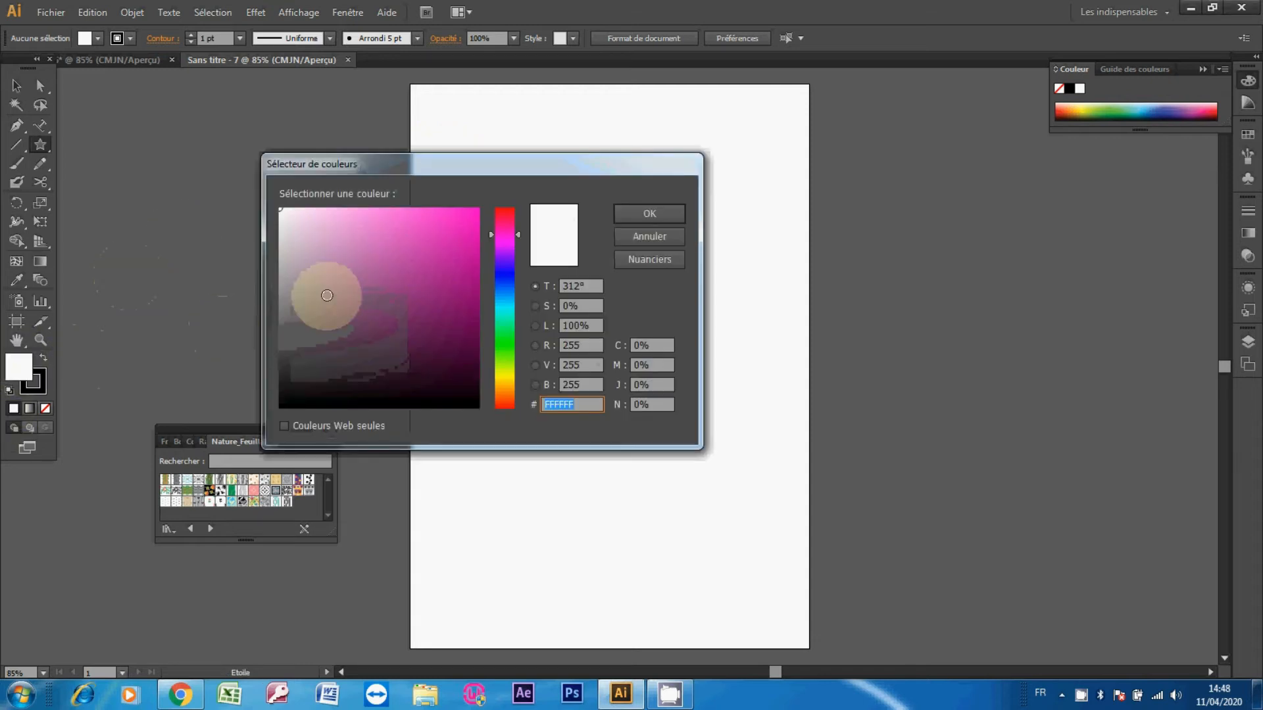
pyautogui.click(476, 221)
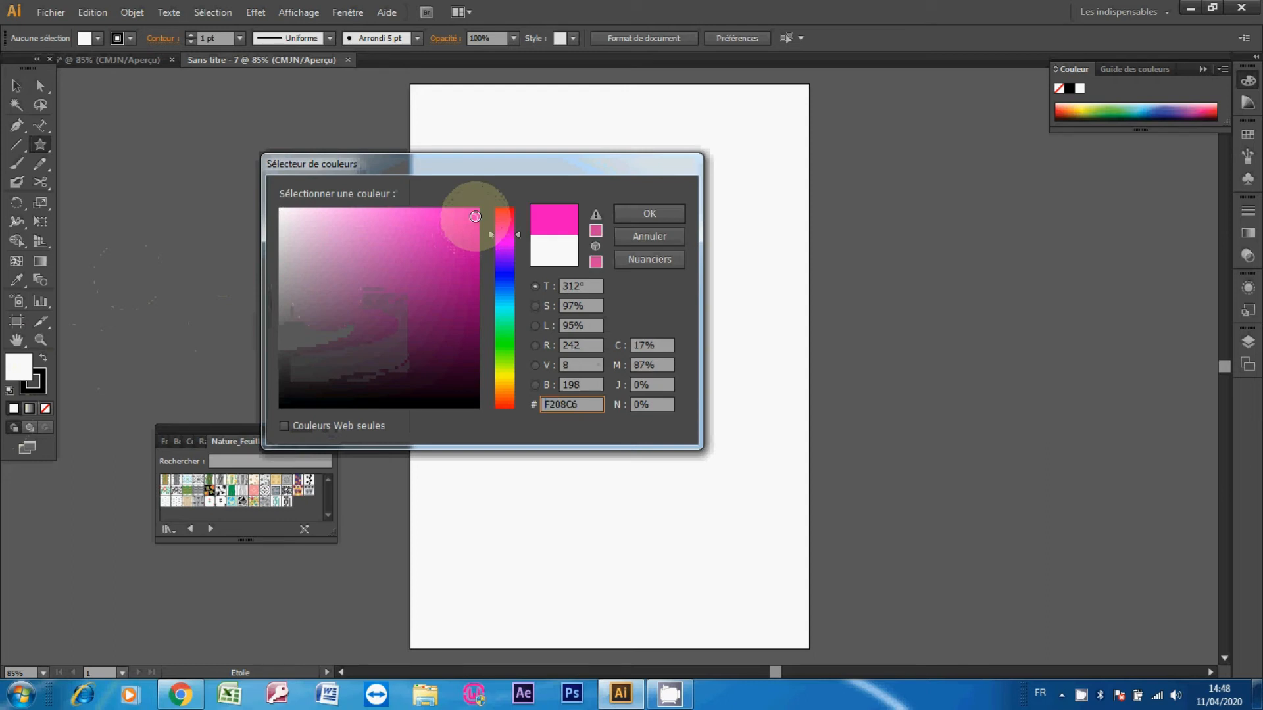
pyautogui.click(658, 212)
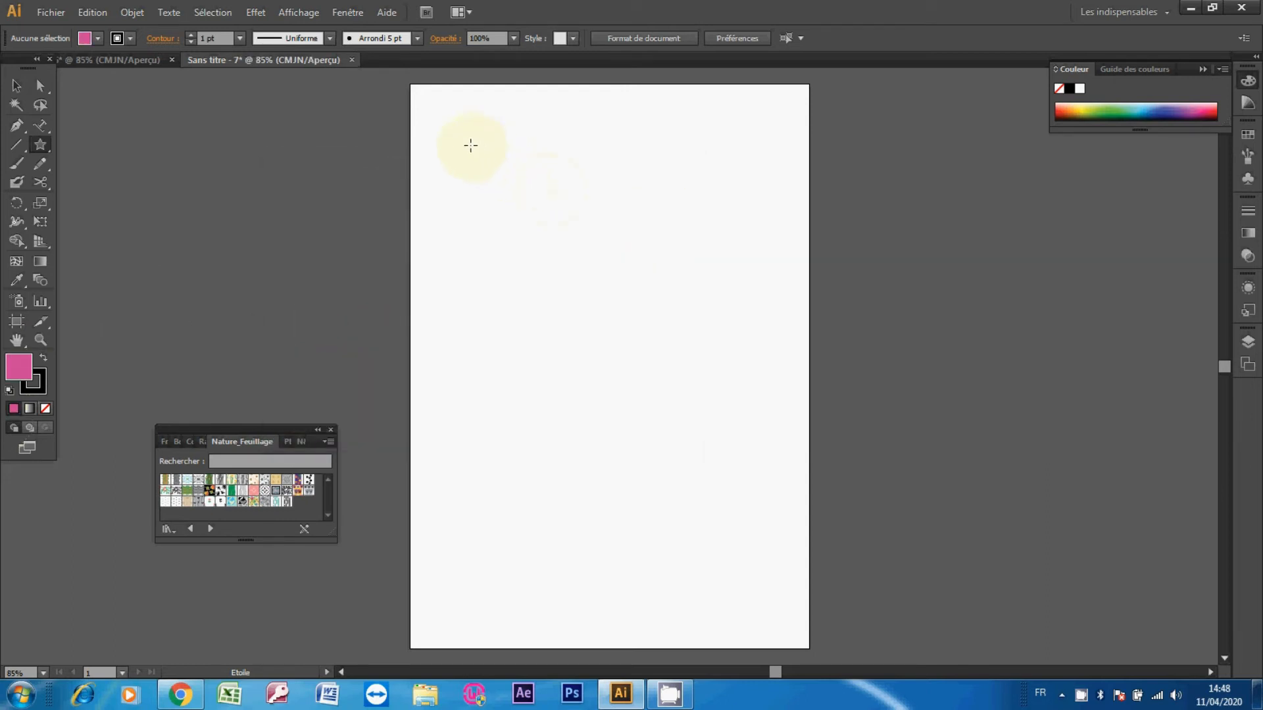
pyautogui.moveTo(460, 138); pyautogui.dragTo(467, 147)
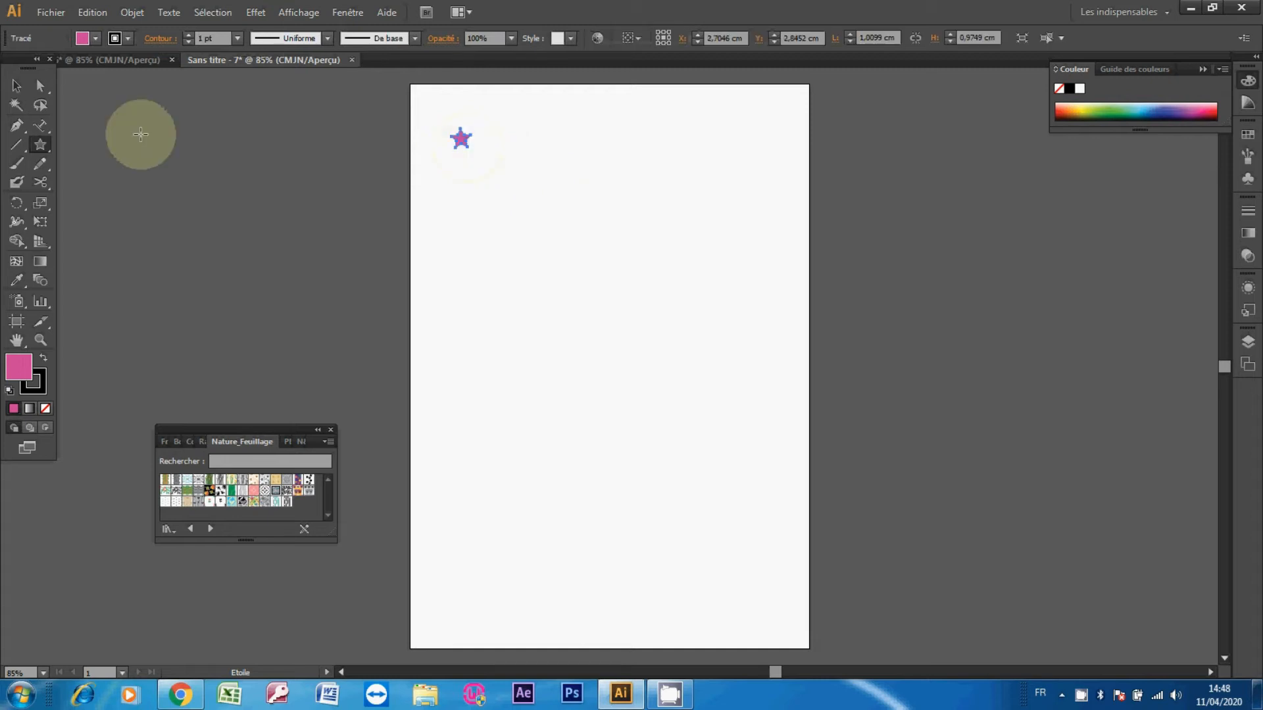
# Copy and paste the pink star, and place the copy beside the original on the same row
pyautogui.click(15, 86)
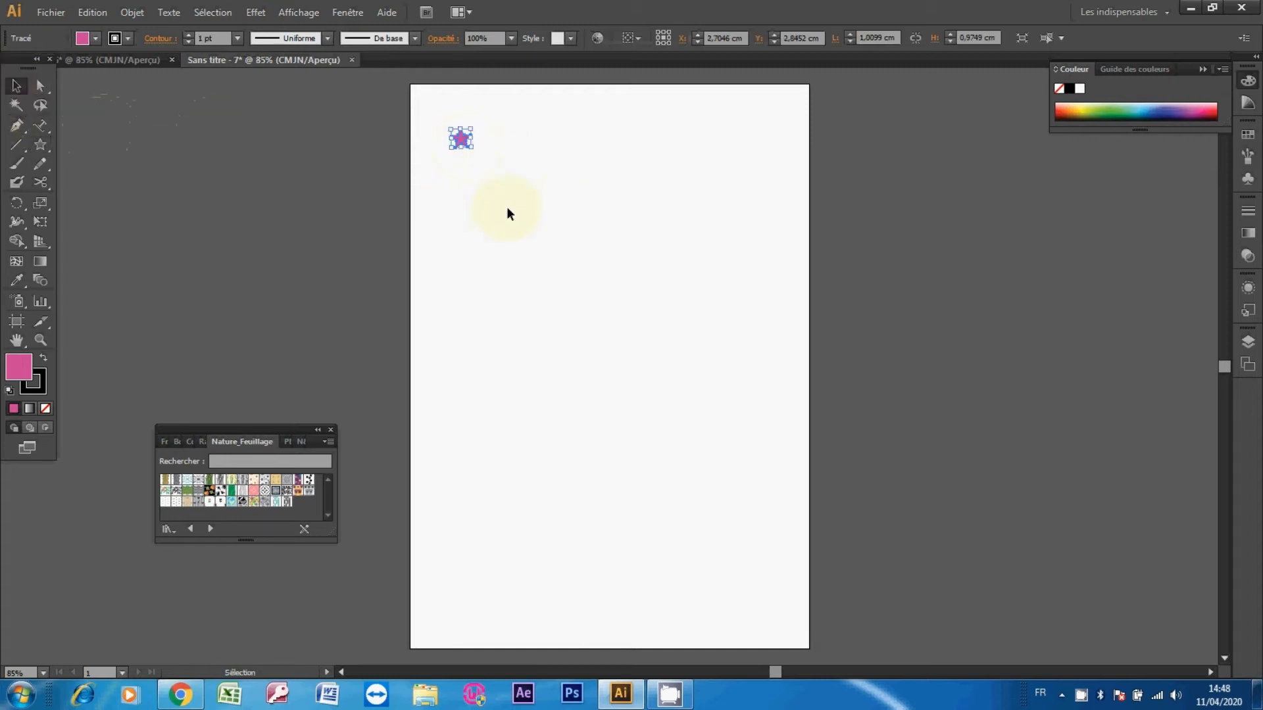
pyautogui.click(484, 162)
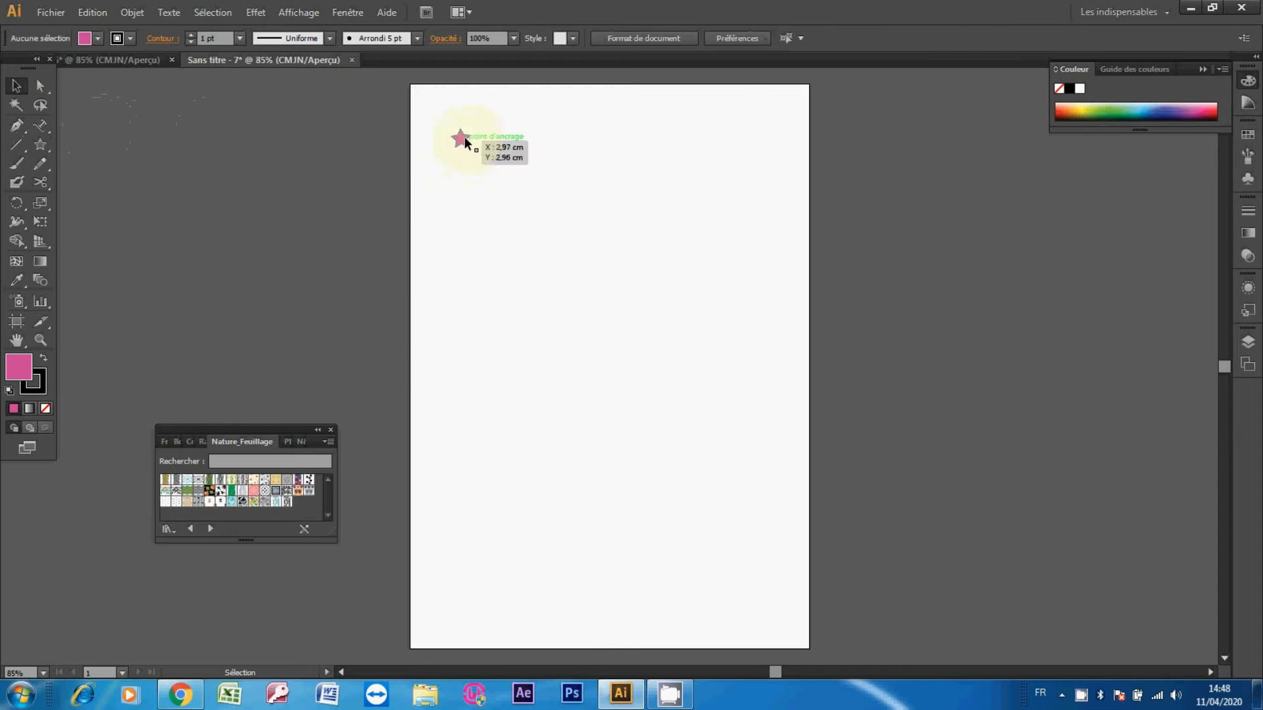
pyautogui.click(465, 136)
pyautogui.press('a')
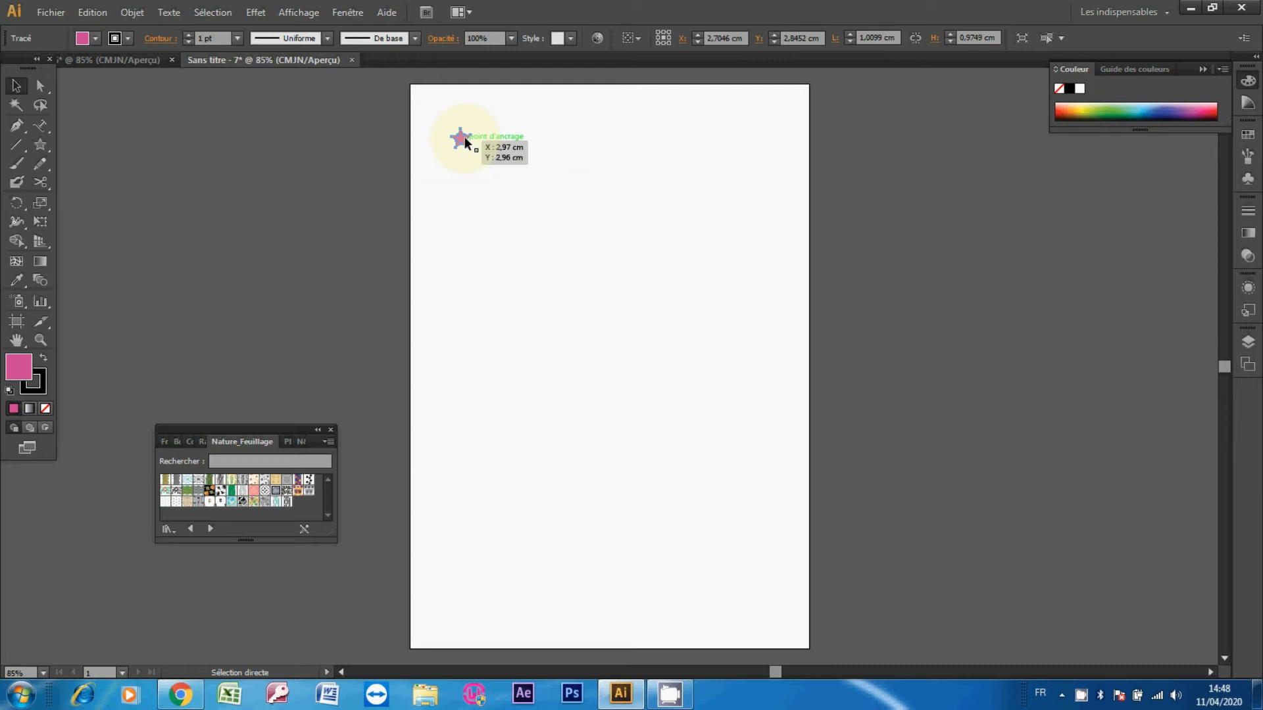
pyautogui.press('v')
pyautogui.hotkey('ctrl', 'c')
pyautogui.hotkey('ctrl', 'v')
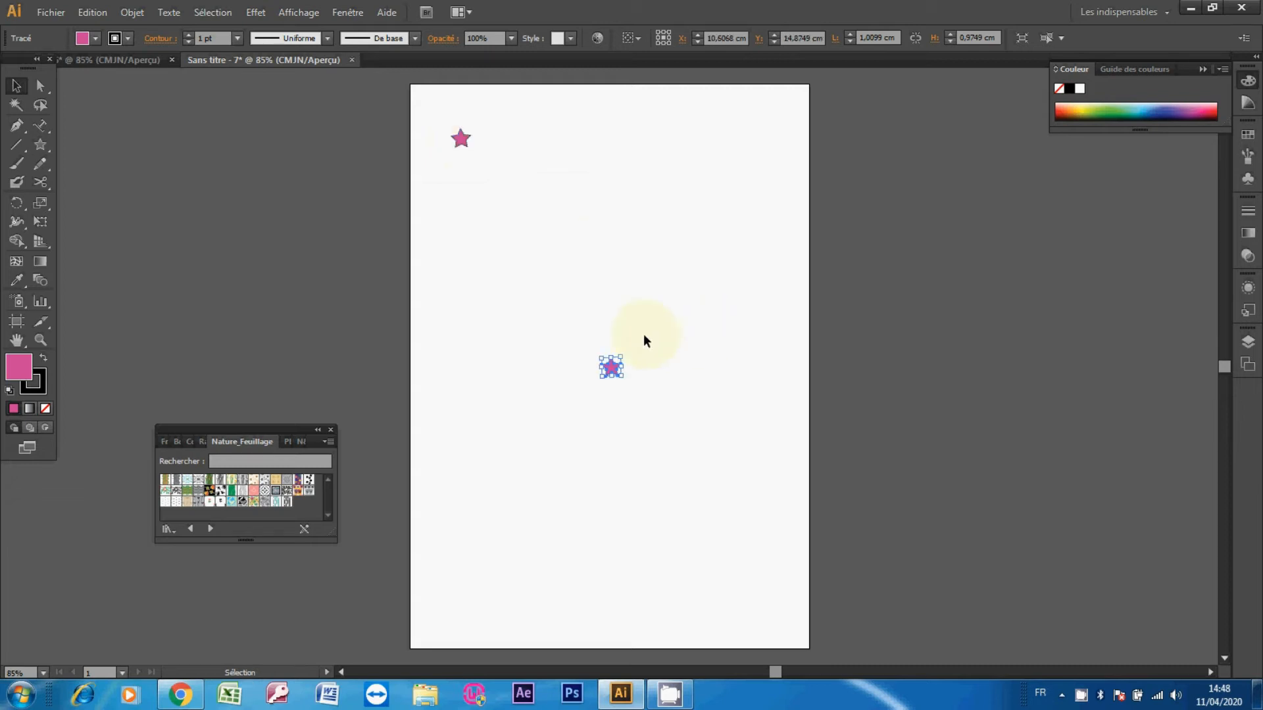
pyautogui.moveTo(623, 369); pyautogui.dragTo(502, 137)
pyautogui.click(534, 161)
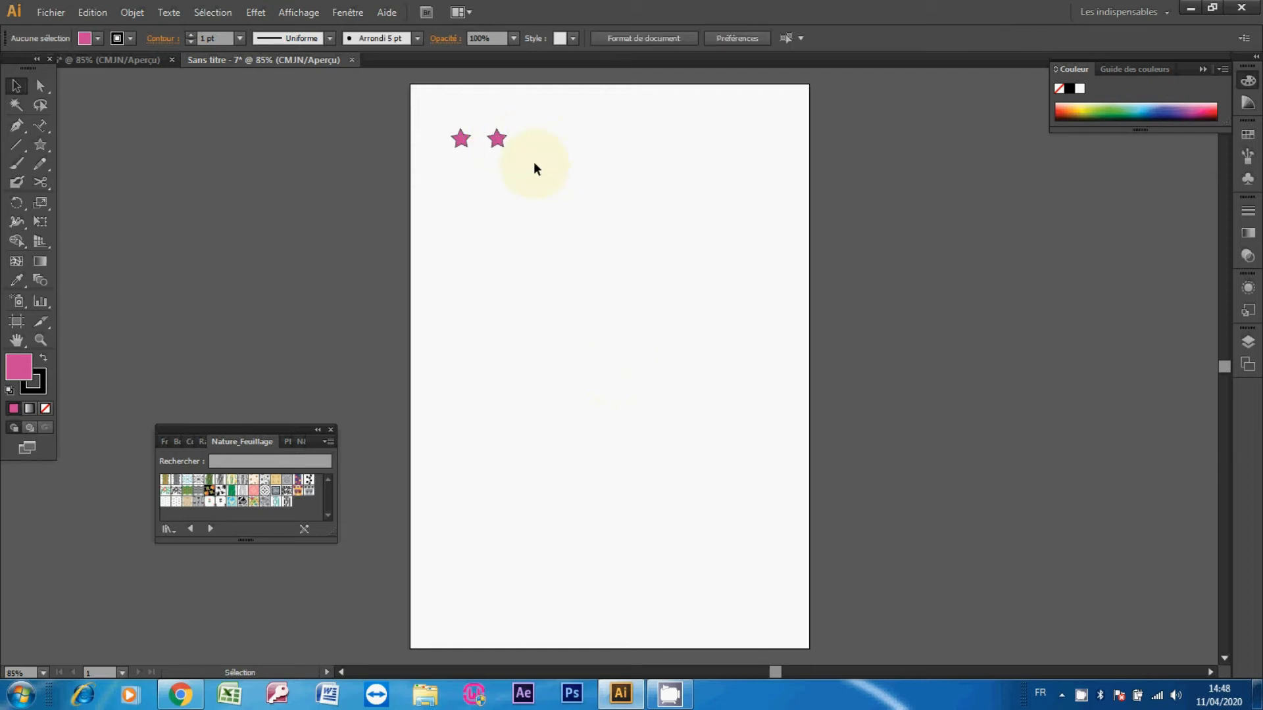
# Delete the second star and close the star document without saving its changes
pyautogui.press('a')
pyautogui.press('v')
pyautogui.click(507, 137)
pyautogui.press('a')
pyautogui.hotkey('ctrl', 'z')
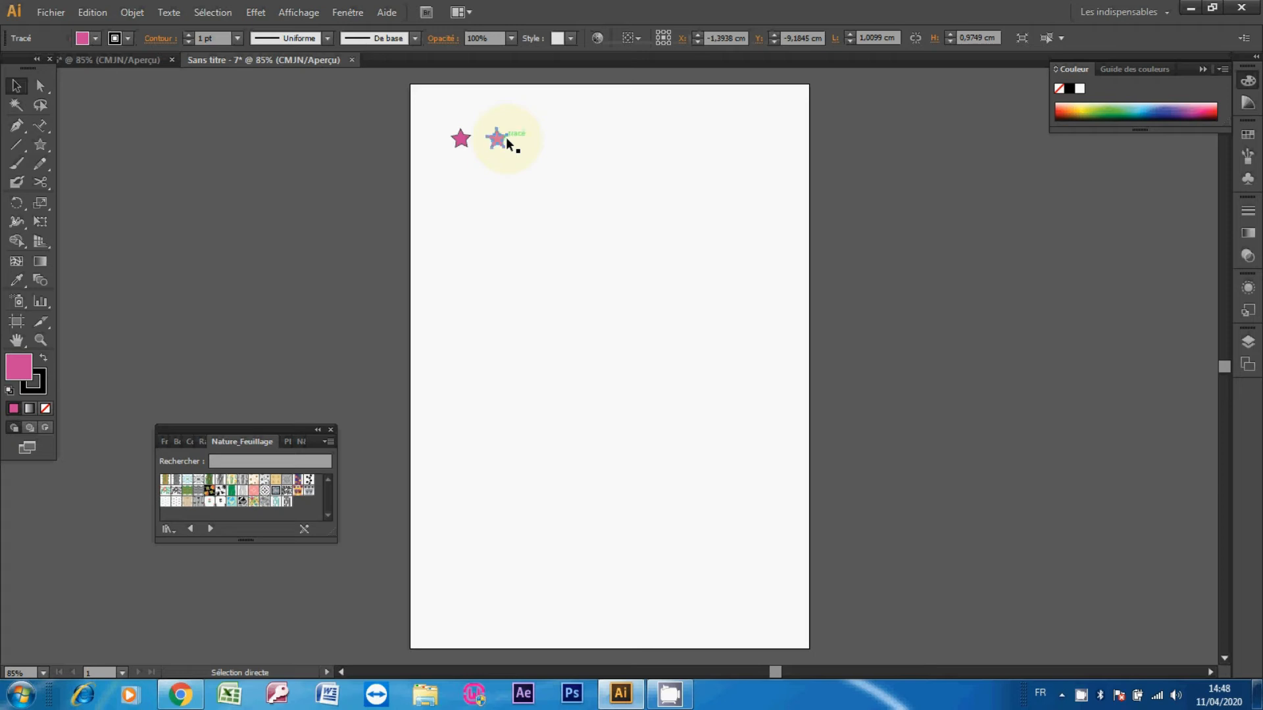
pyautogui.press('Delete')
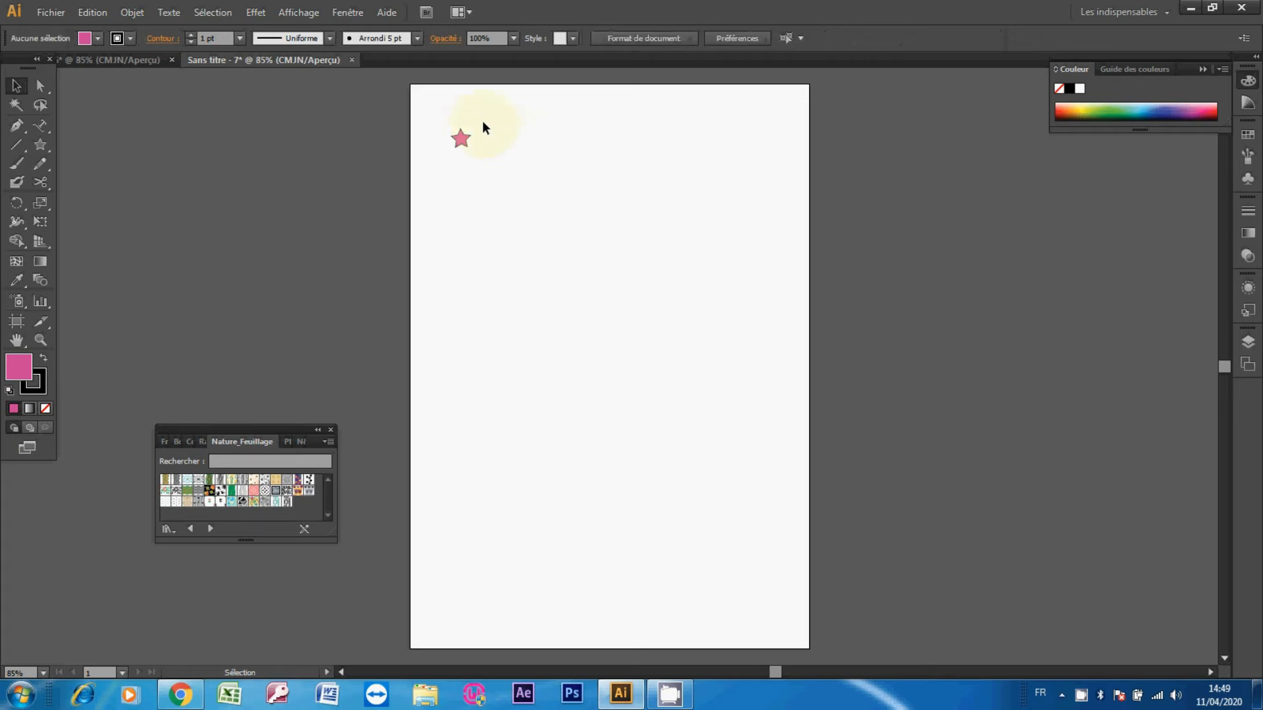
pyautogui.click(353, 60)
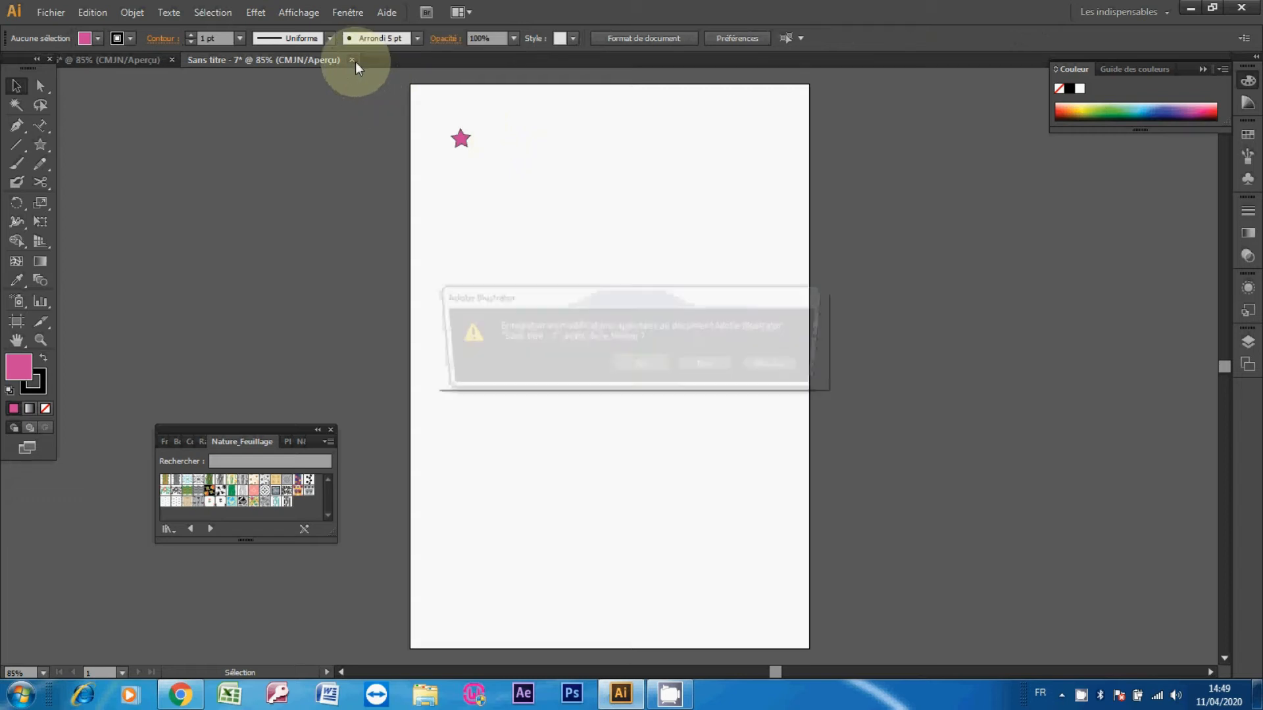
pyautogui.click(712, 366)
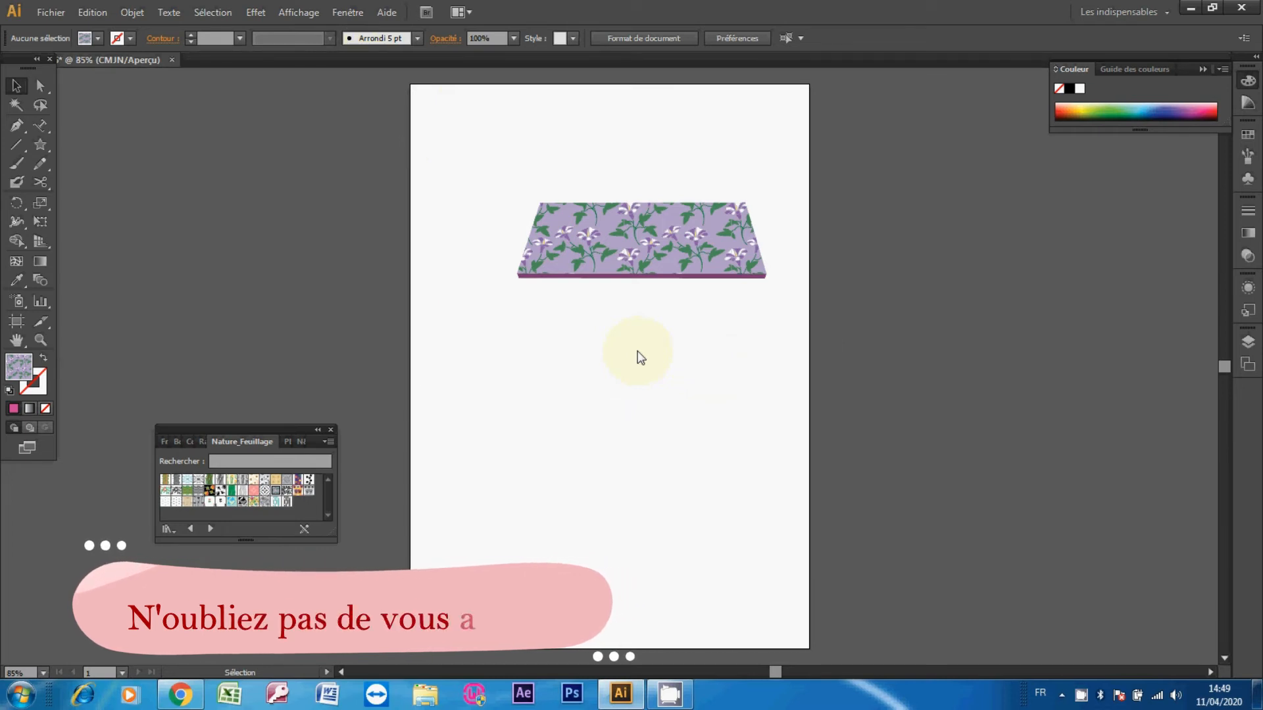
# Create another blank document using the default settings offered
pyautogui.press('v')
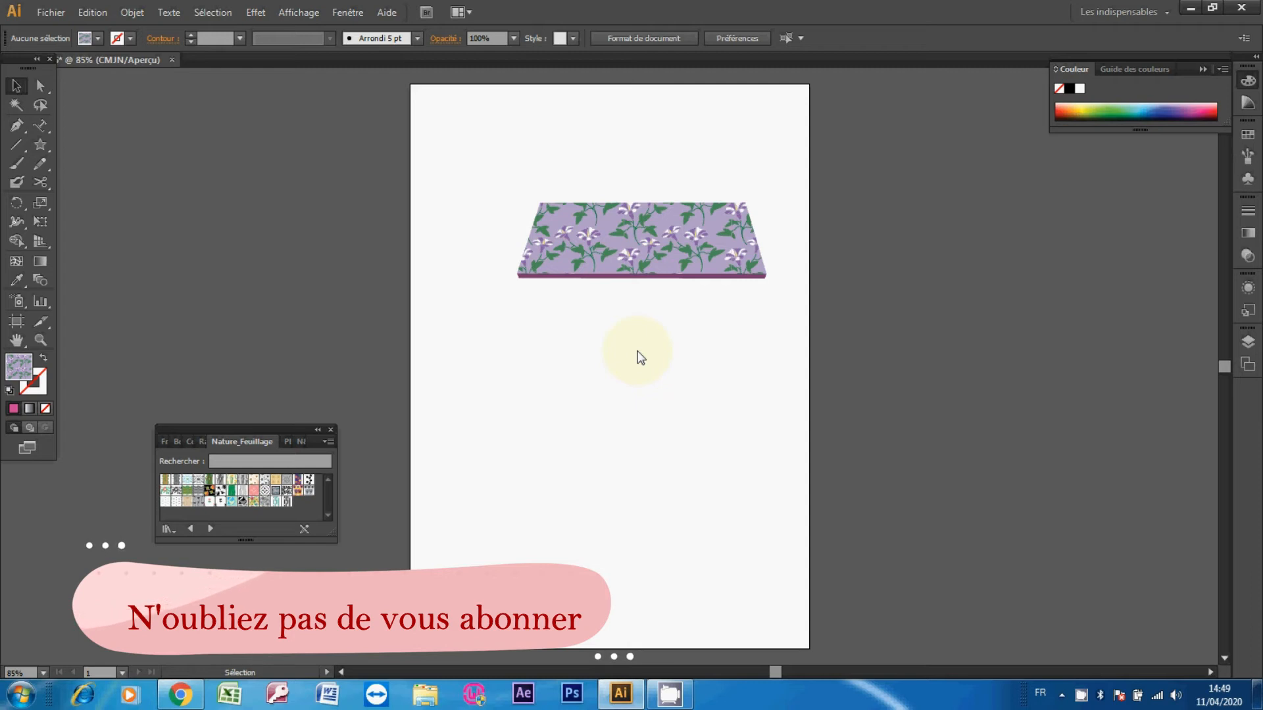
pyautogui.hotkey('ctrl', 'n')
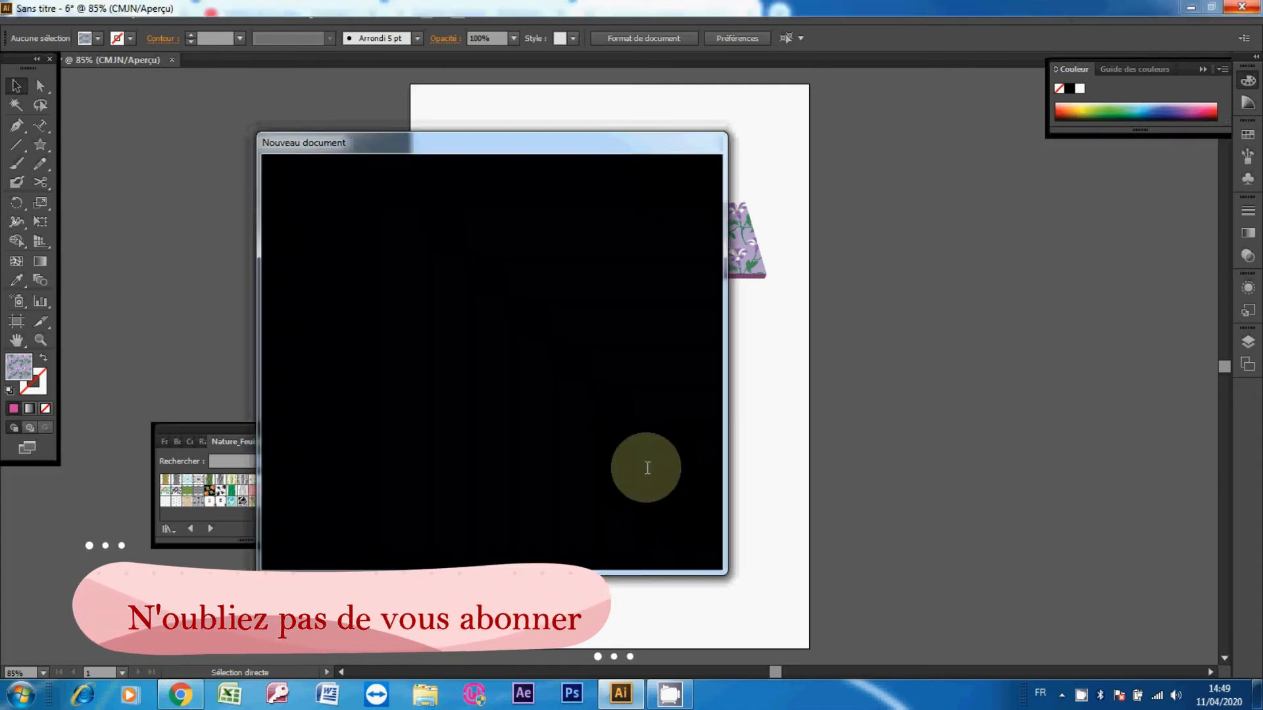
pyautogui.click(615, 533)
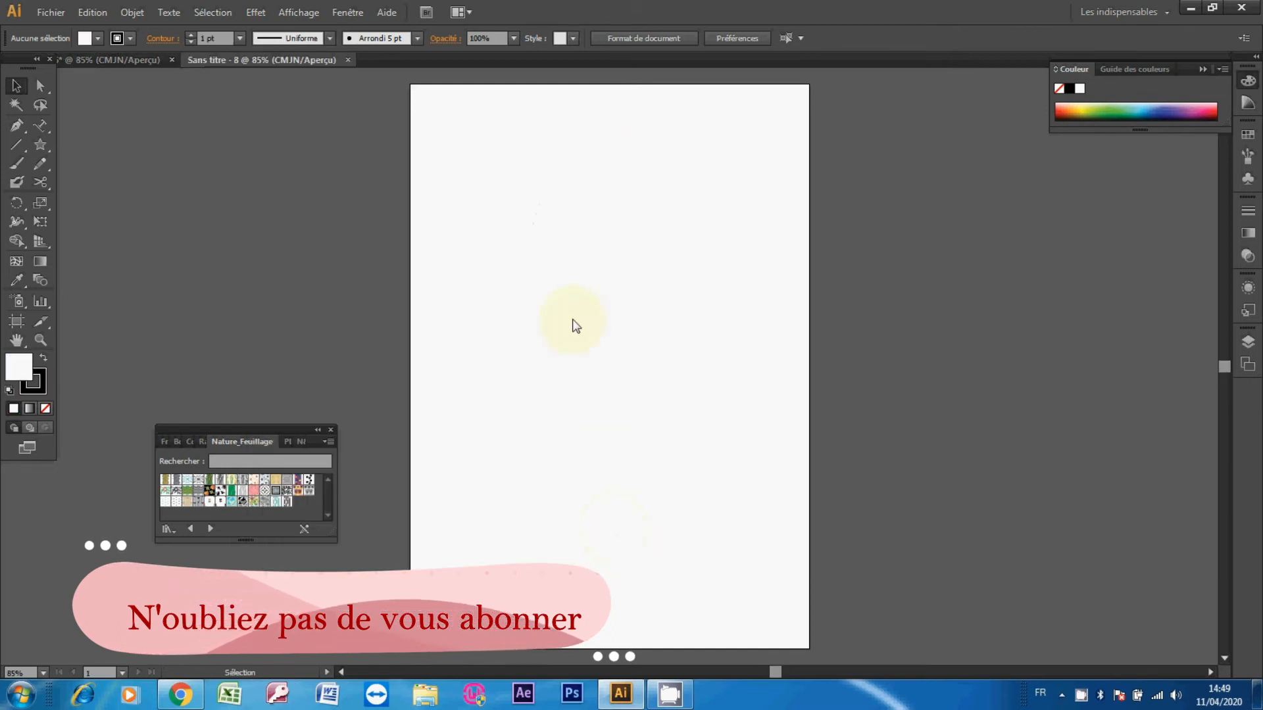
# Draw a five-pointed star about 1.14 cm wide near the page's upper-left corner and fill it with pink FC08CF
pyautogui.click(37, 150)
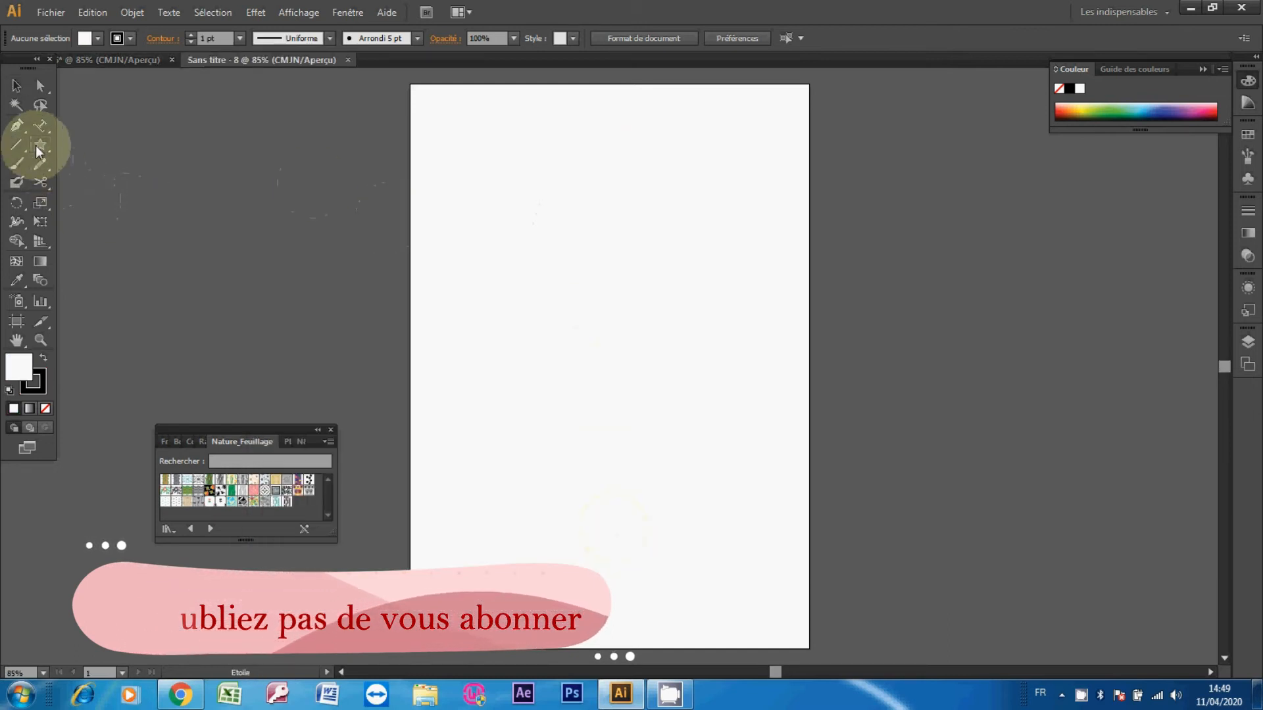
pyautogui.moveTo(465, 135); pyautogui.dragTo(472, 146)
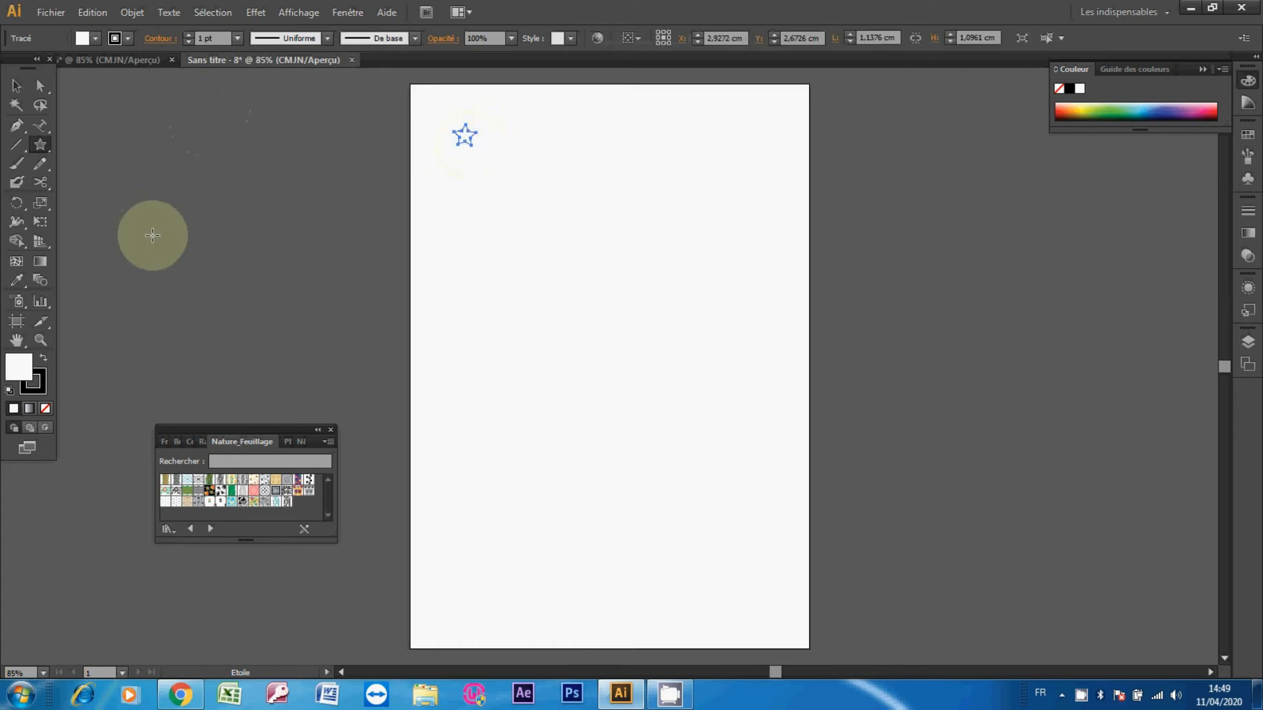
pyautogui.doubleClick(22, 381)
pyautogui.click(473, 211)
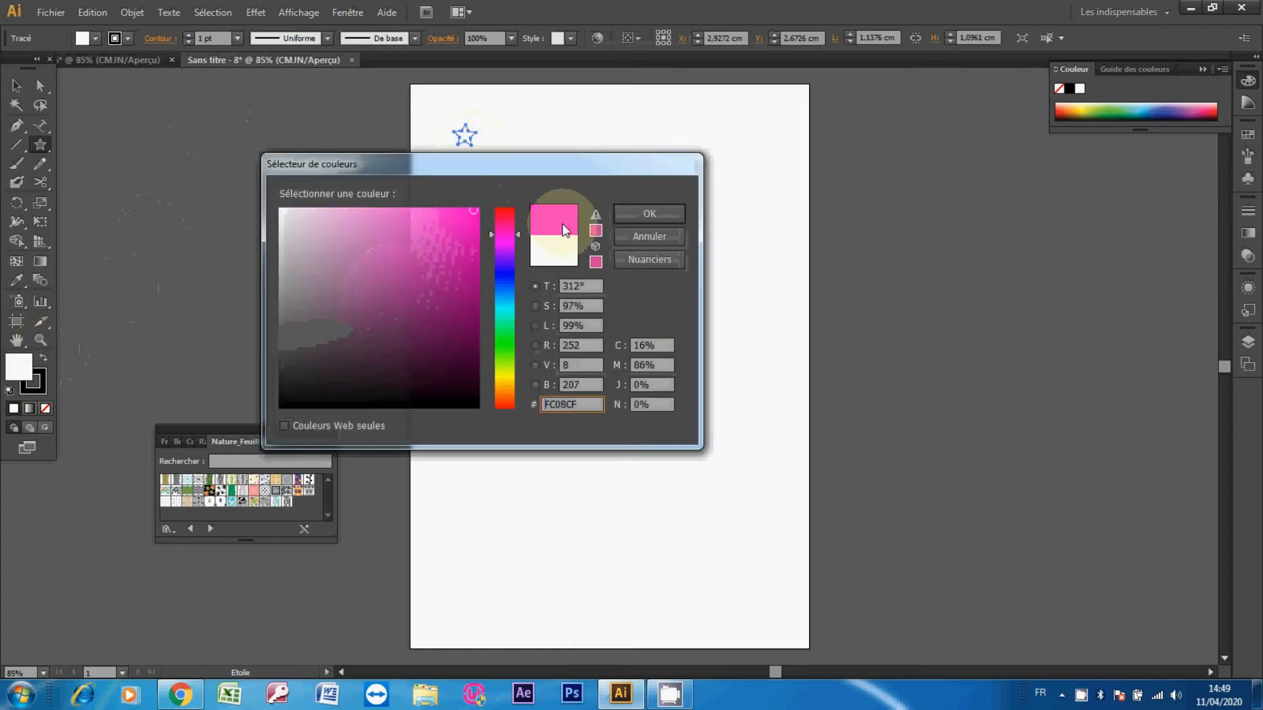
pyautogui.click(632, 217)
# Duplicate the pink star horizontally, placing the copy just to the right of the original, and deselect it
pyautogui.click(15, 86)
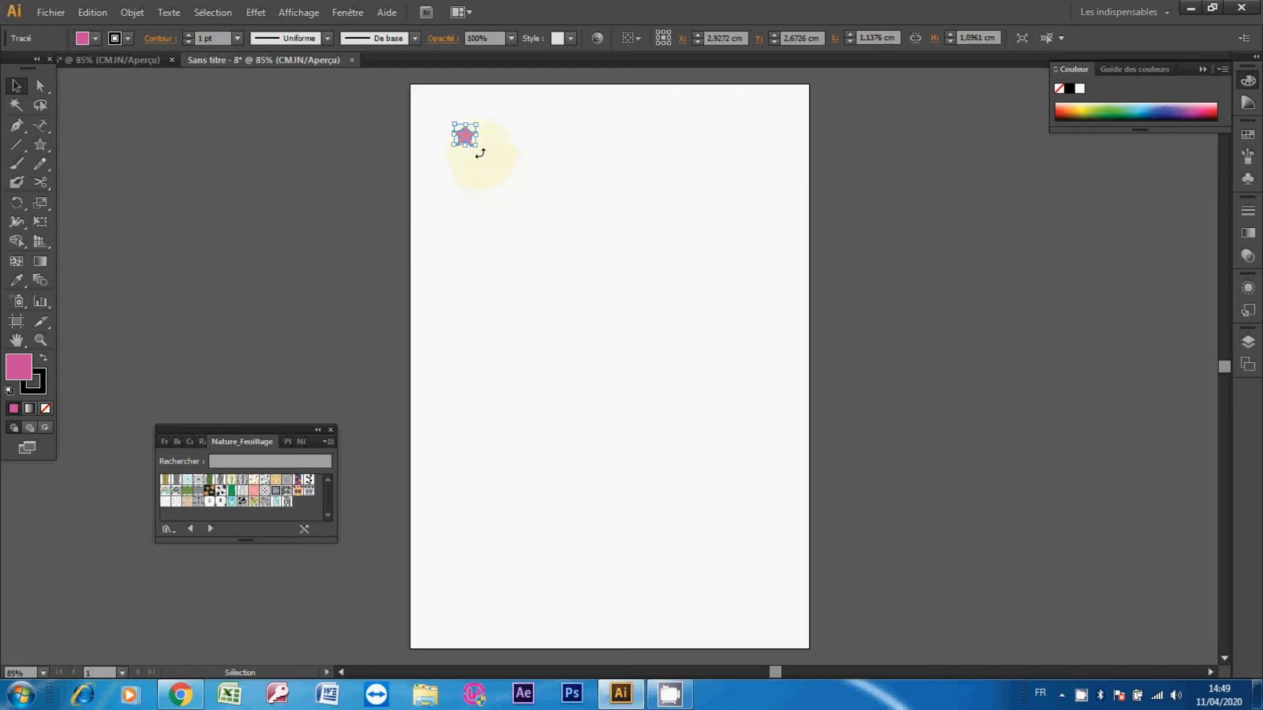
pyautogui.moveTo(462, 140); pyautogui.dragTo(505, 140)
pyautogui.click(505, 172)
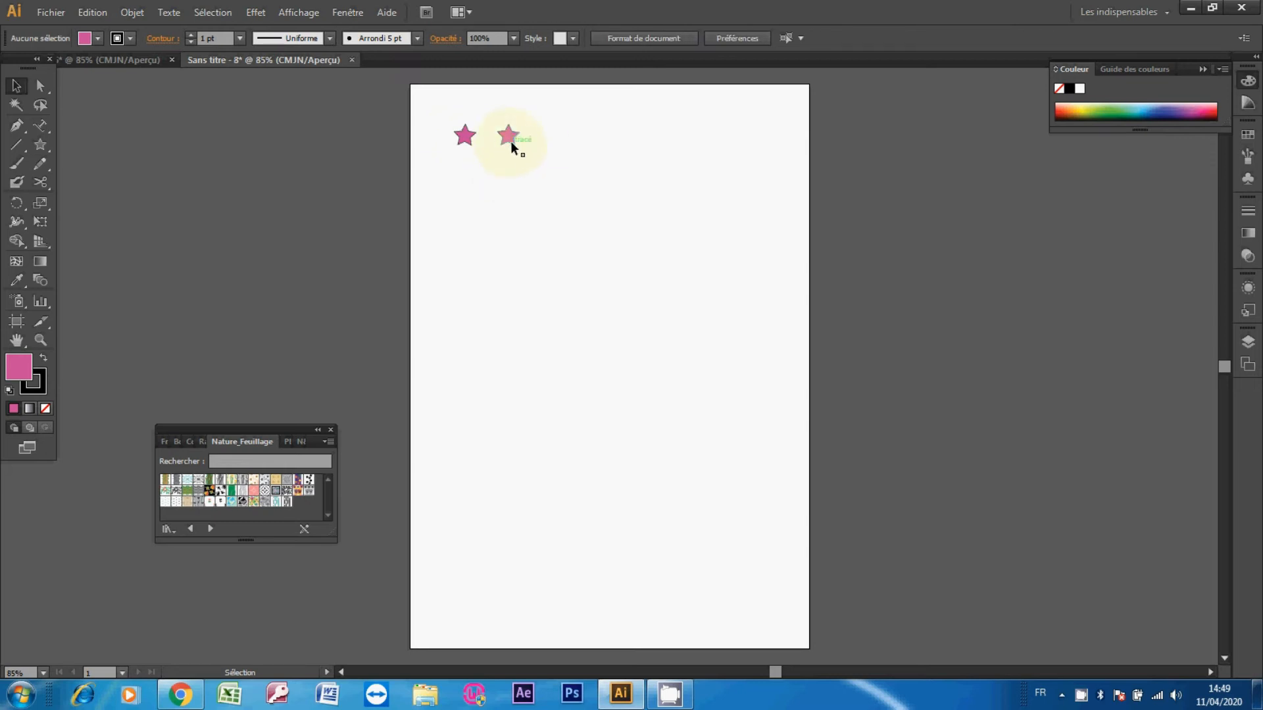
# Repeat the horizontal duplication of the second star until the row holds eight evenly spaced stars, and deselect
pyautogui.click(510, 141)
pyautogui.press('a')
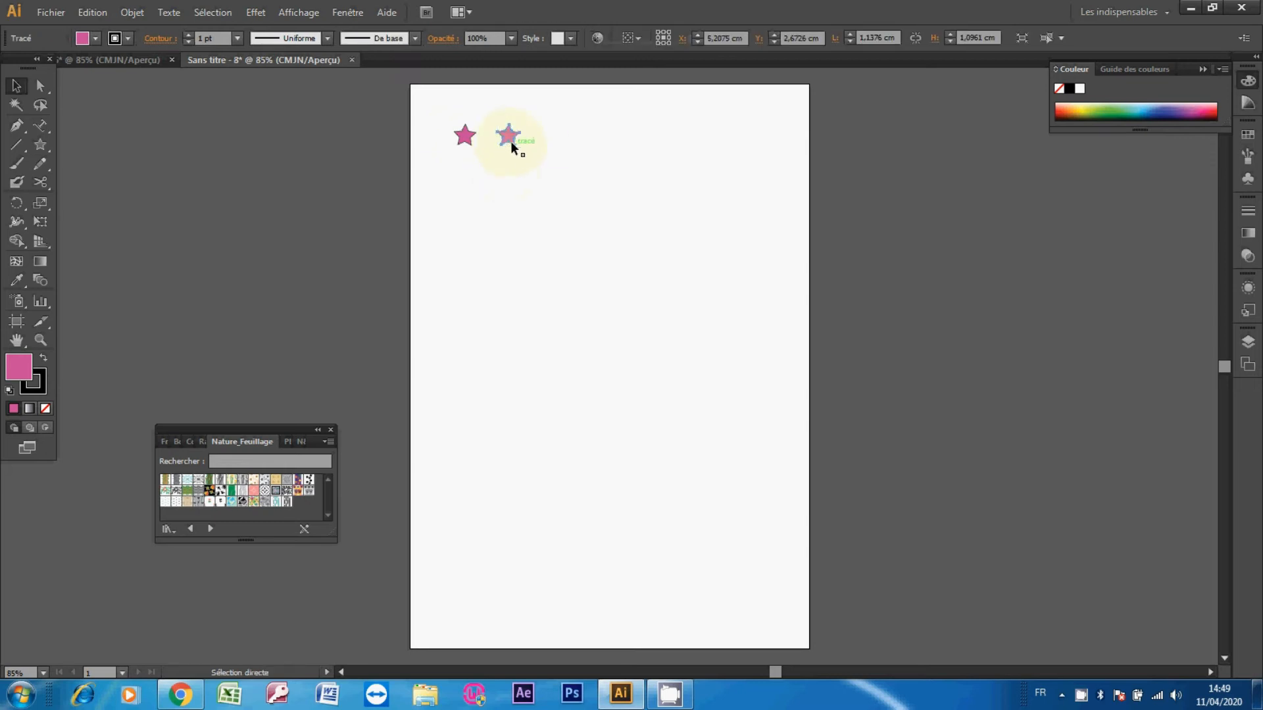
pyautogui.hotkey('ctrl', 'd')
pyautogui.hotkey('ctrl', 'd')
pyautogui.hotkey('ctrl', 'd')
pyautogui.hotkey('ctrl', 'd')
pyautogui.hotkey('ctrl', 'd')
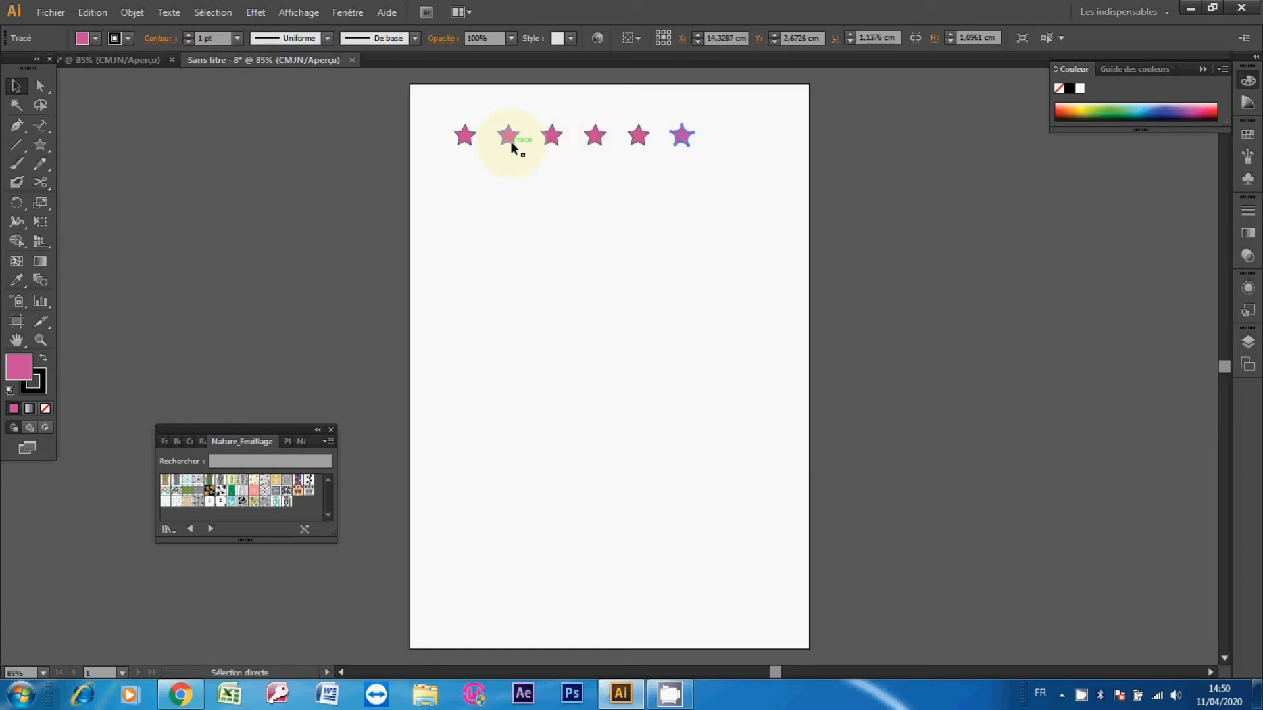
pyautogui.hotkey('ctrl', 'd')
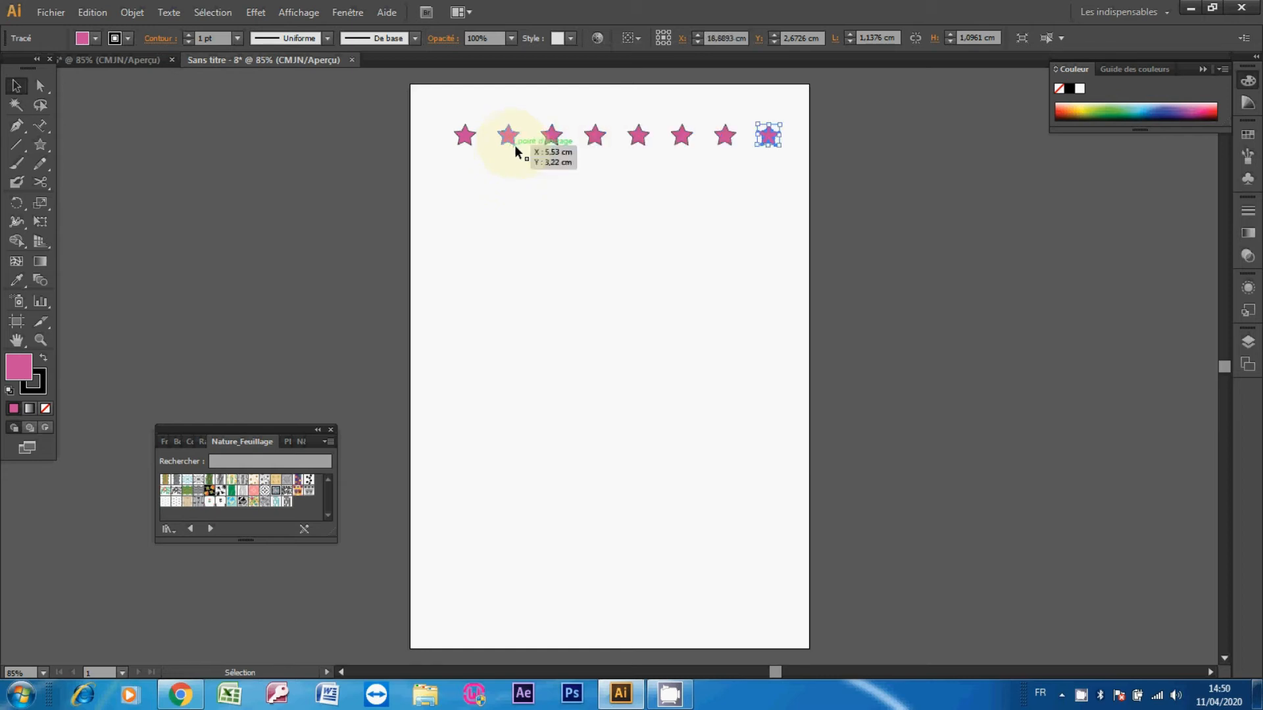
pyautogui.click(500, 165)
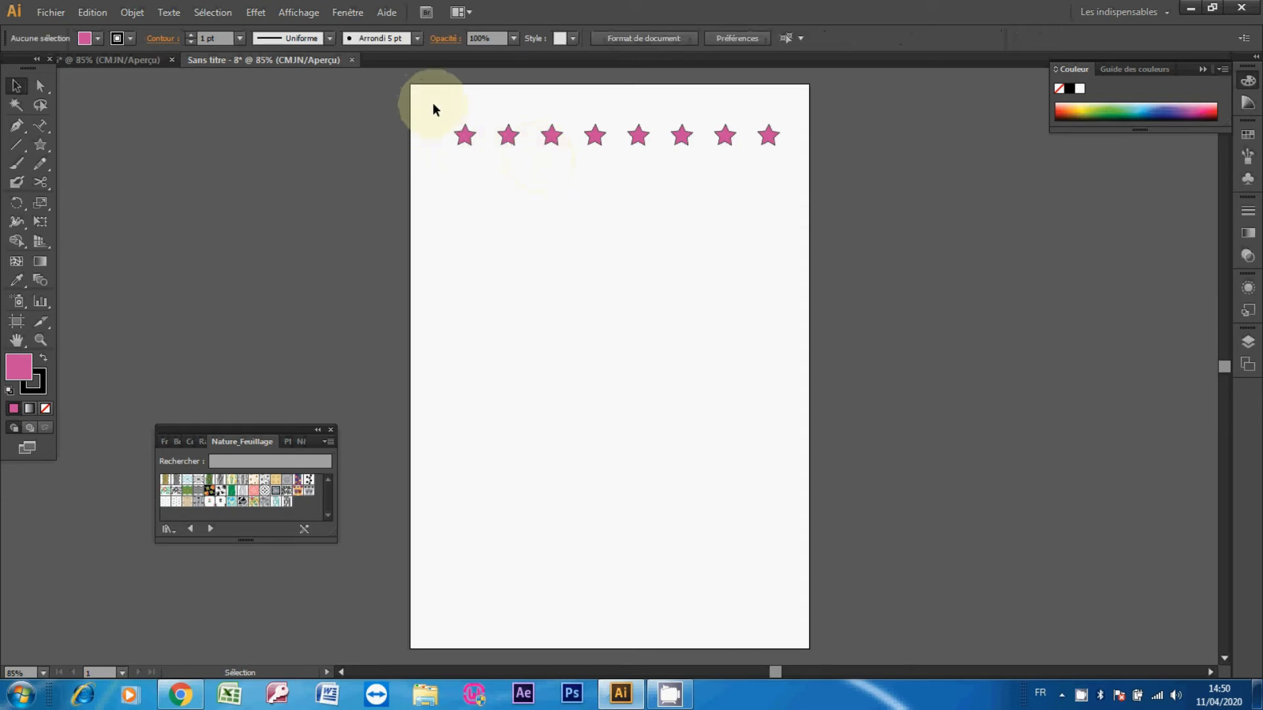
# Select the whole row of eight stars and place a duplicate of it directly below the original
pyautogui.moveTo(434, 111); pyautogui.dragTo(793, 165)
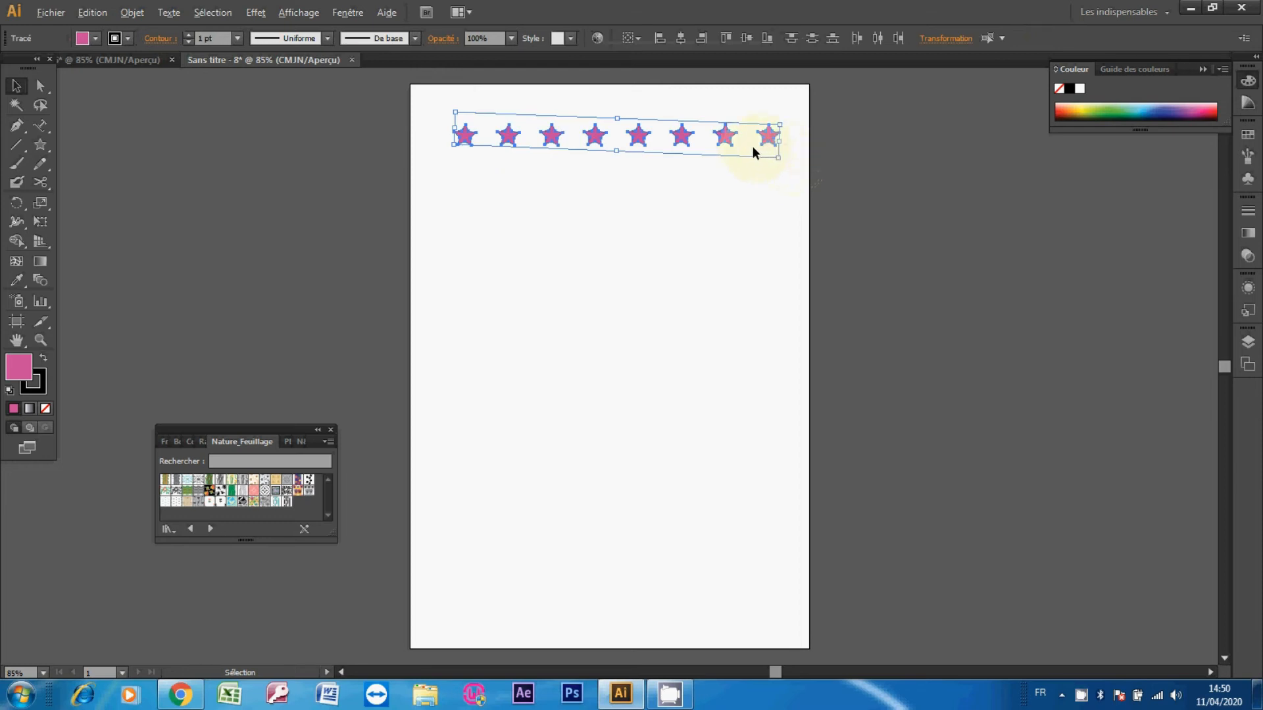
pyautogui.press('alt')
pyautogui.moveTo(727, 138); pyautogui.dragTo(730, 170)
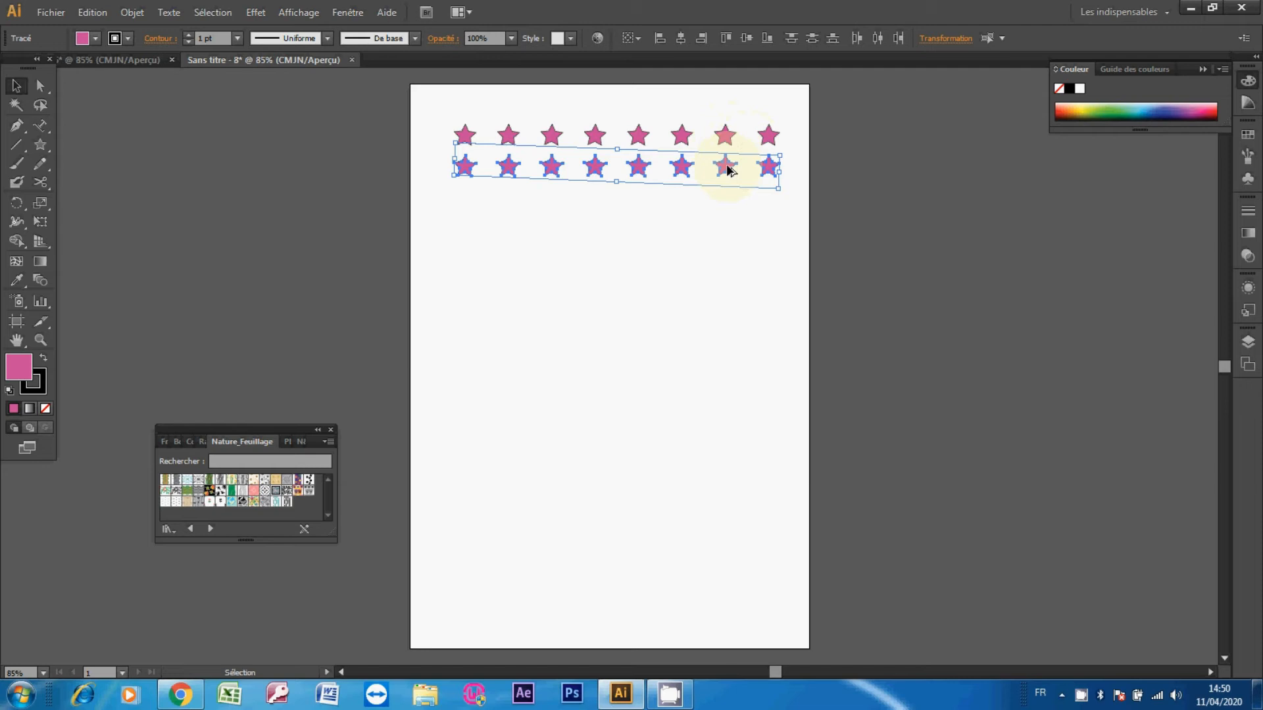
pyautogui.click(711, 212)
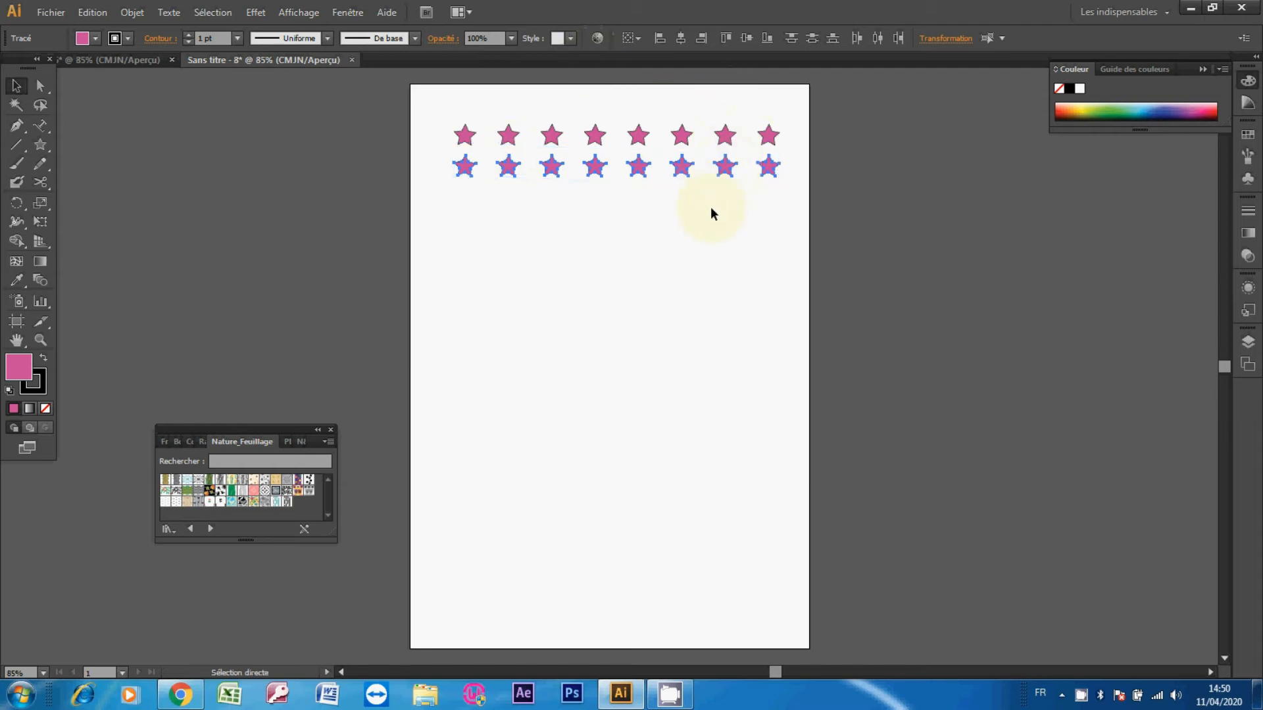
# Repeat the row duplication downward until there are eight rows of stars, and deselect
pyautogui.hotkey('ctrl', 'd')
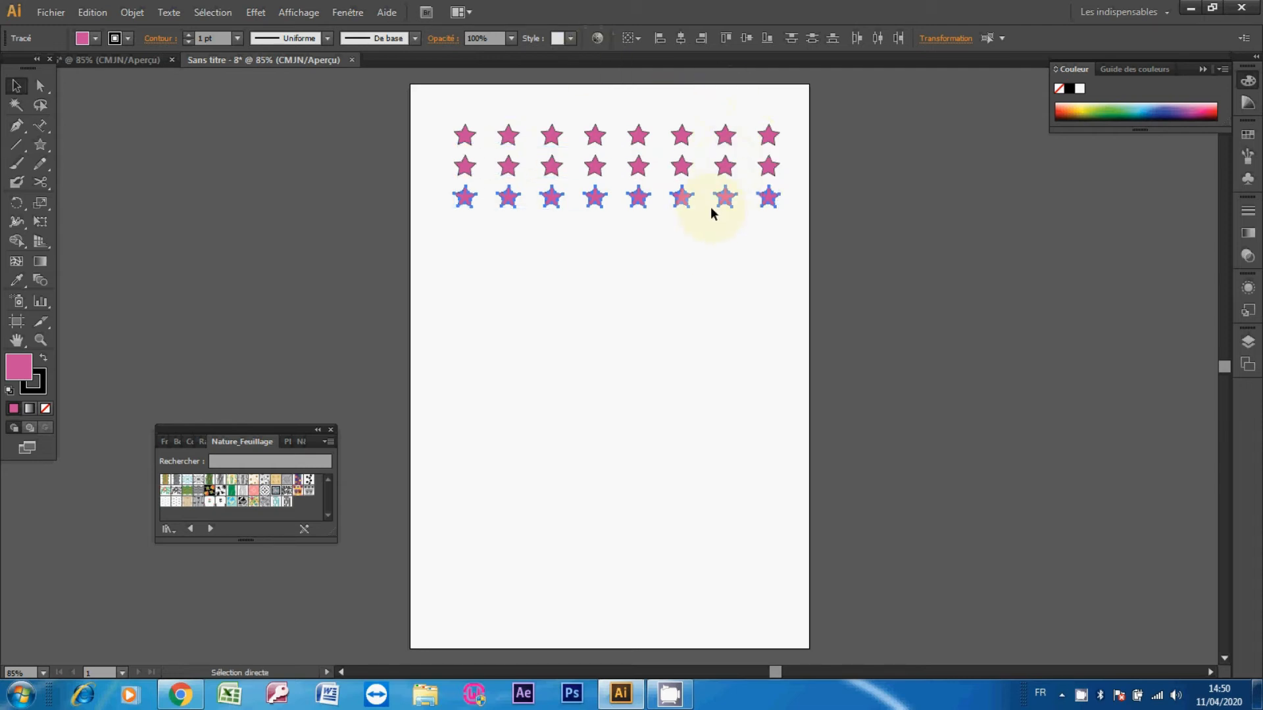
pyautogui.hotkey('ctrl', 'd')
pyautogui.hotkey('ctrl', 'd')
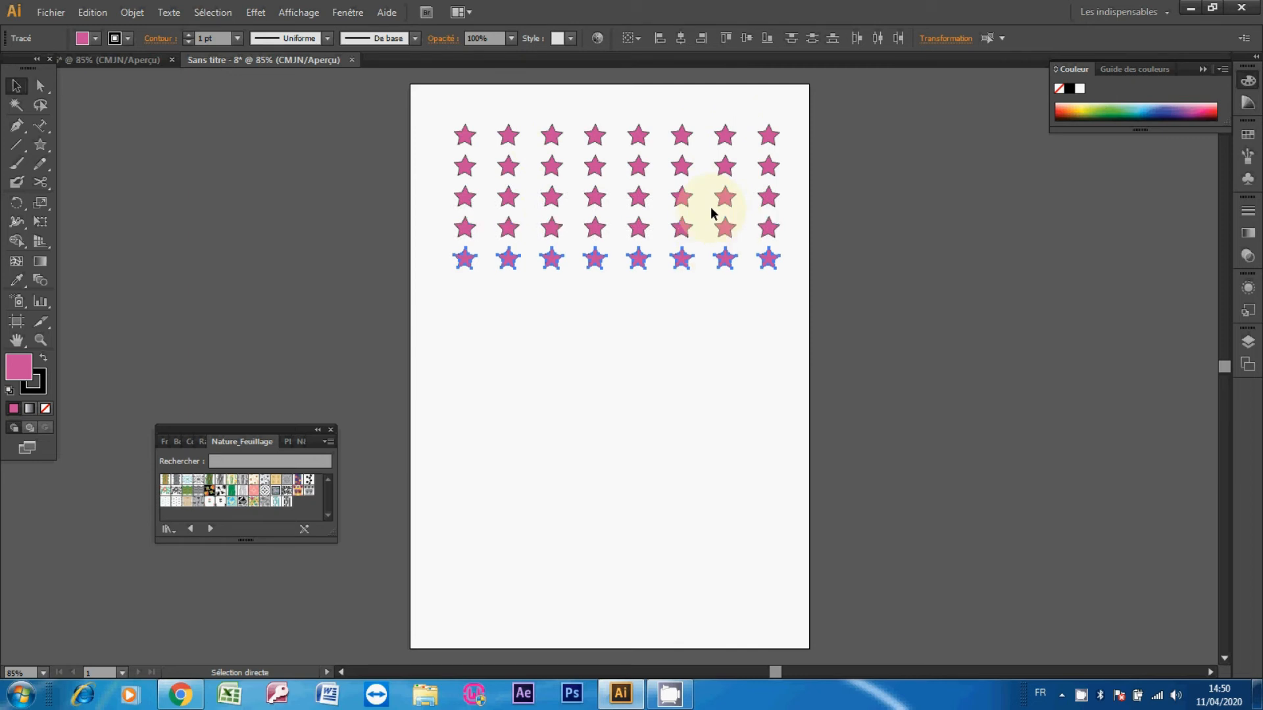
pyautogui.hotkey('ctrl', 'd')
pyautogui.hotkey('ctrl', 'd')
pyautogui.hotkey('ctrl', 'd')
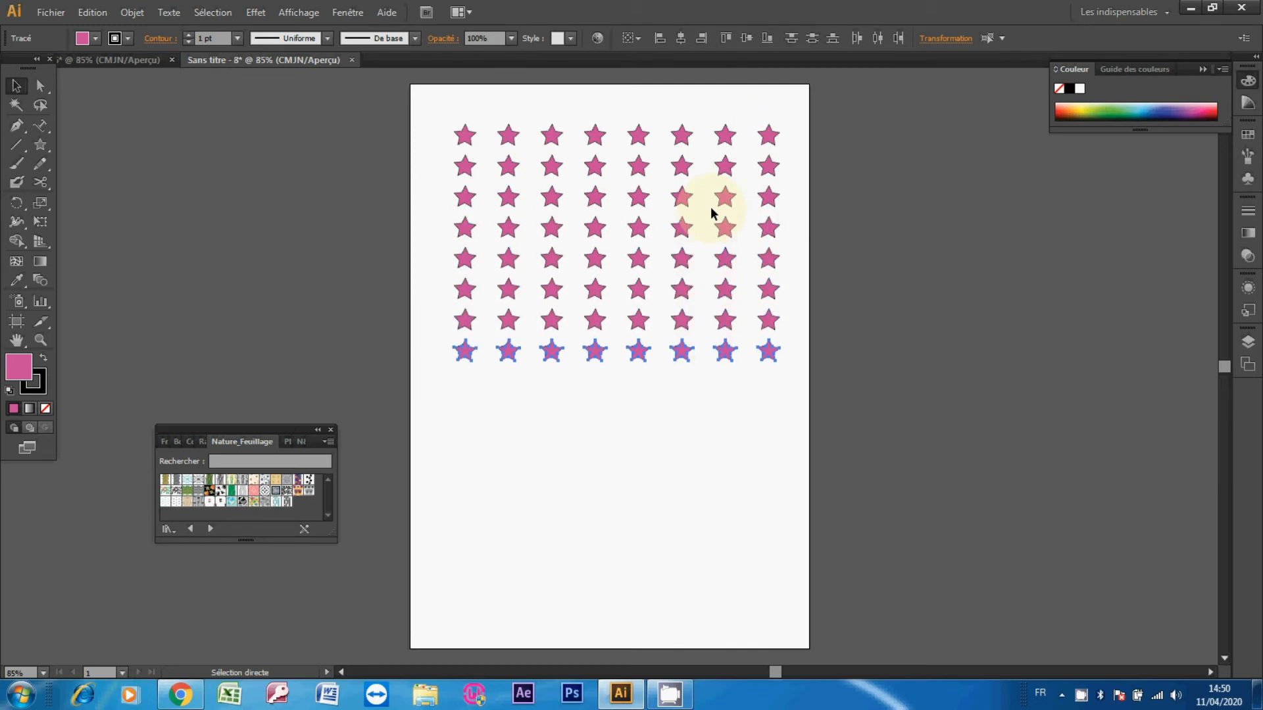
pyautogui.click(653, 132)
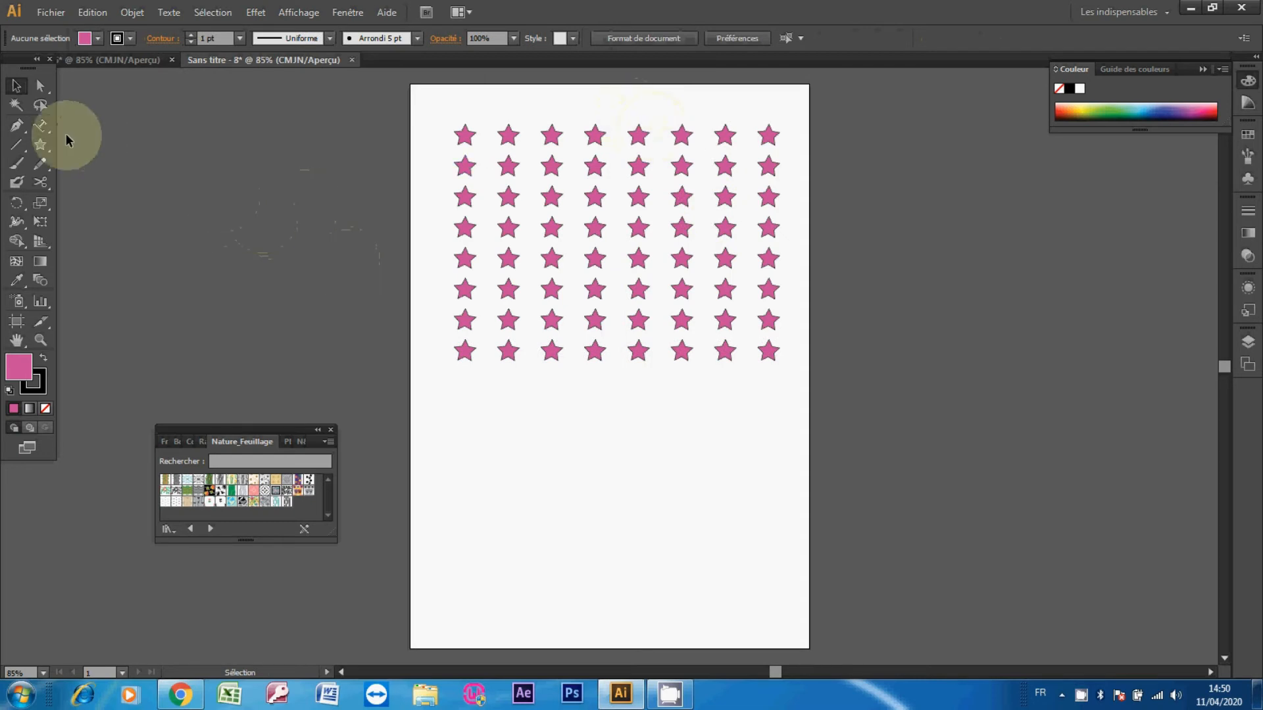
# Draw a rectangle about 18.76 by 14.19 cm over the whole star grid, filled with blue 0B61F9
pyautogui.moveTo(47, 145); pyautogui.dragTo(79, 144)
pyautogui.doubleClick(19, 368)
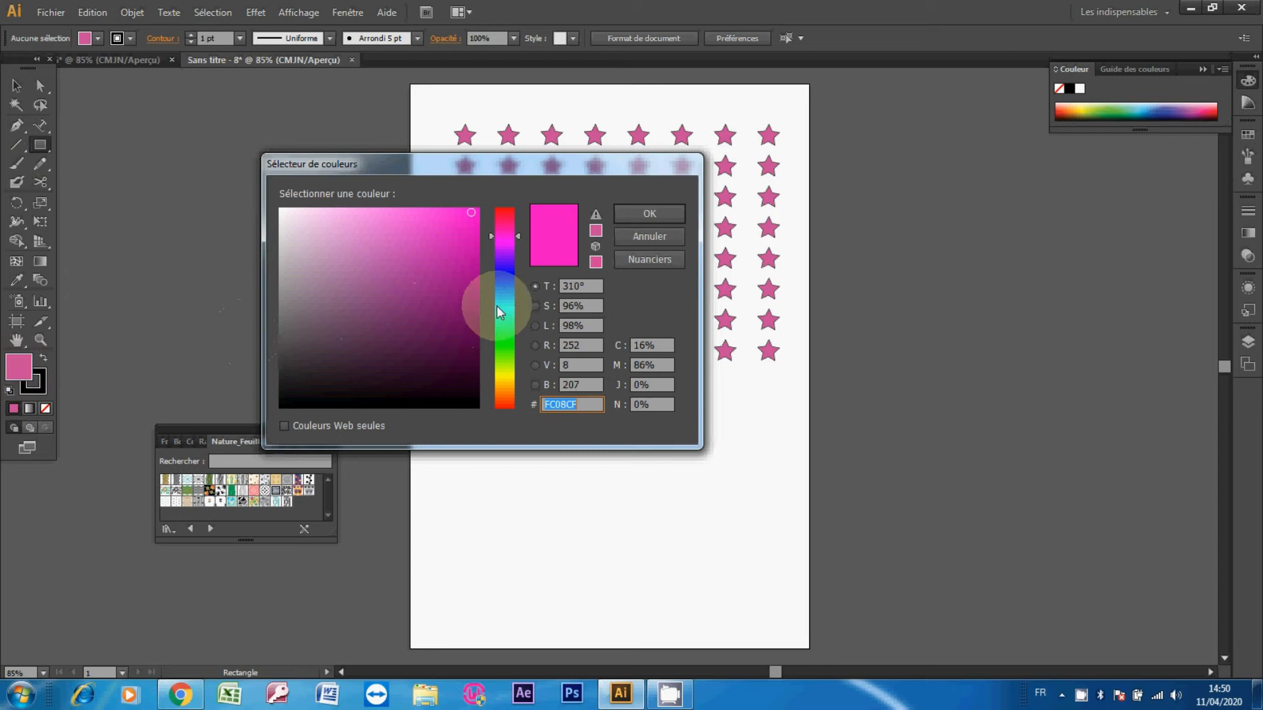
pyautogui.click(505, 287)
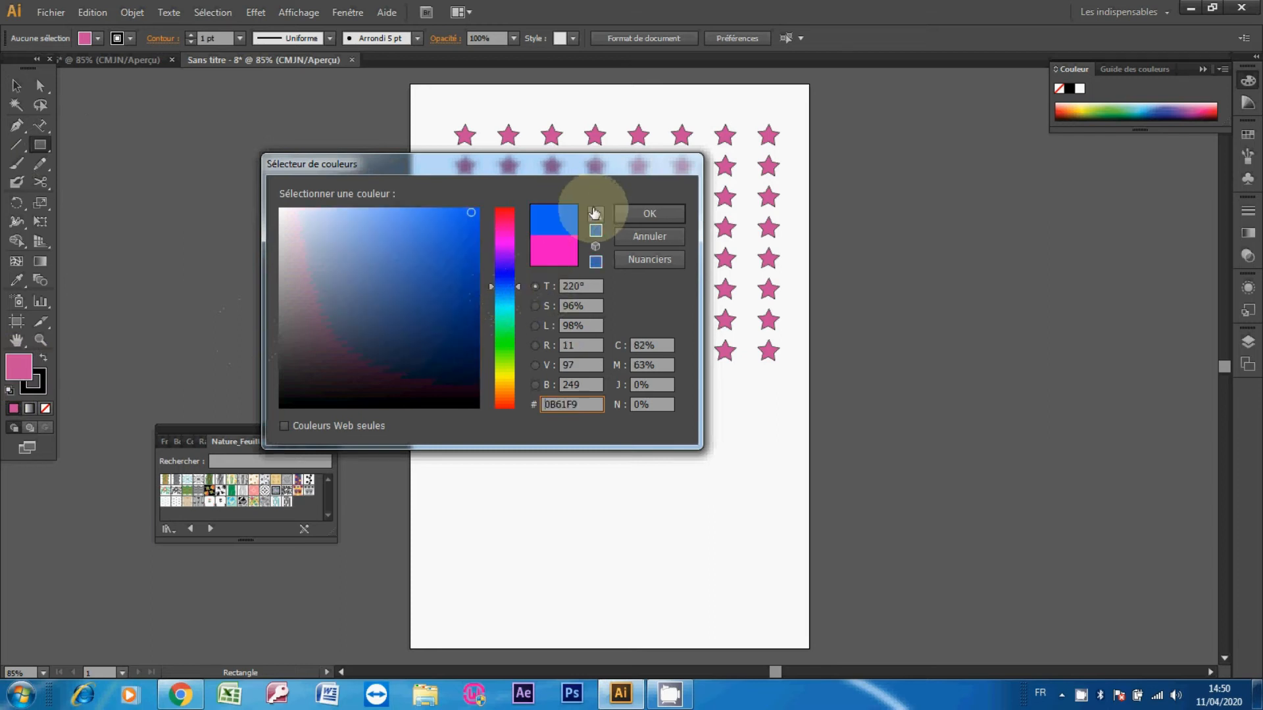
pyautogui.click(637, 213)
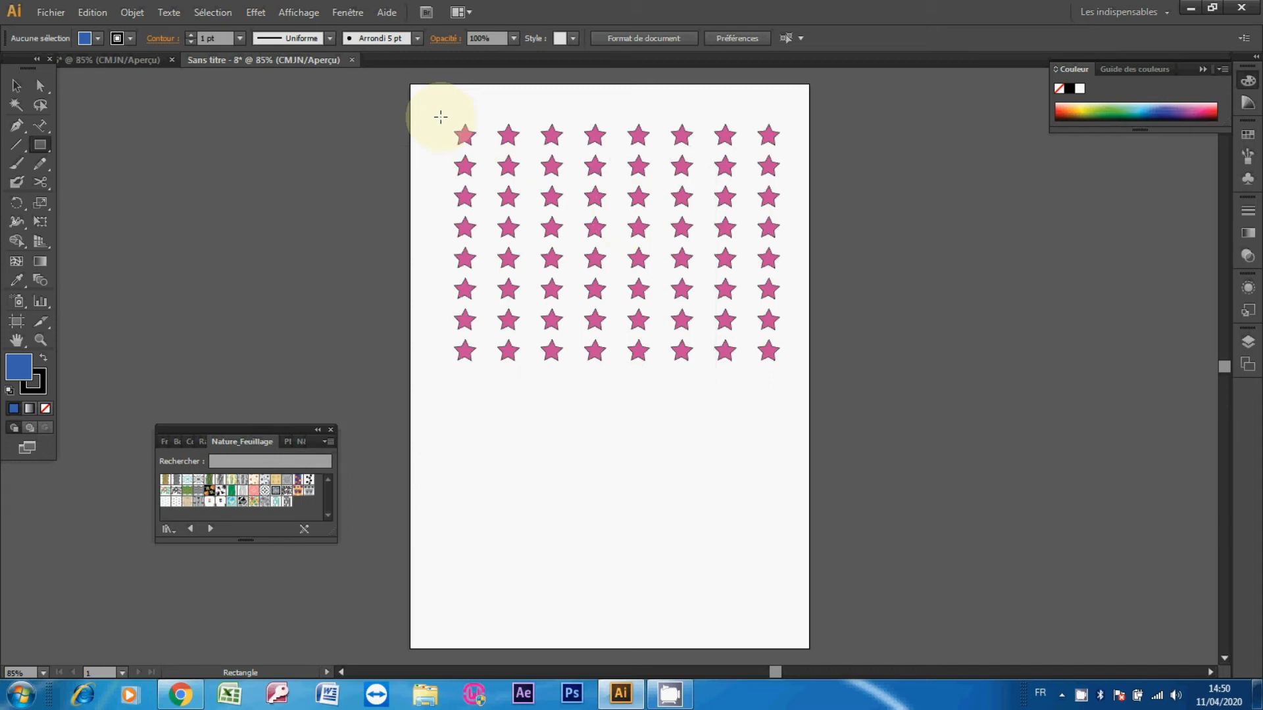
pyautogui.moveTo(441, 116); pyautogui.dragTo(797, 387)
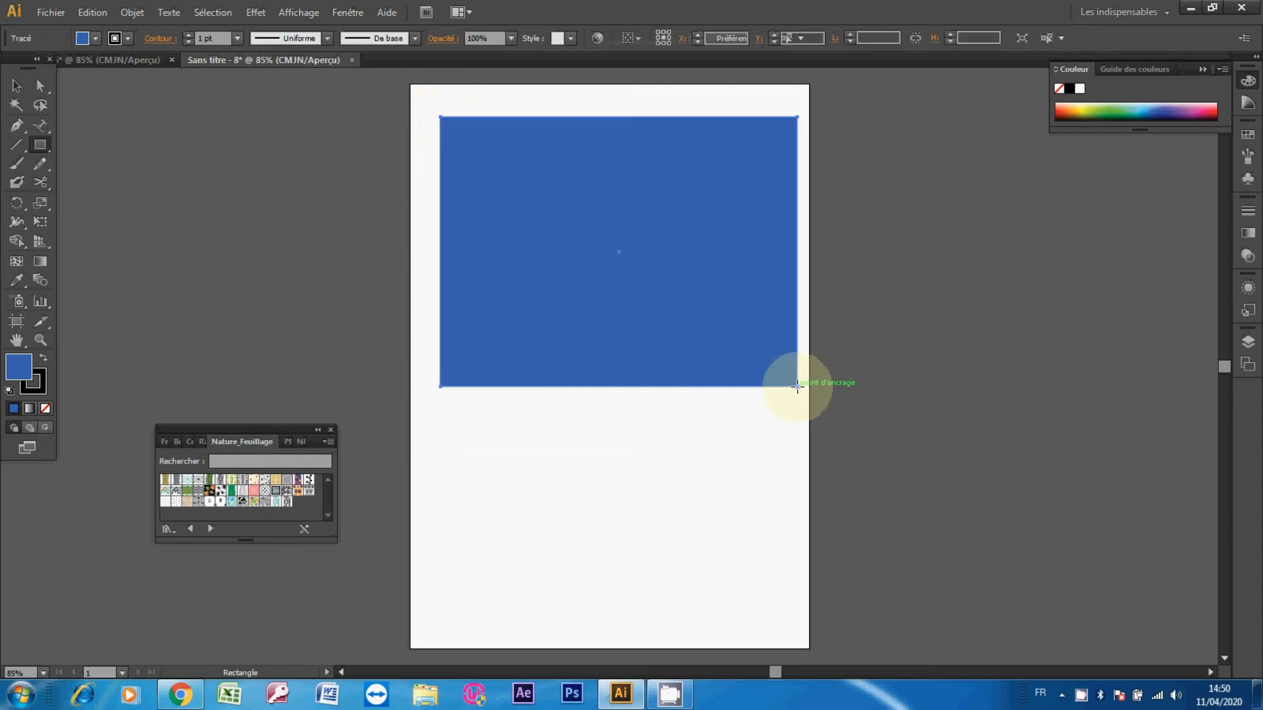
pyautogui.click(16, 86)
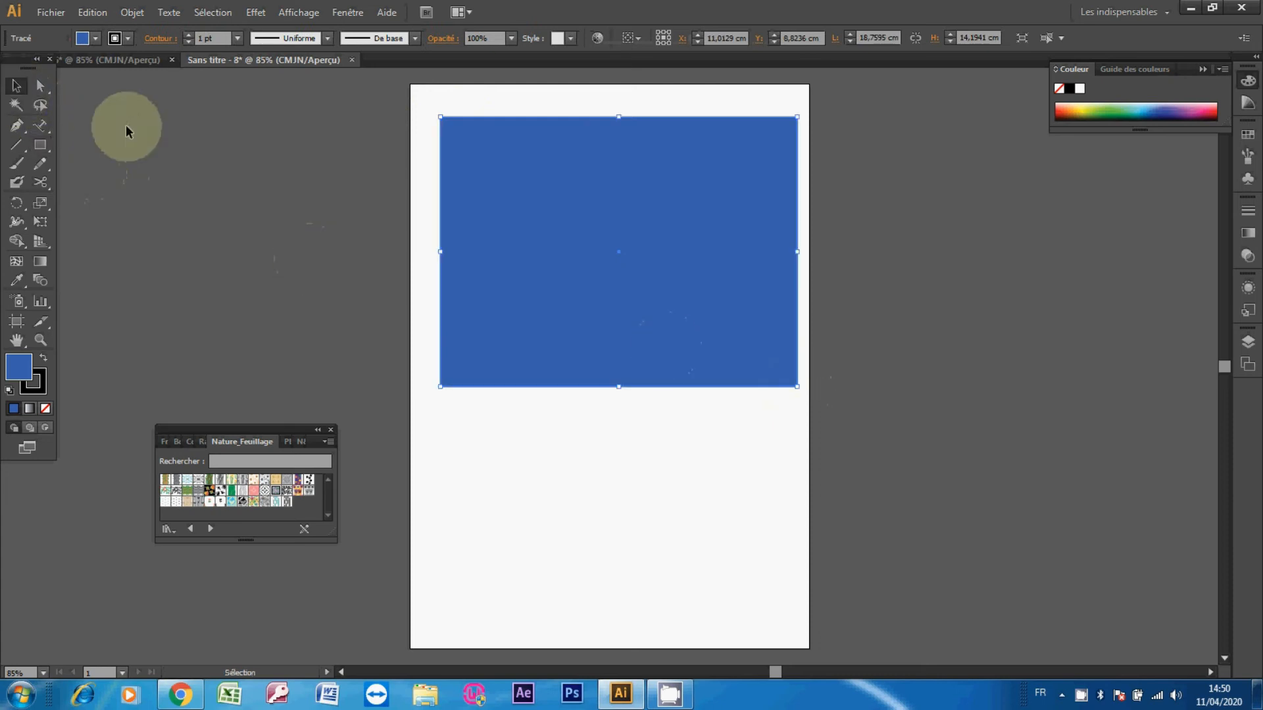
# Send the blue rectangle to the back, behind all the stars, and deselect it
pyautogui.rightClick(579, 291)
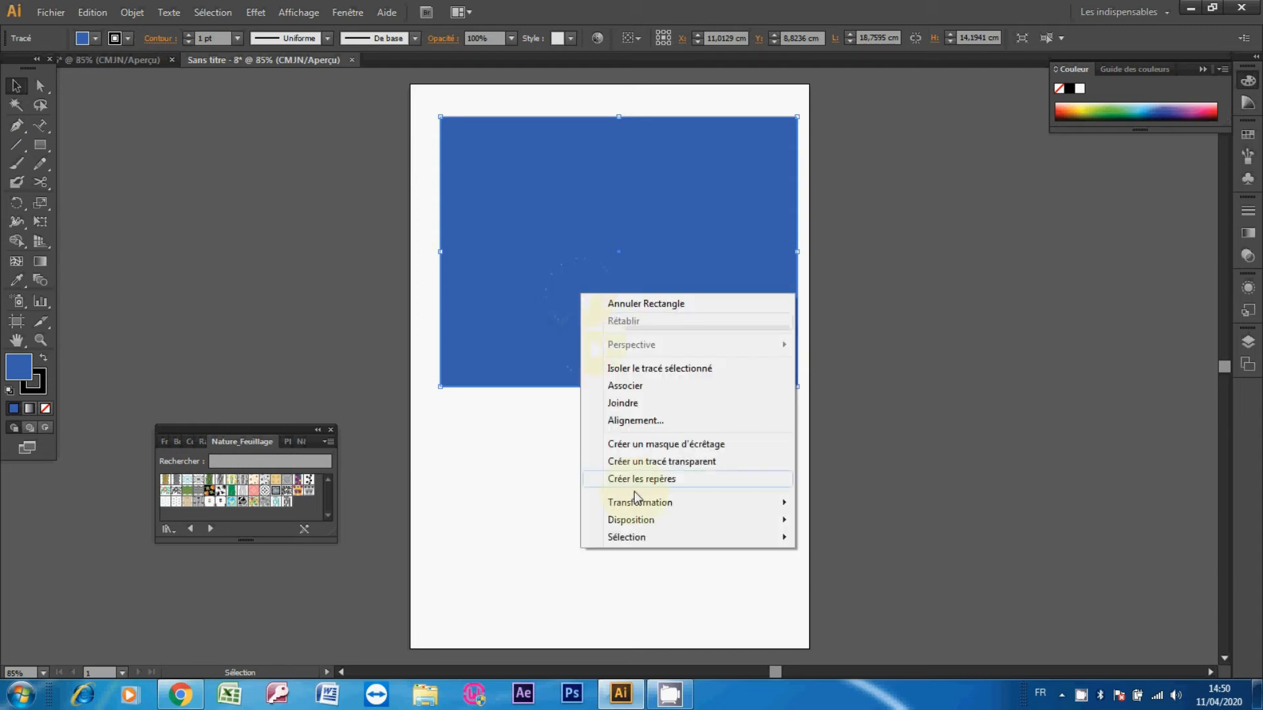
pyautogui.moveTo(637, 520)
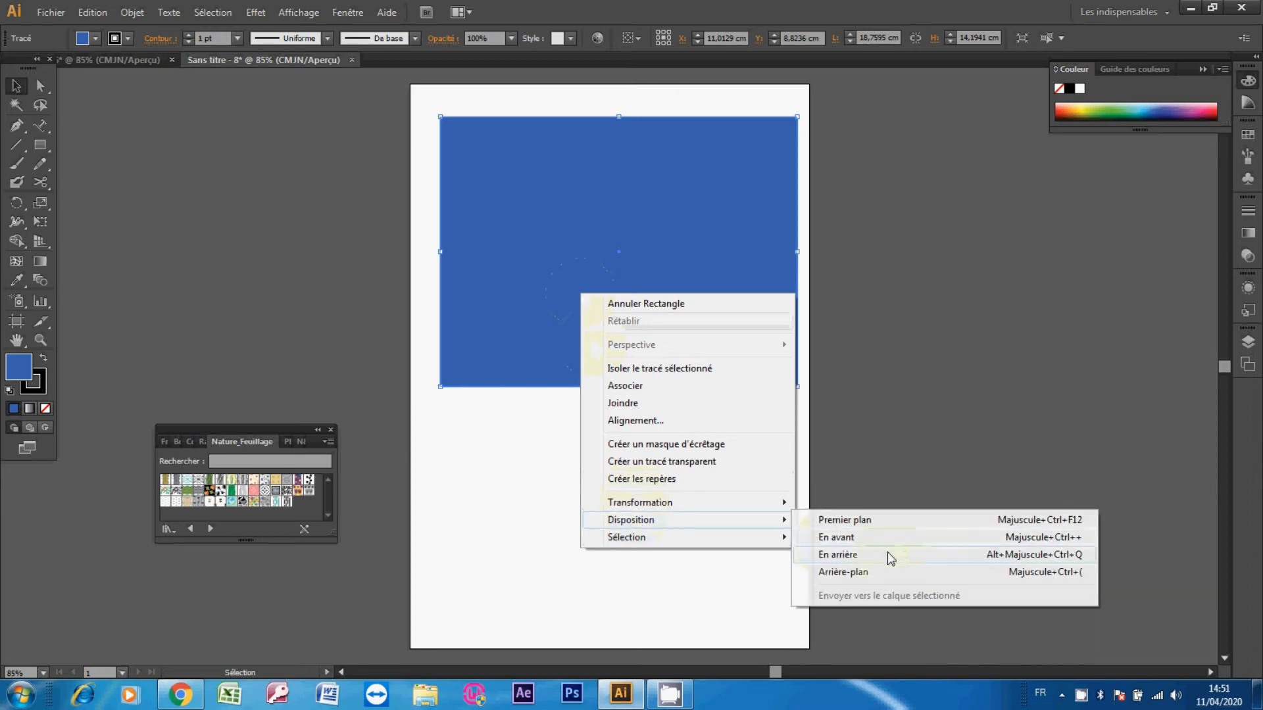
pyautogui.click(1107, 558)
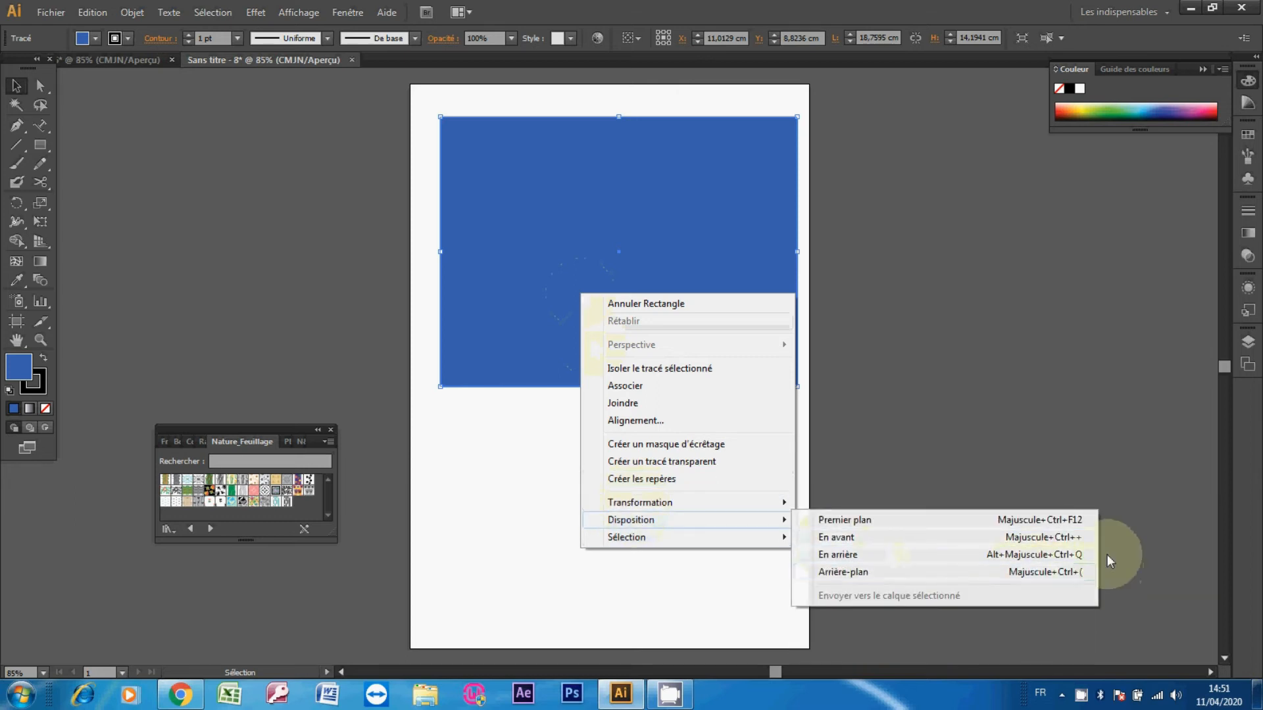
pyautogui.click(944, 575)
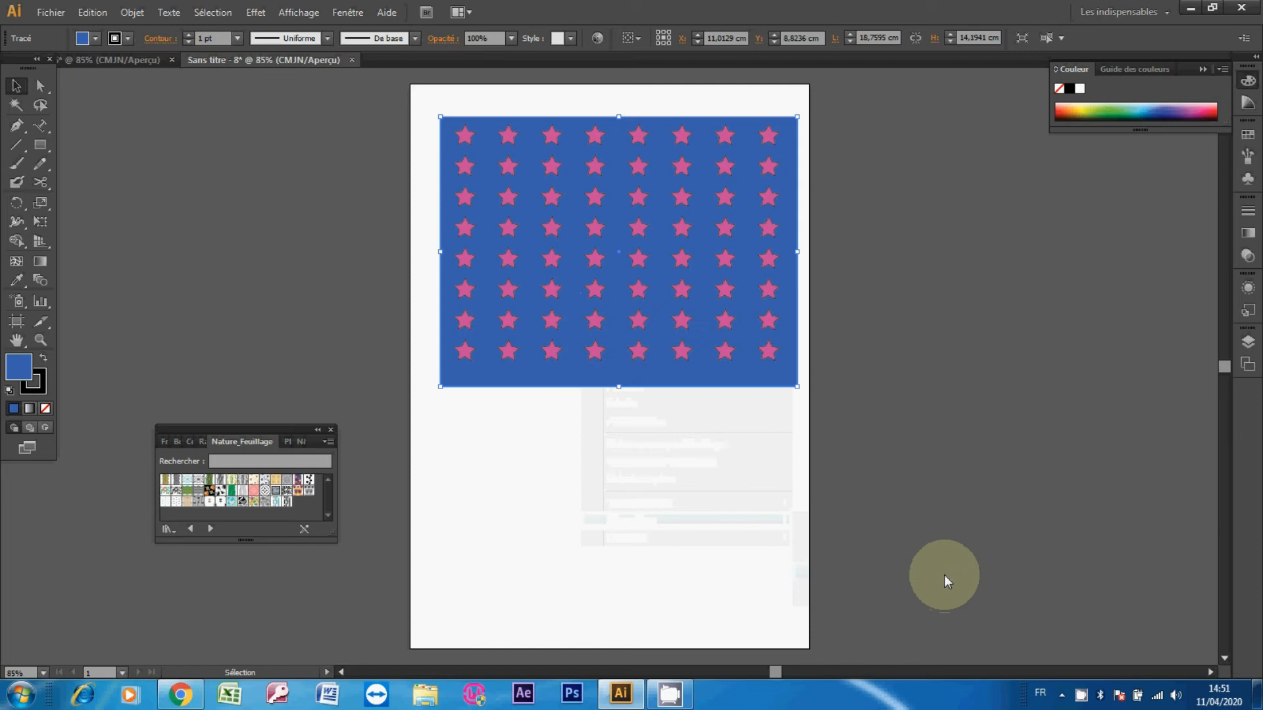
pyautogui.click(602, 463)
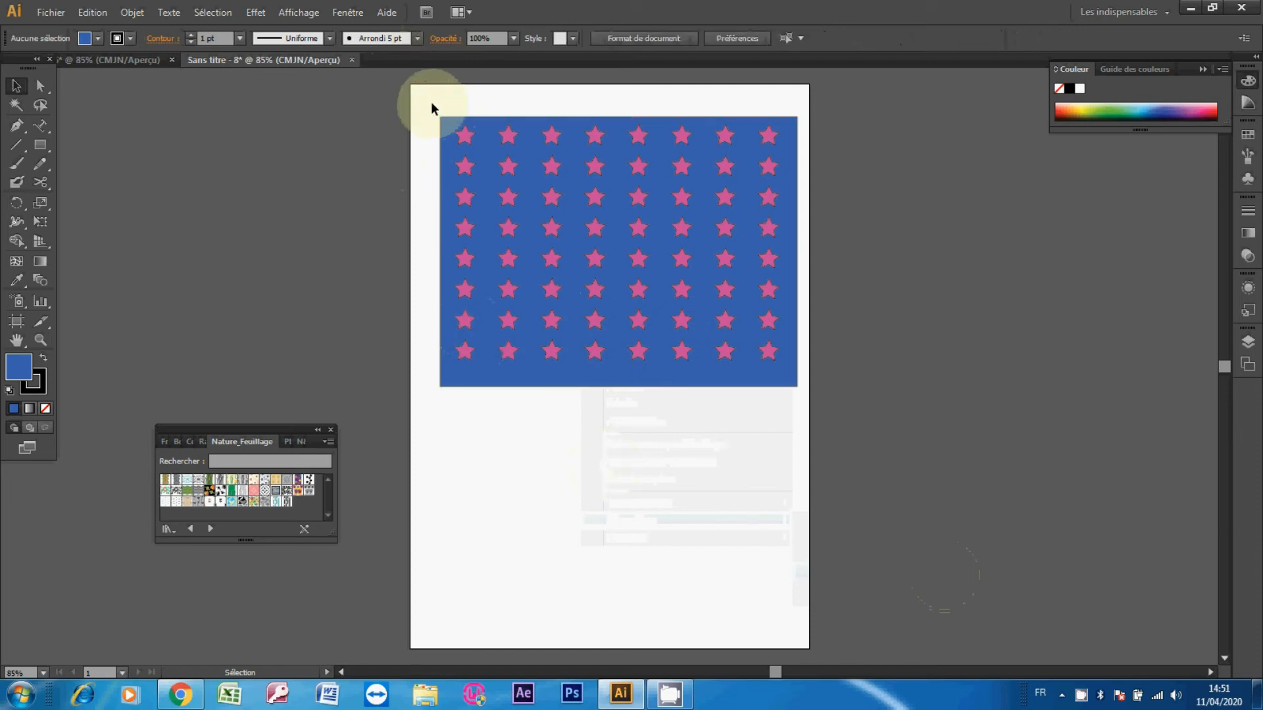
# Select the rectangle with all the stars and add the artwork to the document's swatches as a new pattern
pyautogui.moveTo(432, 104); pyautogui.dragTo(809, 404)
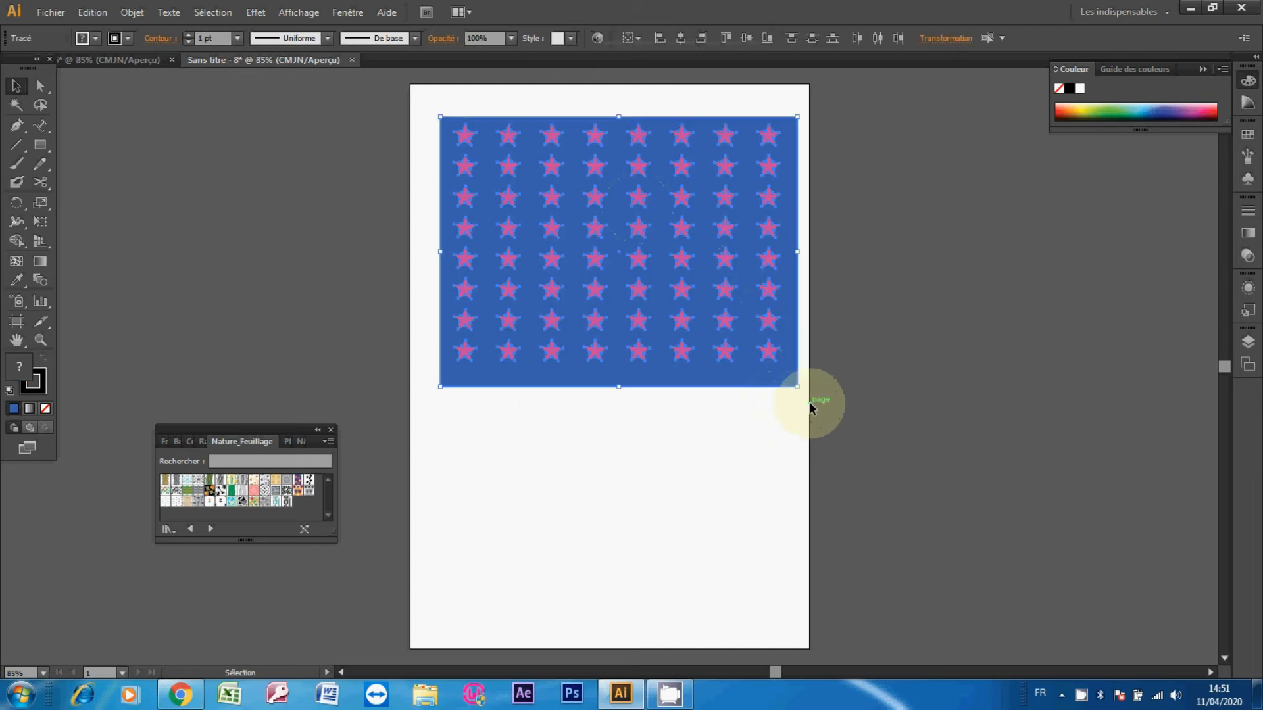
pyautogui.click(338, 12)
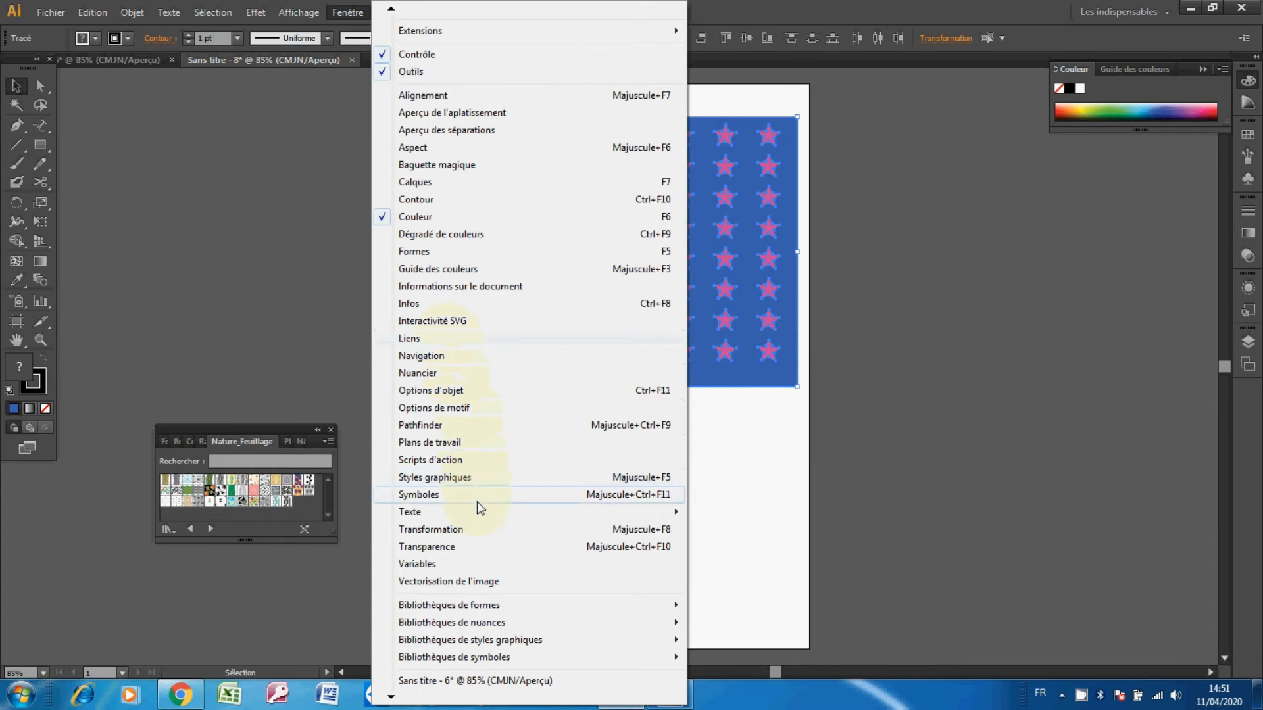
pyautogui.click(469, 375)
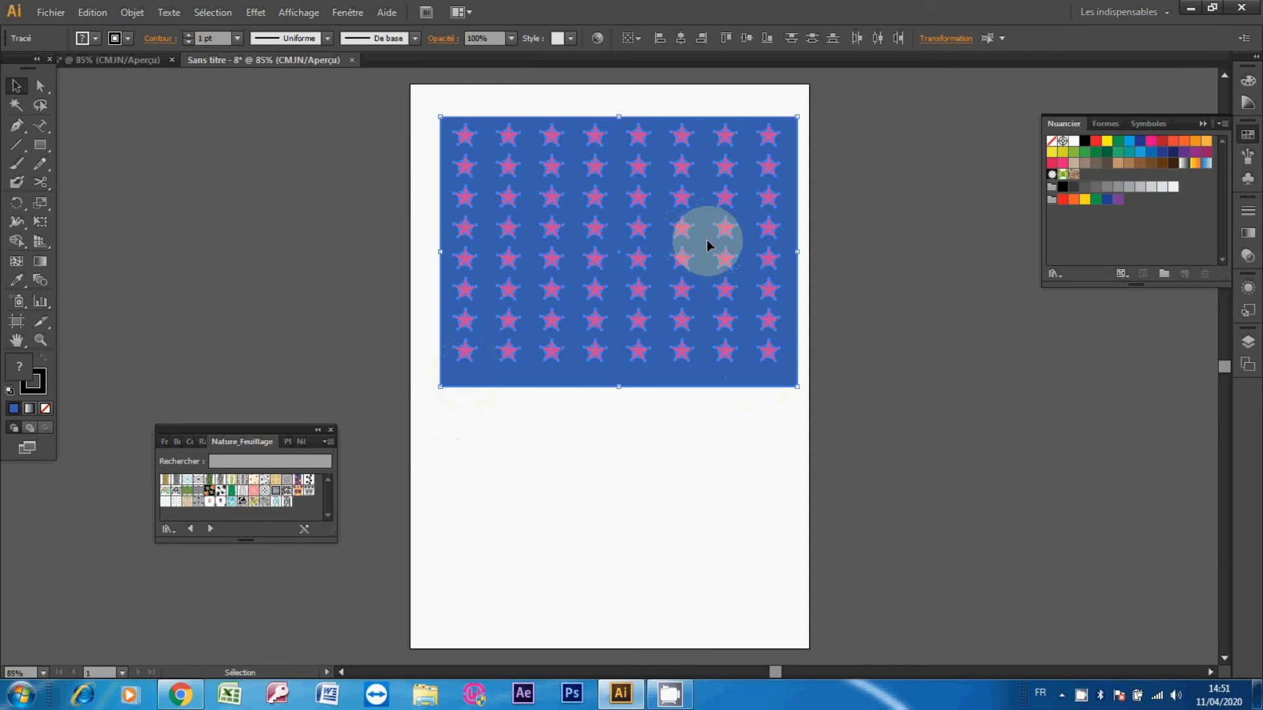
pyautogui.moveTo(707, 245); pyautogui.dragTo(1067, 209)
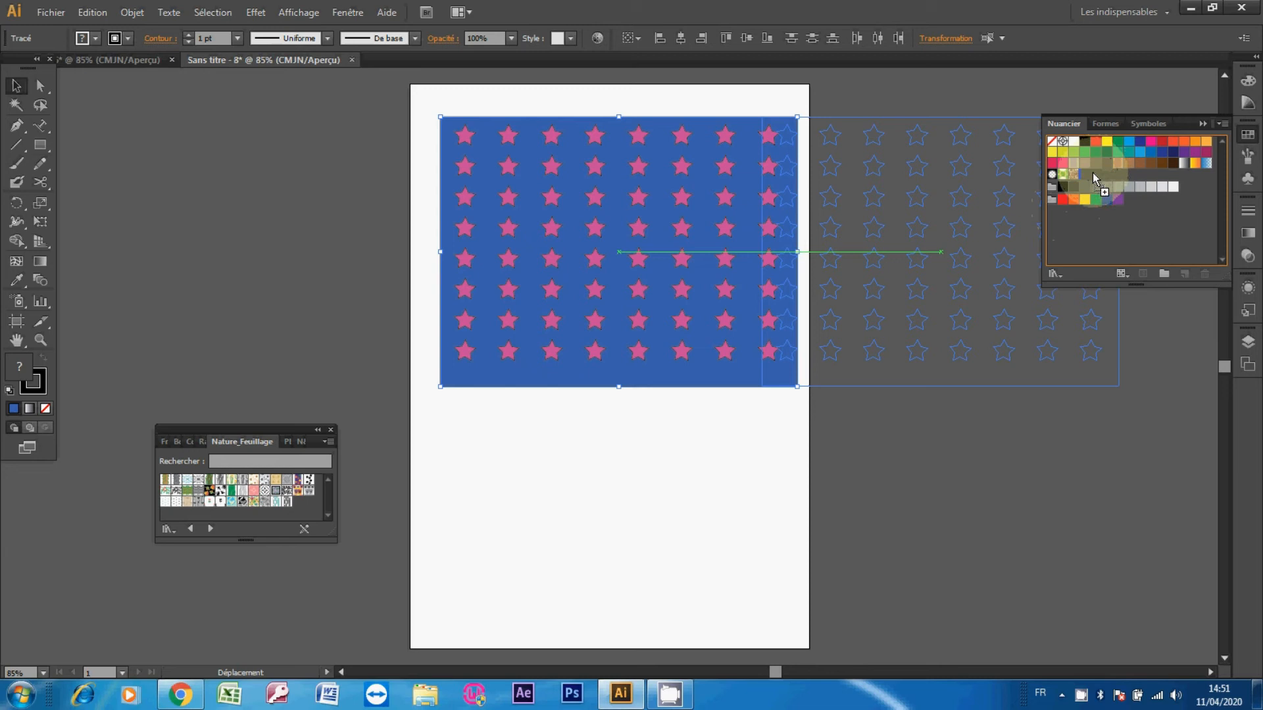
pyautogui.moveTo(1092, 172); pyautogui.dragTo(1093, 176)
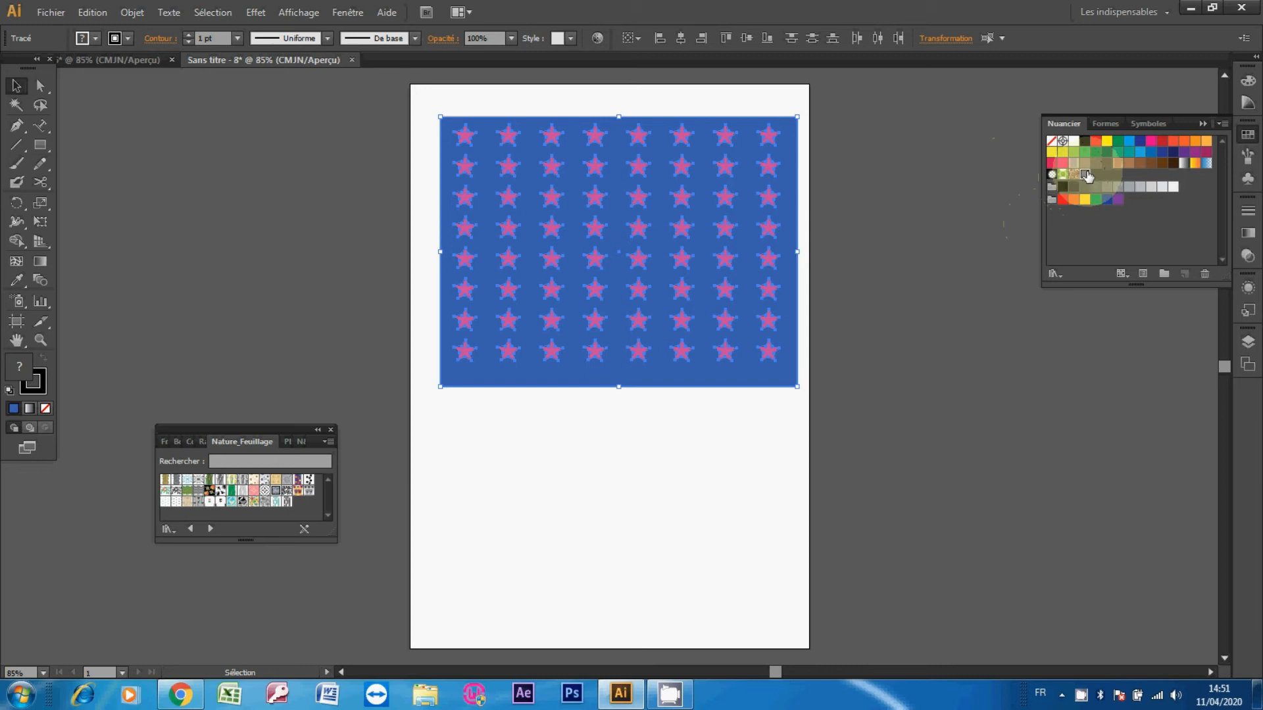
# Open the new star pattern swatch for editing, rename it M1, and close the pattern options
pyautogui.click(1085, 175)
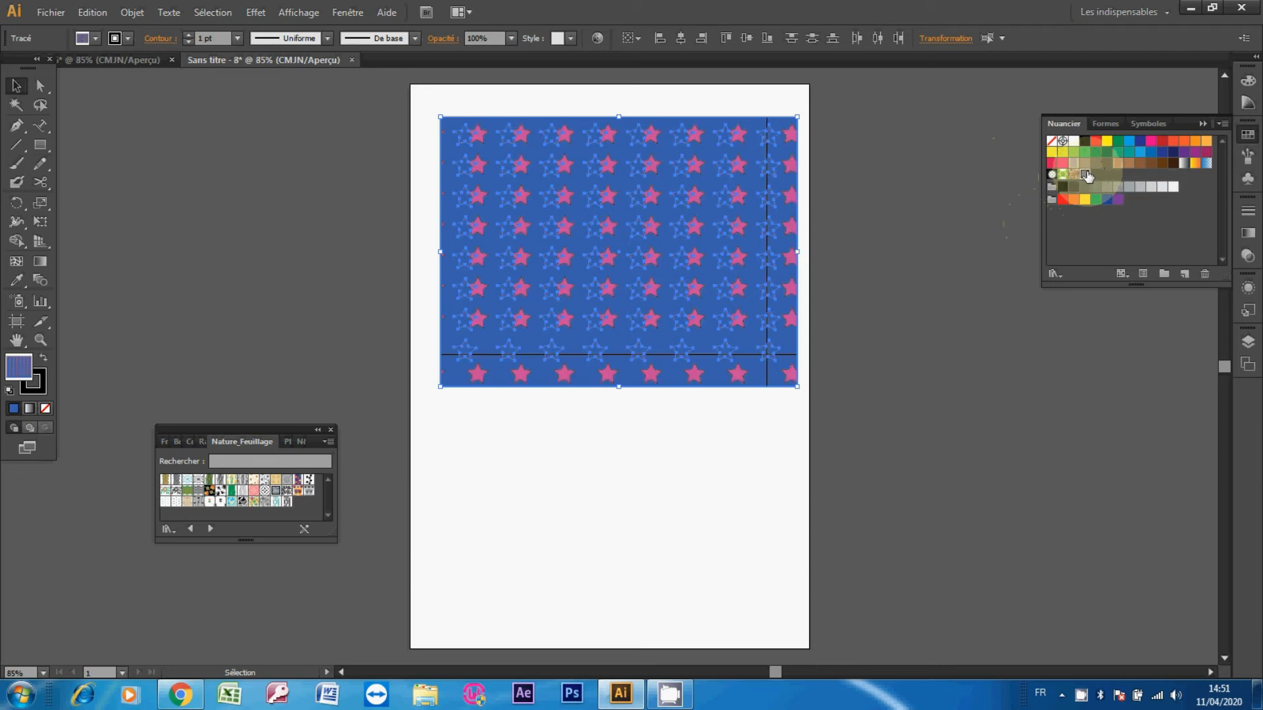
pyautogui.click(1144, 274)
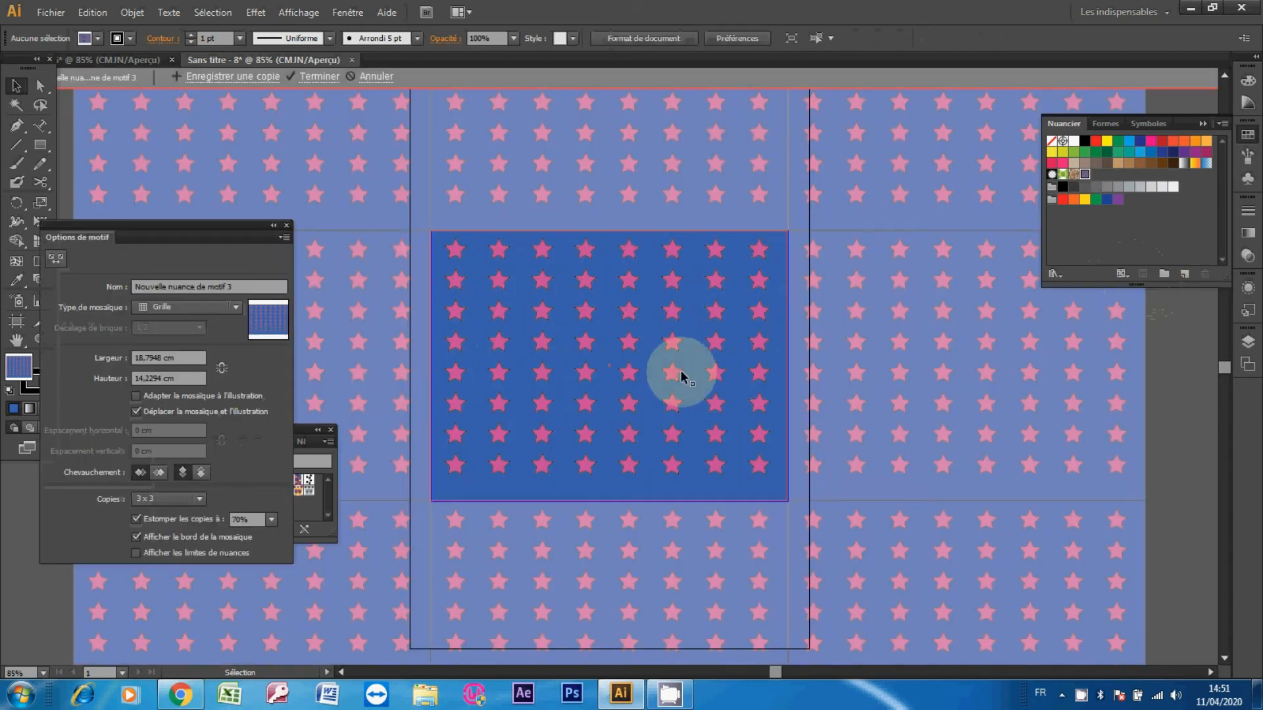
pyautogui.click(257, 284)
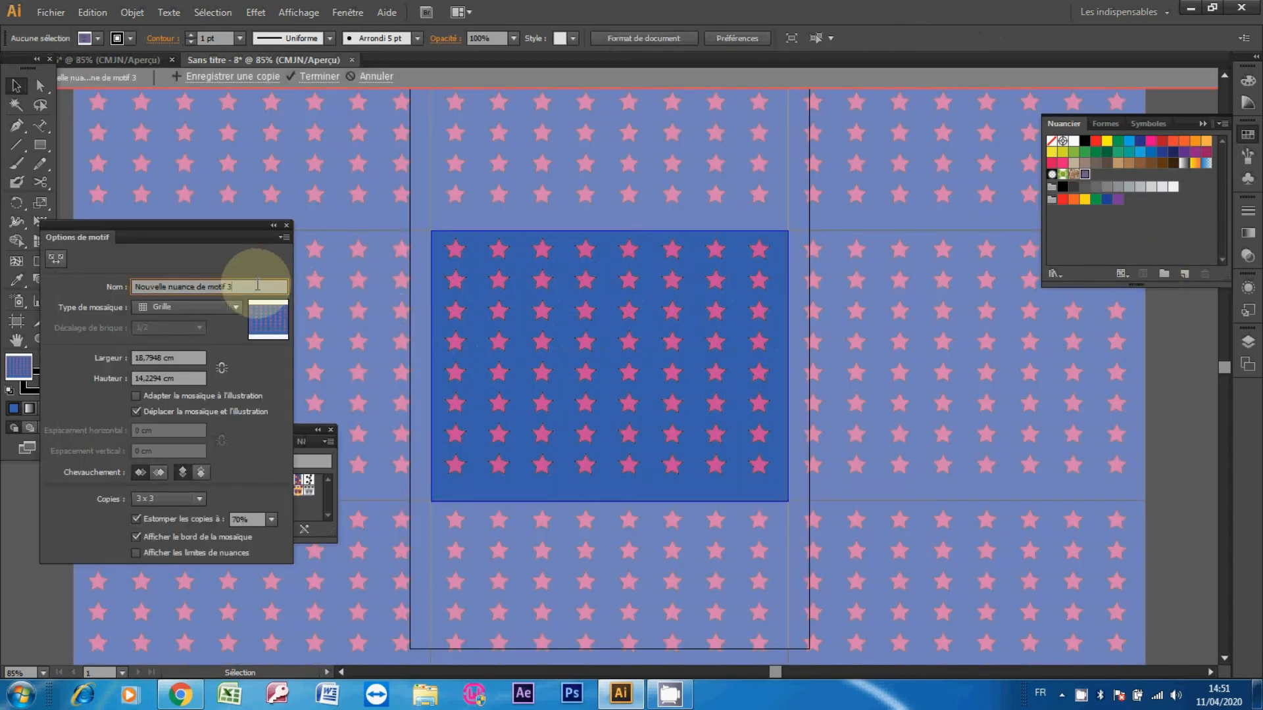
pyautogui.press('BackSpace')
pyautogui.press('BackSpace')
pyautogui.press('BackSpace')
pyautogui.press('BackSpace')
pyautogui.press('BackSpace')
pyautogui.press('BackSpace')
pyautogui.press('BackSpace')
pyautogui.press('BackSpace')
pyautogui.press('BackSpace')
pyautogui.press('BackSpace')
pyautogui.press('BackSpace')
pyautogui.press('BackSpace')
pyautogui.press('BackSpace')
pyautogui.press('BackSpace')
pyautogui.press('BackSpace')
pyautogui.press('BackSpace')
pyautogui.press('BackSpace')
pyautogui.press('BackSpace')
pyautogui.press('BackSpace')
pyautogui.press('BackSpace')
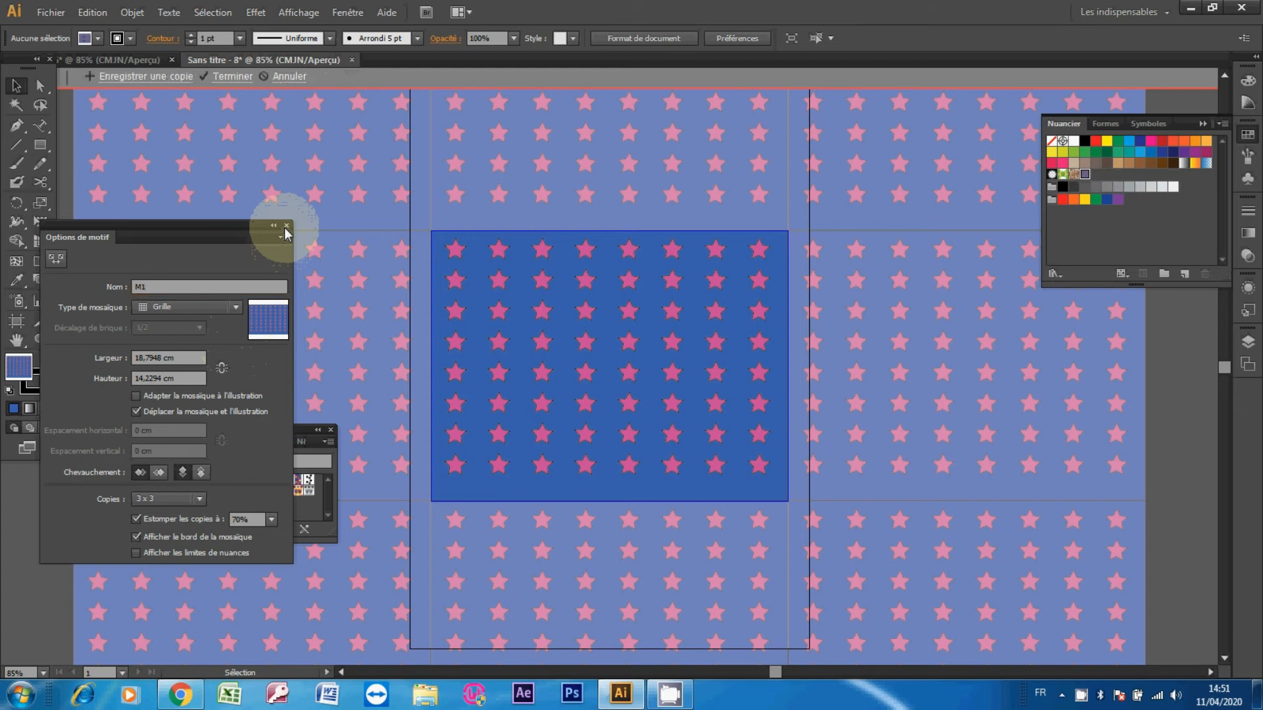
pyautogui.click(286, 225)
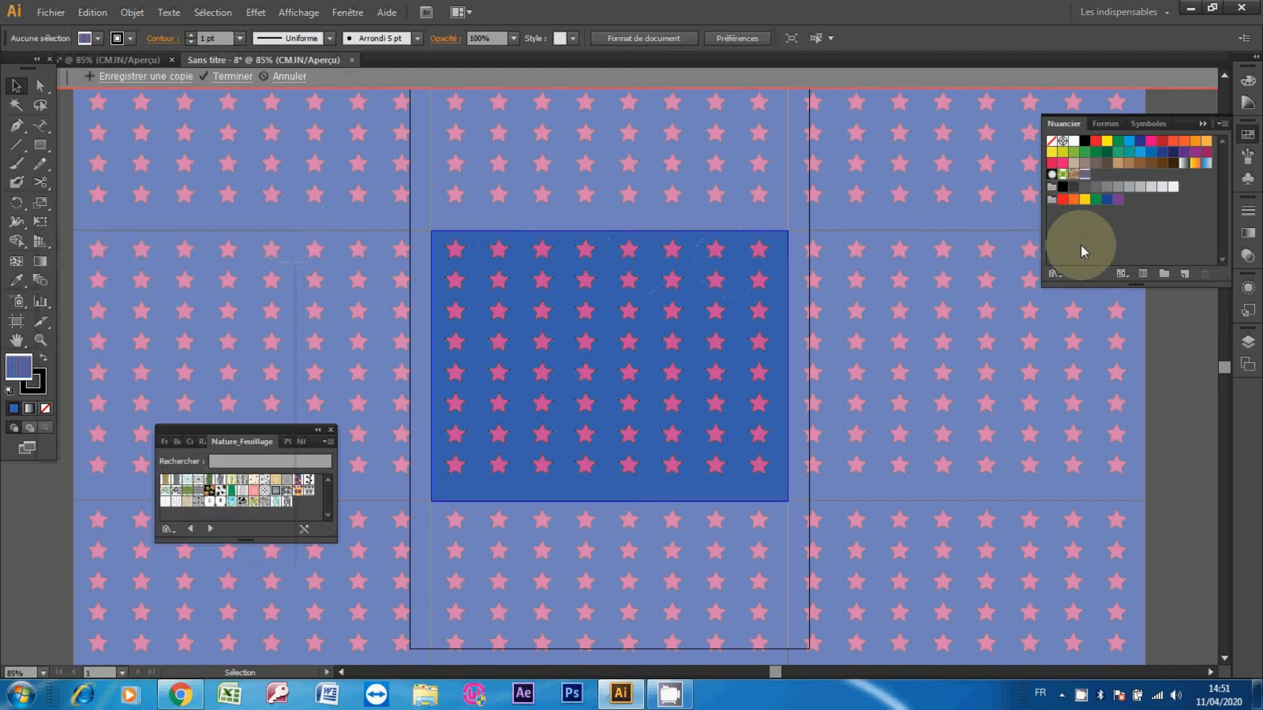
# Start saving the document's swatches as a swatch library file named MOTIF ETOILE
pyautogui.click(1055, 275)
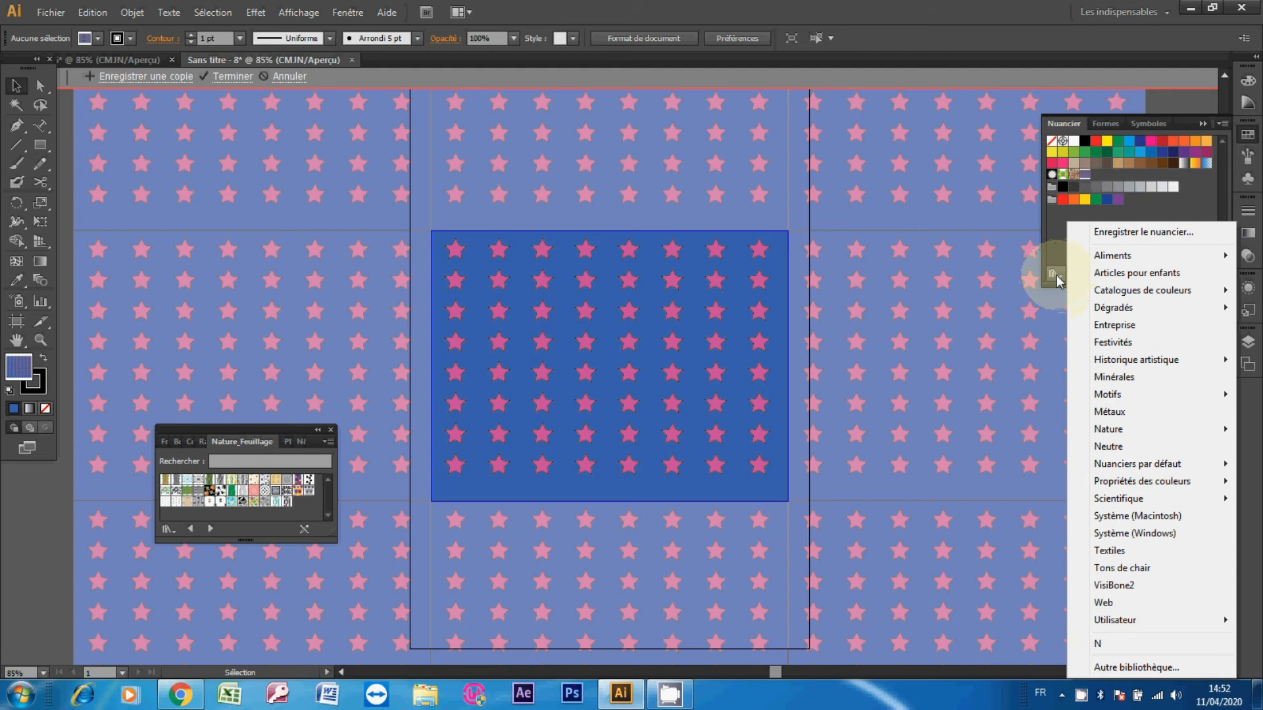
pyautogui.click(1115, 232)
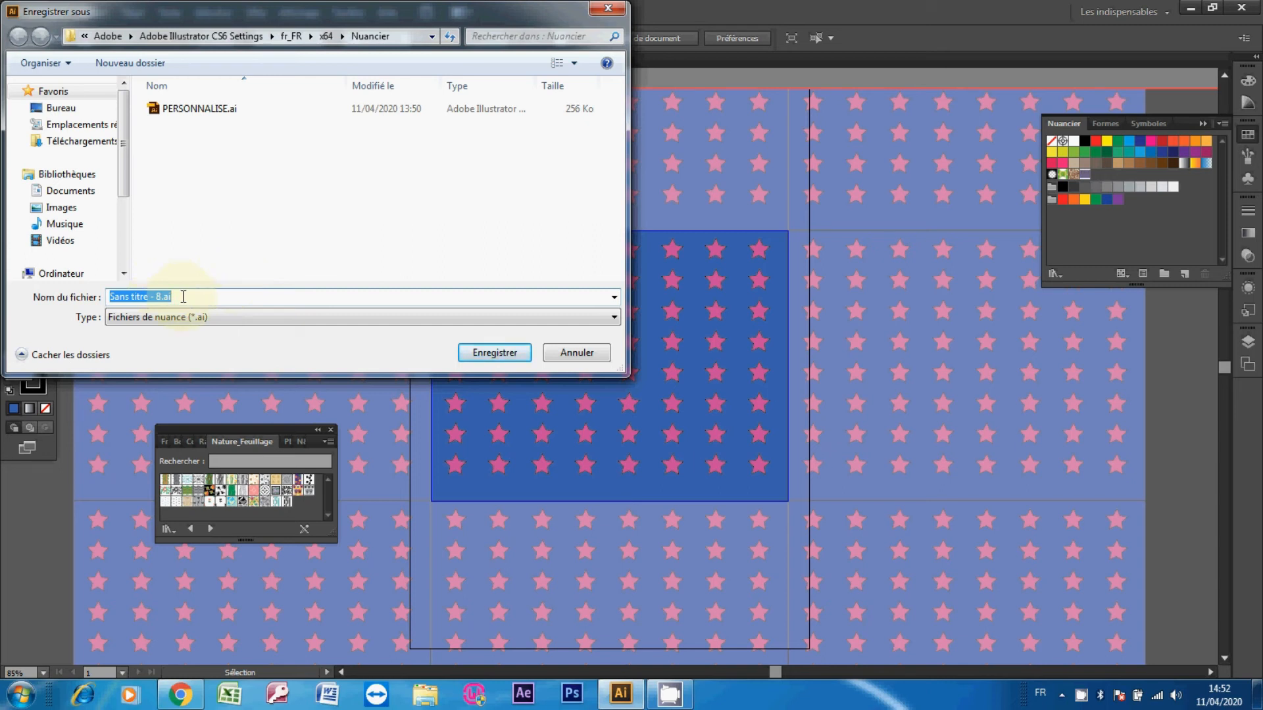
pyautogui.write('MOTO')
pyautogui.press('BackSpace')
pyautogui.press('BackSpace')
pyautogui.write('IF ETOILE')
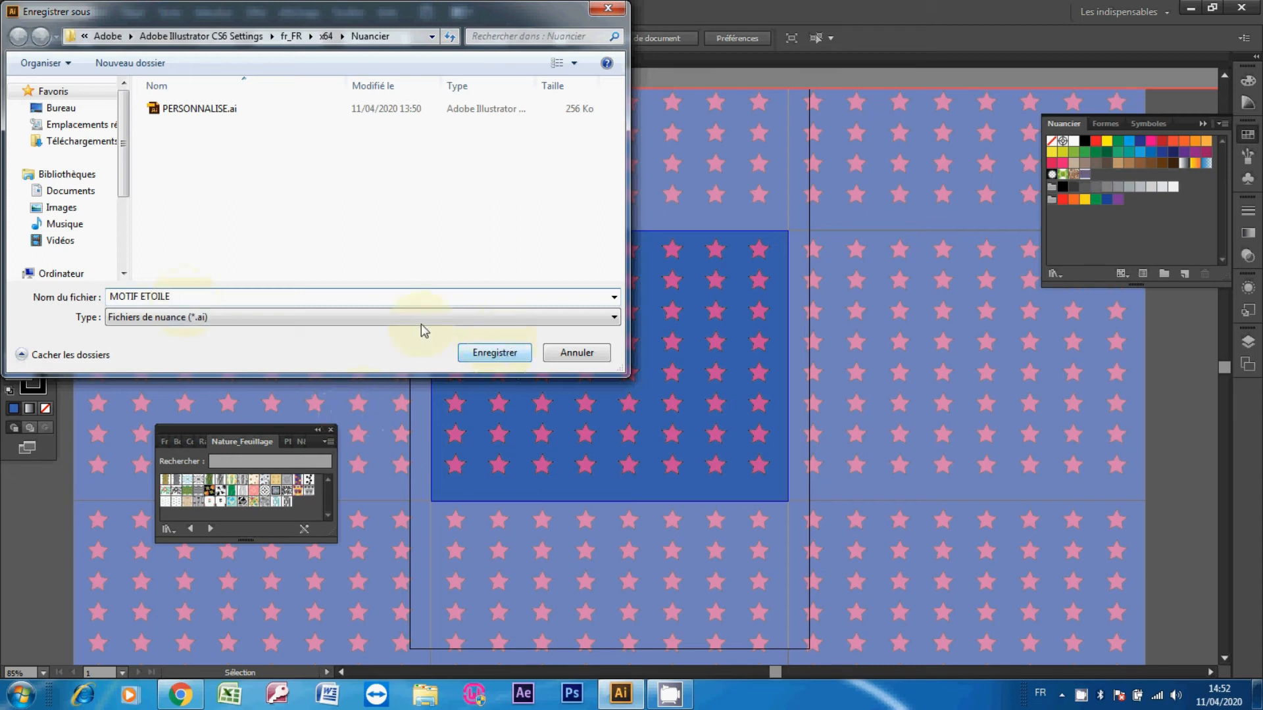
# Create a folder named MOTIF ILL on the desktop (Bureau) and save the swatch library in it
pyautogui.click(66, 114)
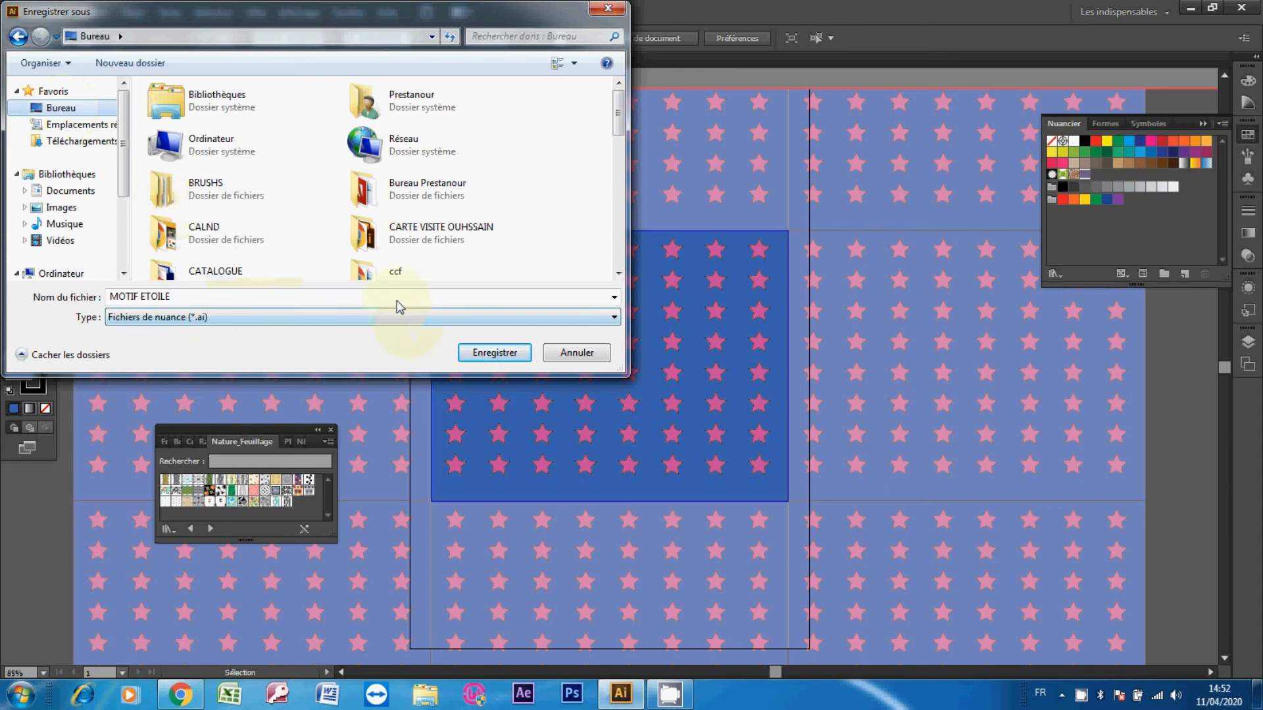
pyautogui.click(131, 63)
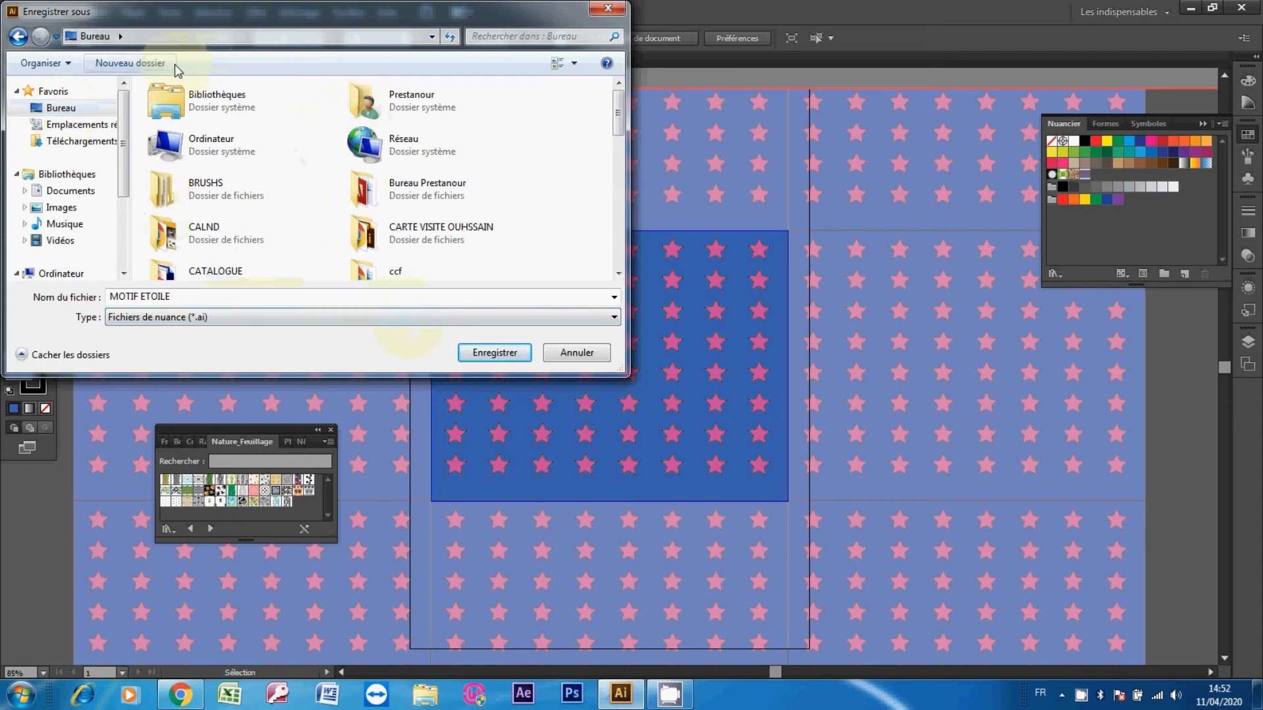
pyautogui.write('MOTIF')
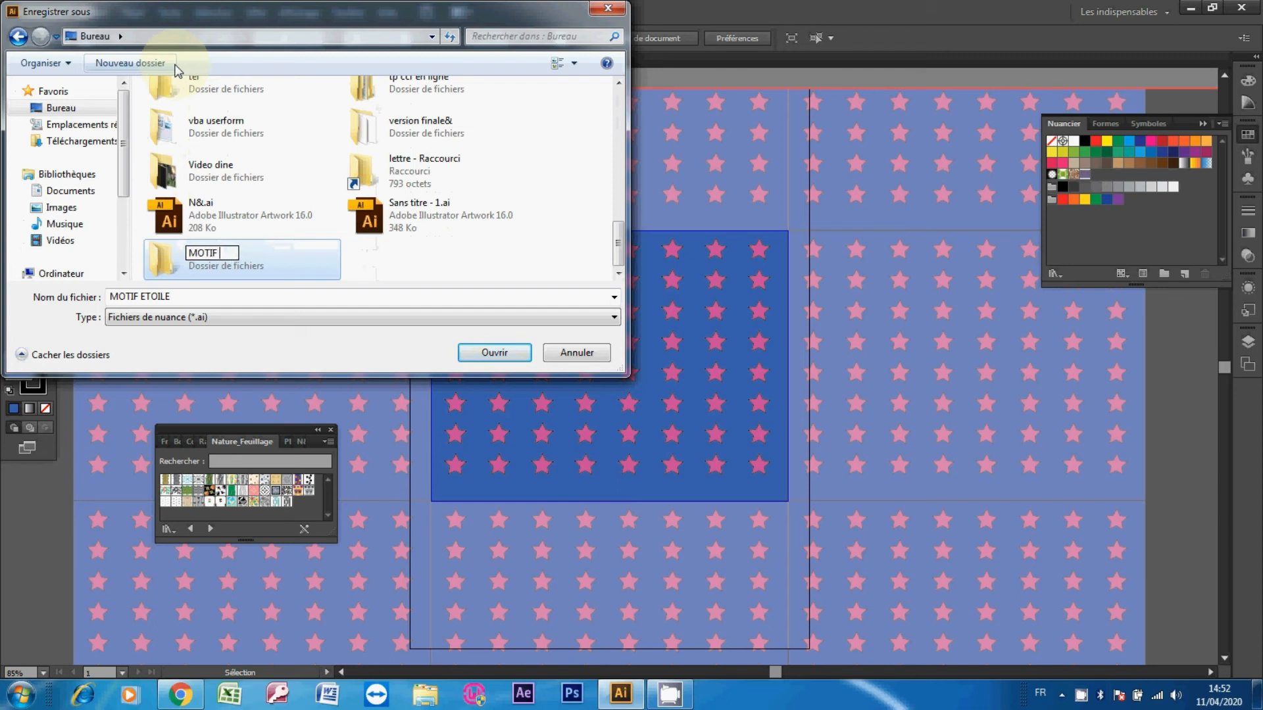
pyautogui.write('ILL')
pyautogui.press('Return')
pyautogui.press('Return')
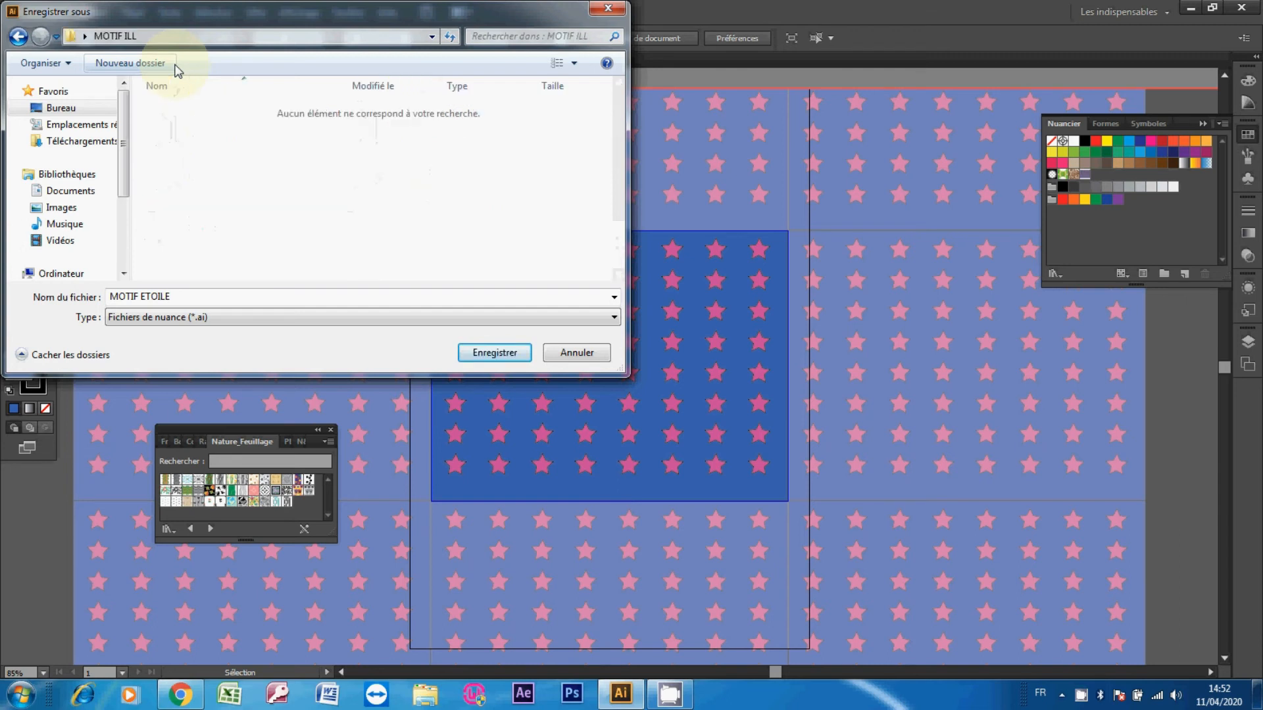
pyautogui.click(495, 352)
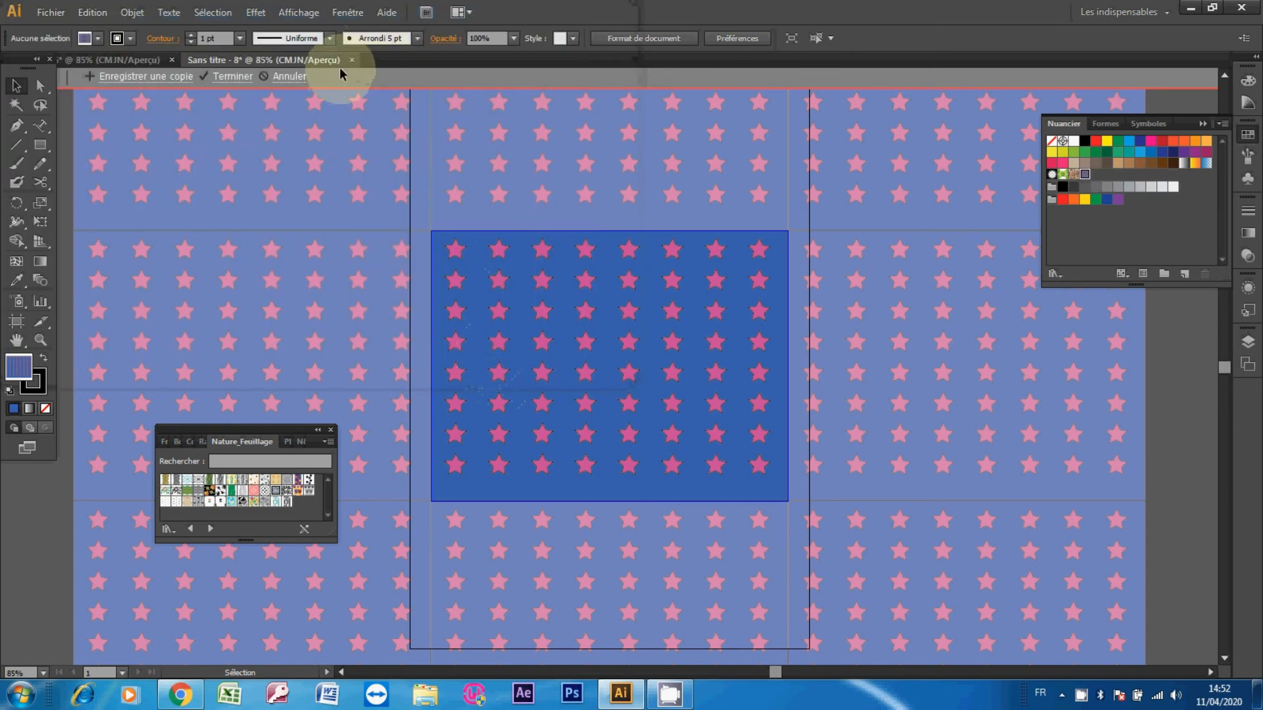
# Finish the pattern editing and create a new blank A4 document in CMYK mode
pyautogui.click(238, 76)
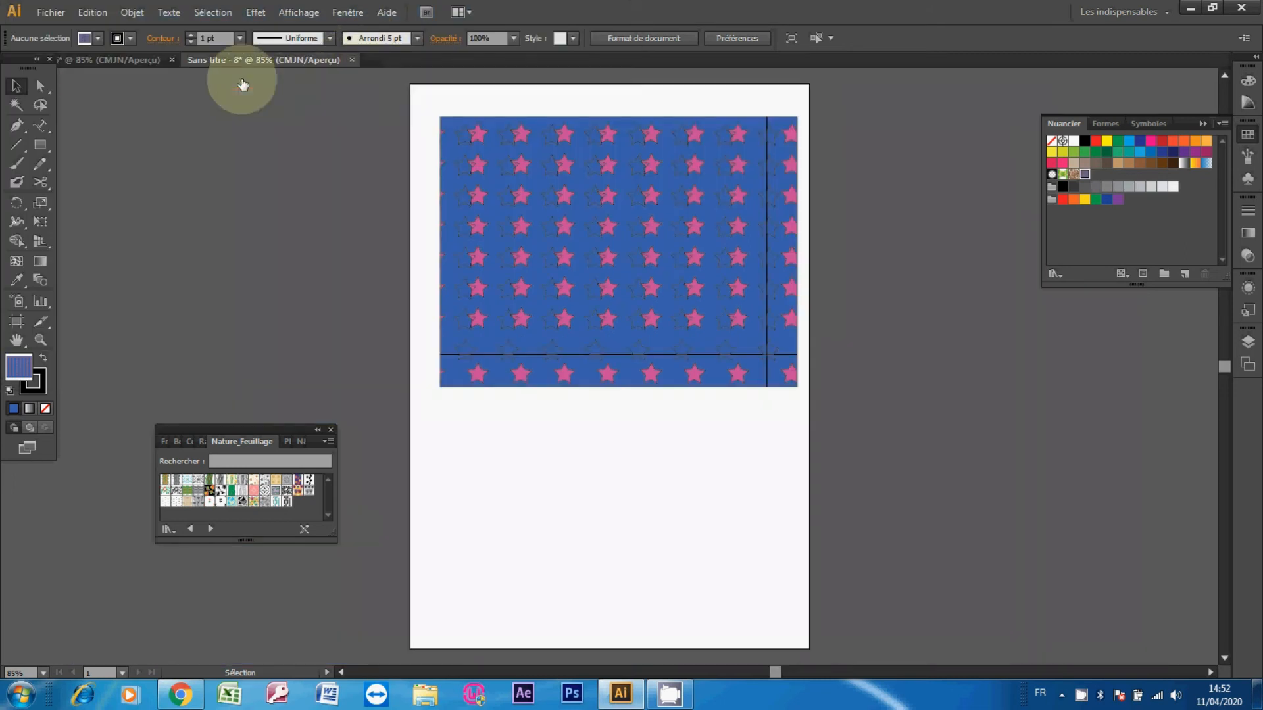
pyautogui.click(351, 60)
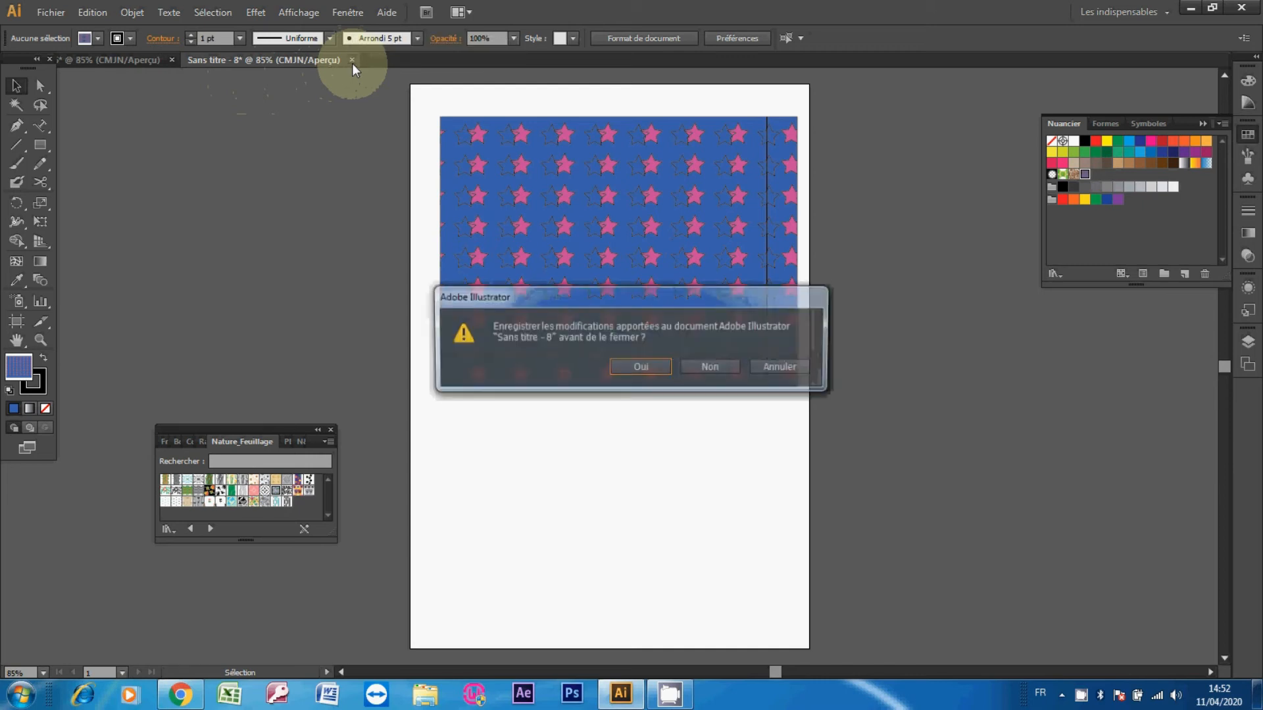
pyautogui.click(776, 367)
pyautogui.hotkey('ctrl', 'n')
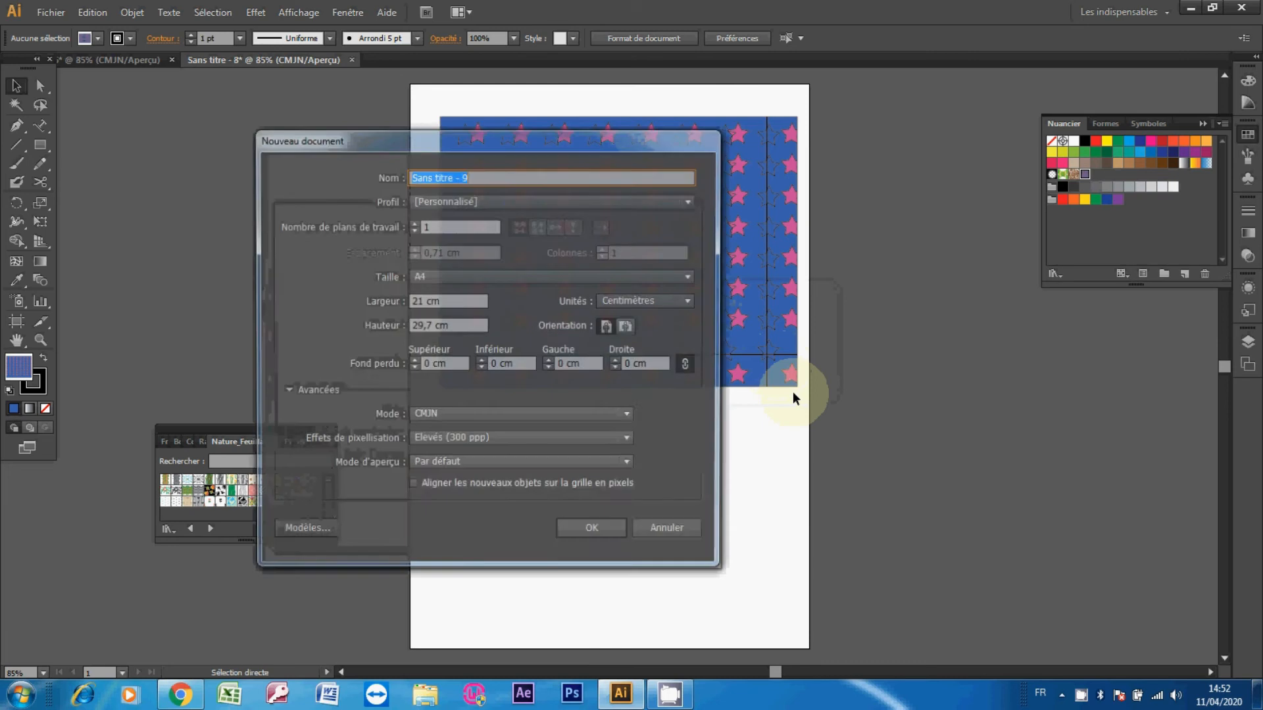
pyautogui.click(594, 530)
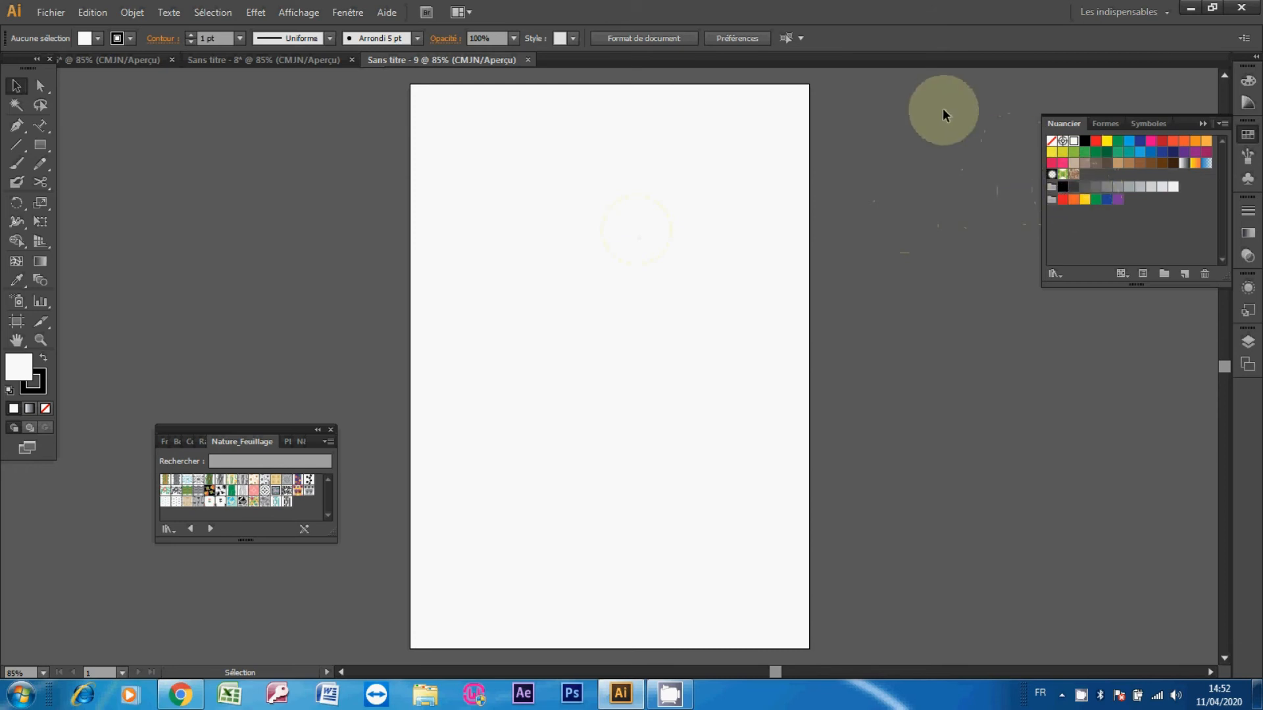
# Open the swatch library MOTIF ETOILE.ai from the MOTIF ILL folder on the desktop
pyautogui.click(356, 14)
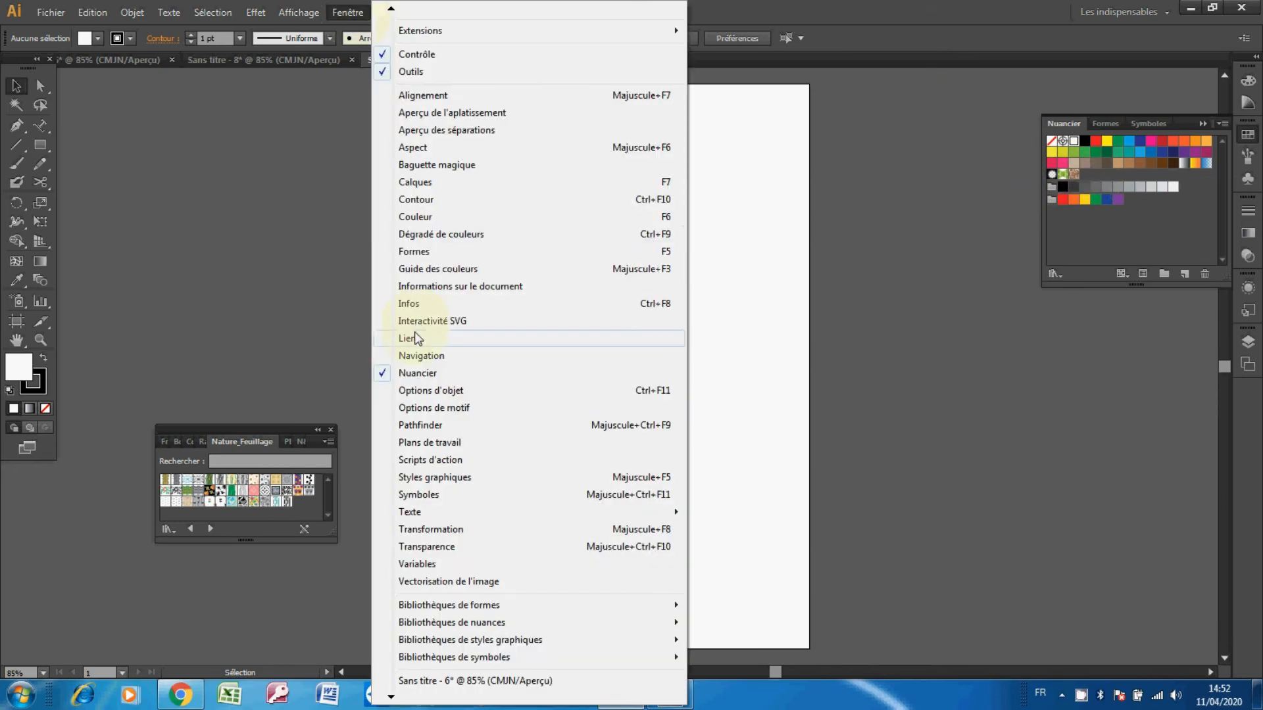
pyautogui.moveTo(504, 622)
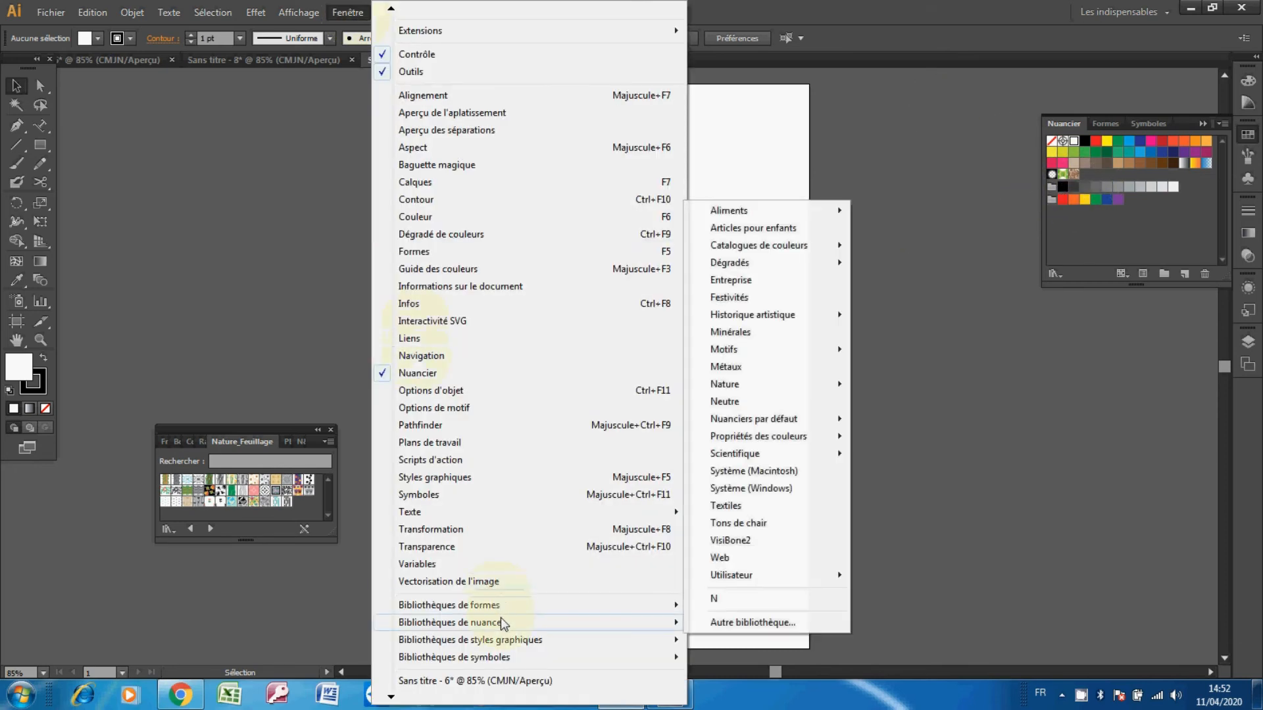
pyautogui.click(725, 624)
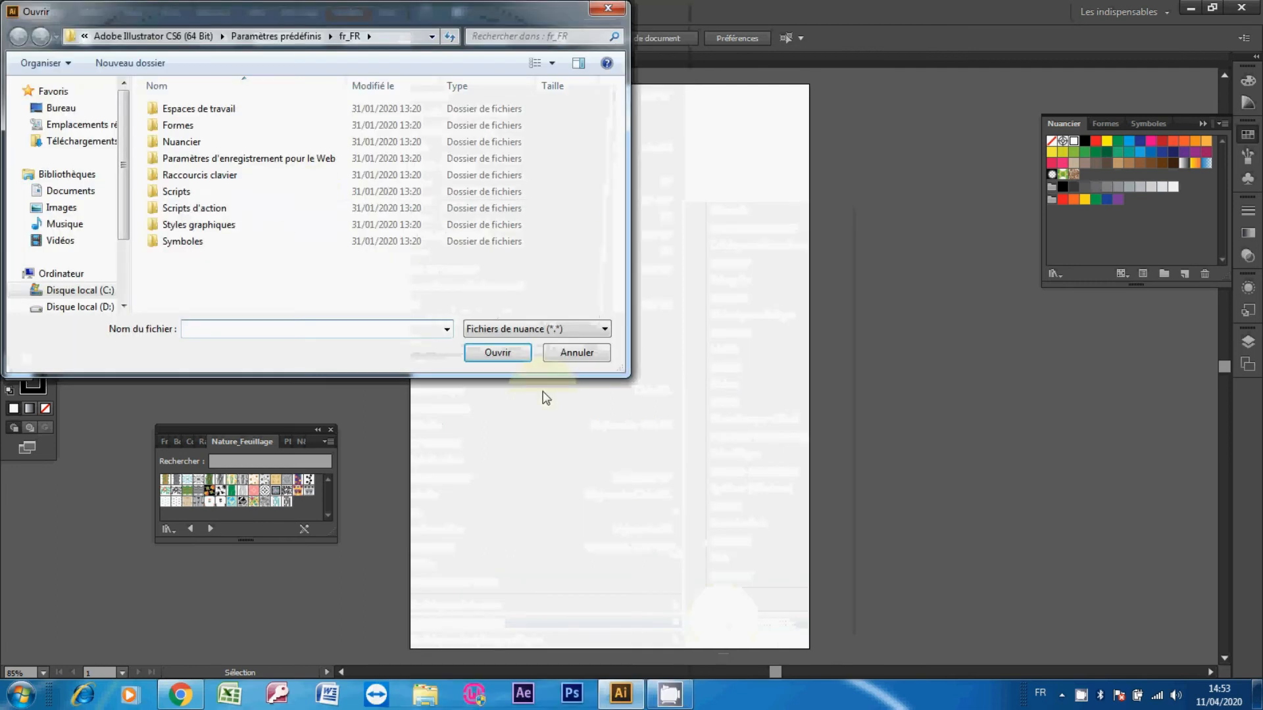
pyautogui.click(85, 111)
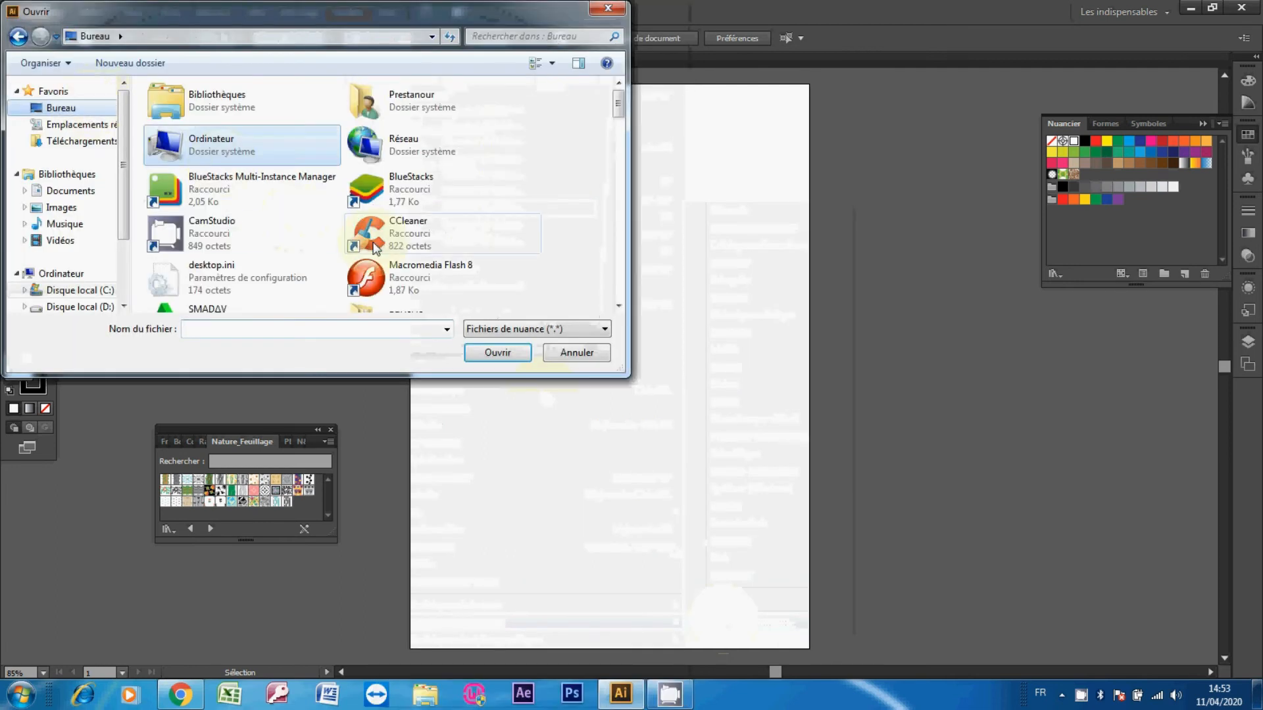
pyautogui.click(398, 231)
pyautogui.press('Down')
pyautogui.press('m')
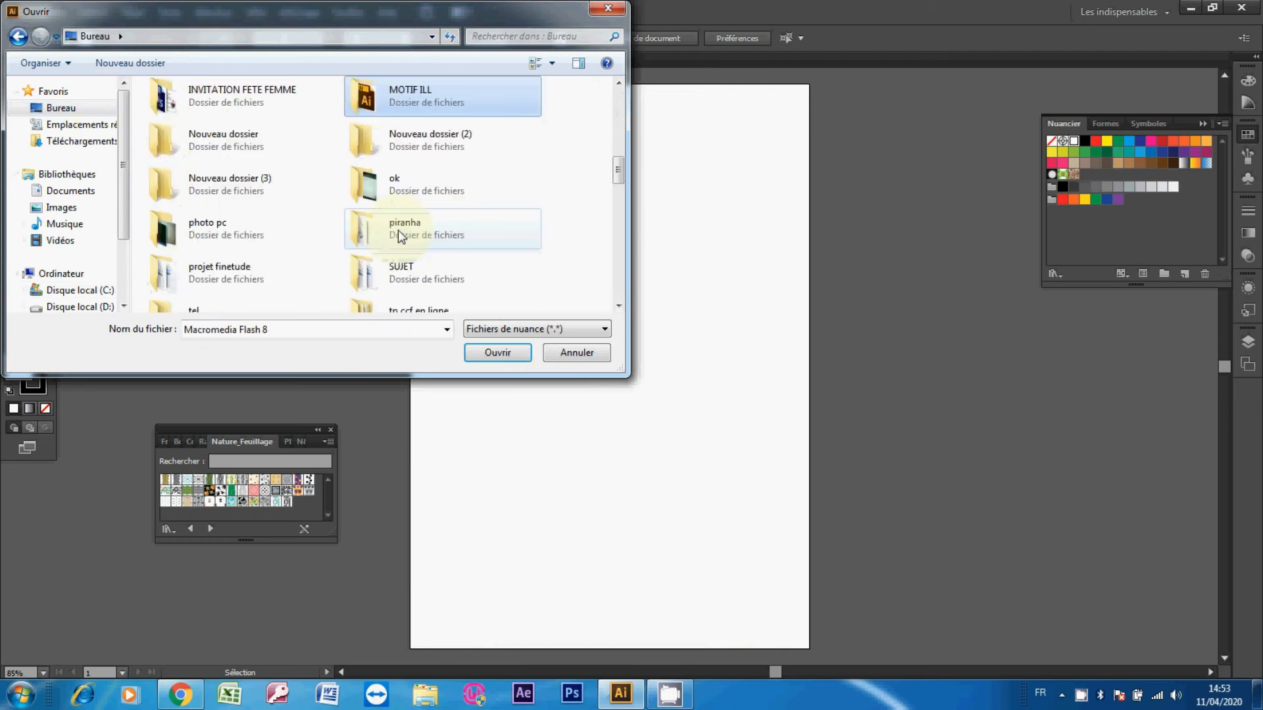
pyautogui.press('Return')
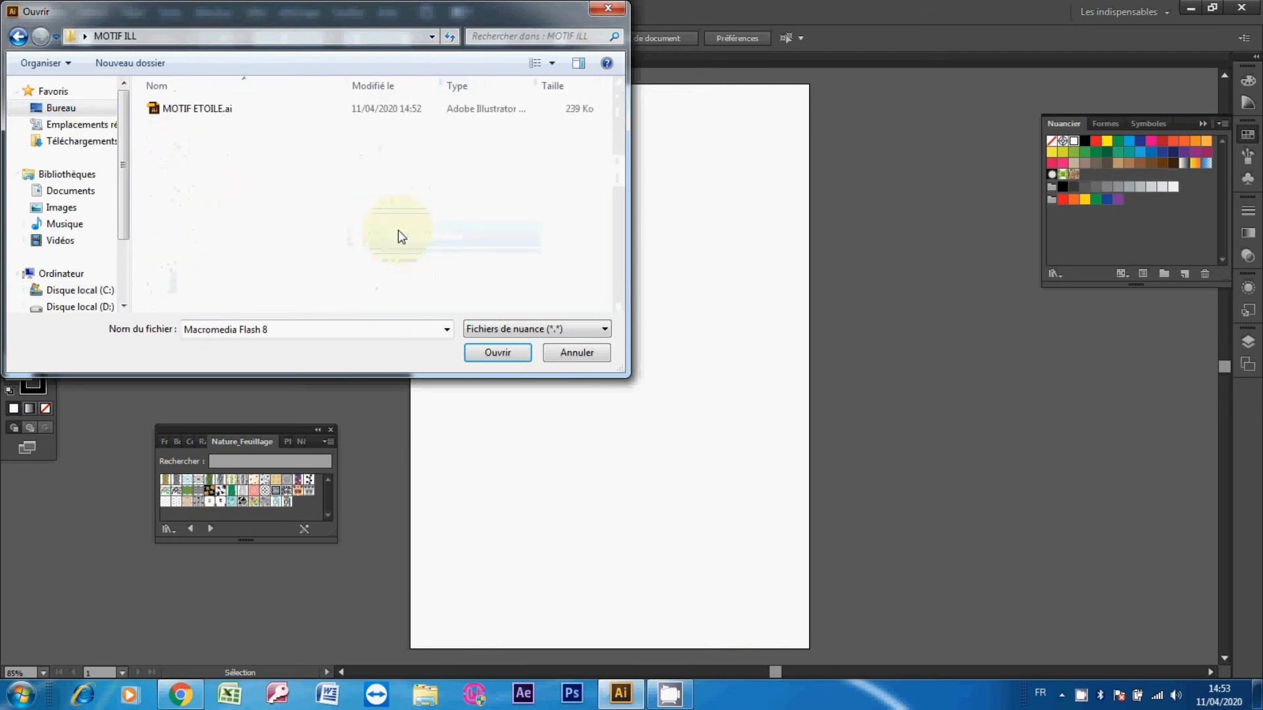
pyautogui.doubleClick(247, 111)
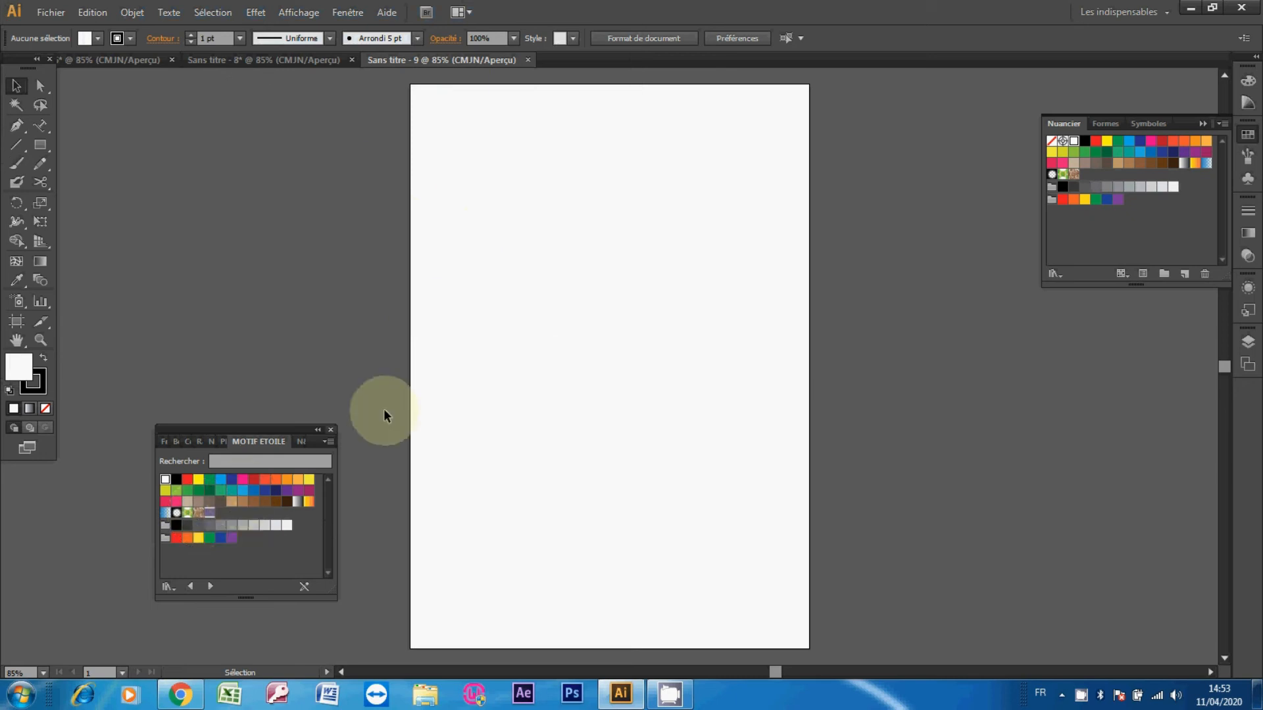
# Draw a rectangle about 6.47 by 6.72 cm on the artboard and fill it with the library's star pattern
pyautogui.click(41, 146)
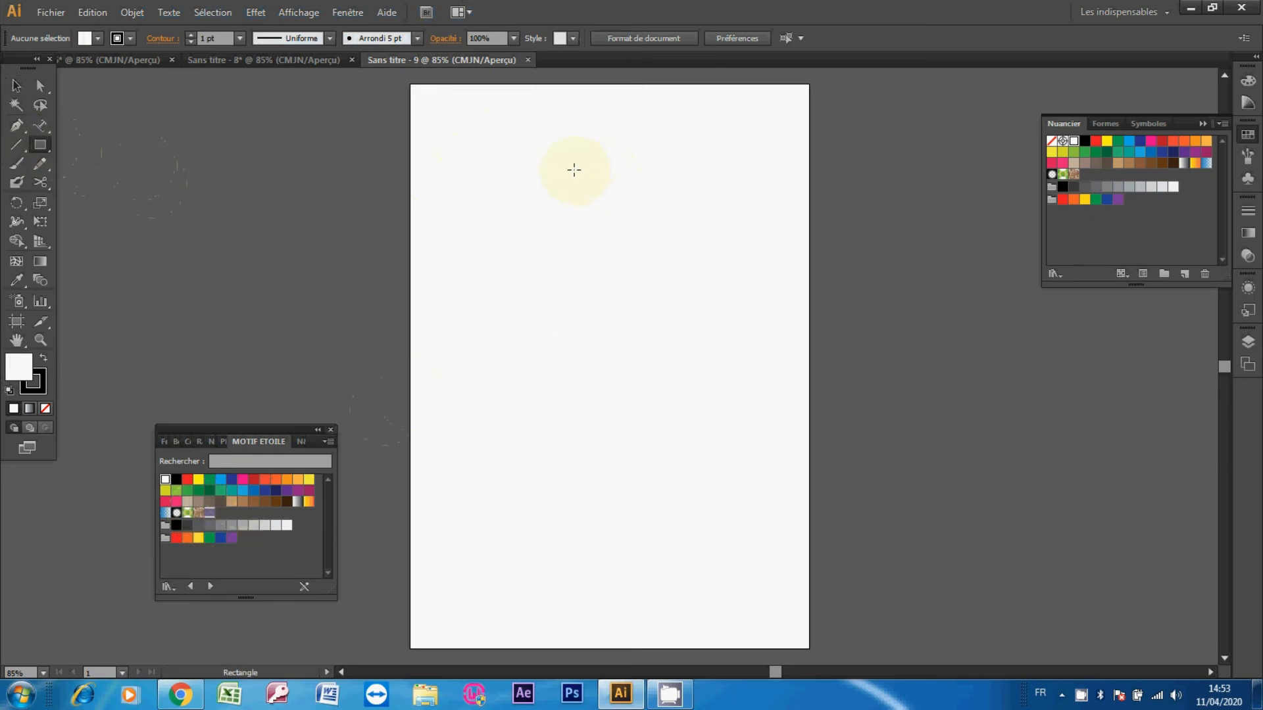
pyautogui.click(574, 169)
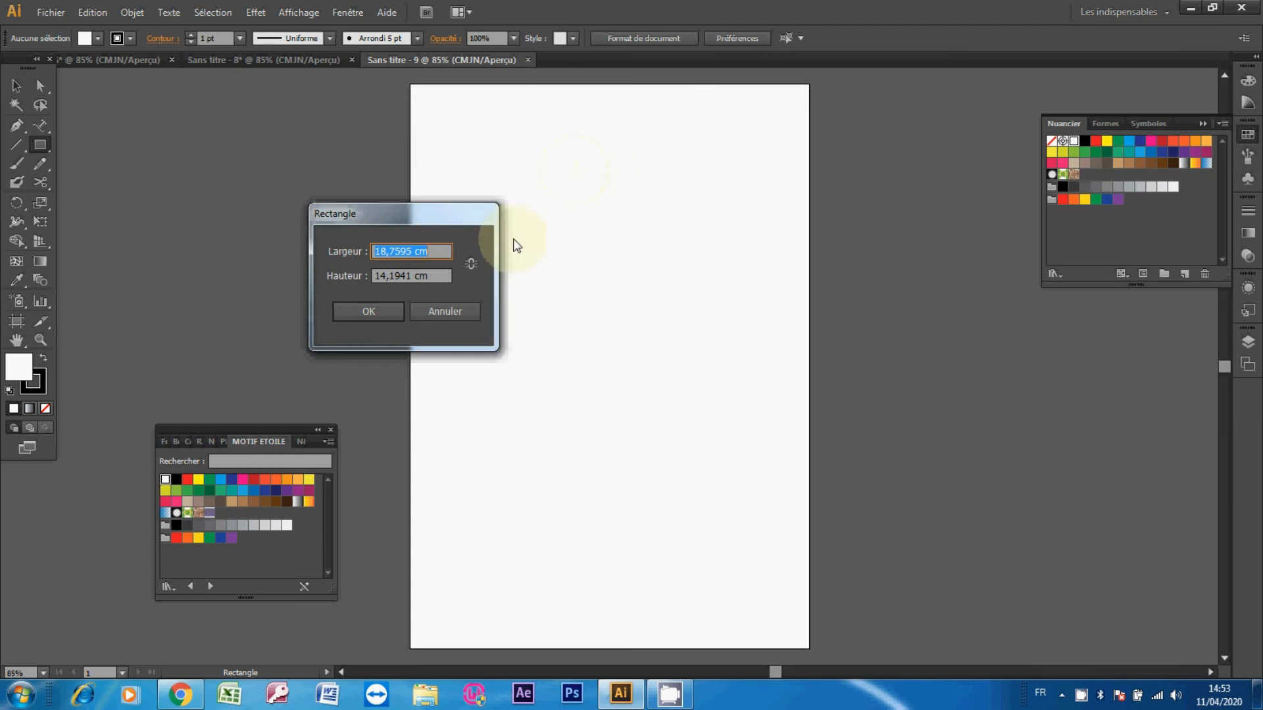
pyautogui.click(445, 312)
pyautogui.moveTo(512, 214); pyautogui.dragTo(635, 341)
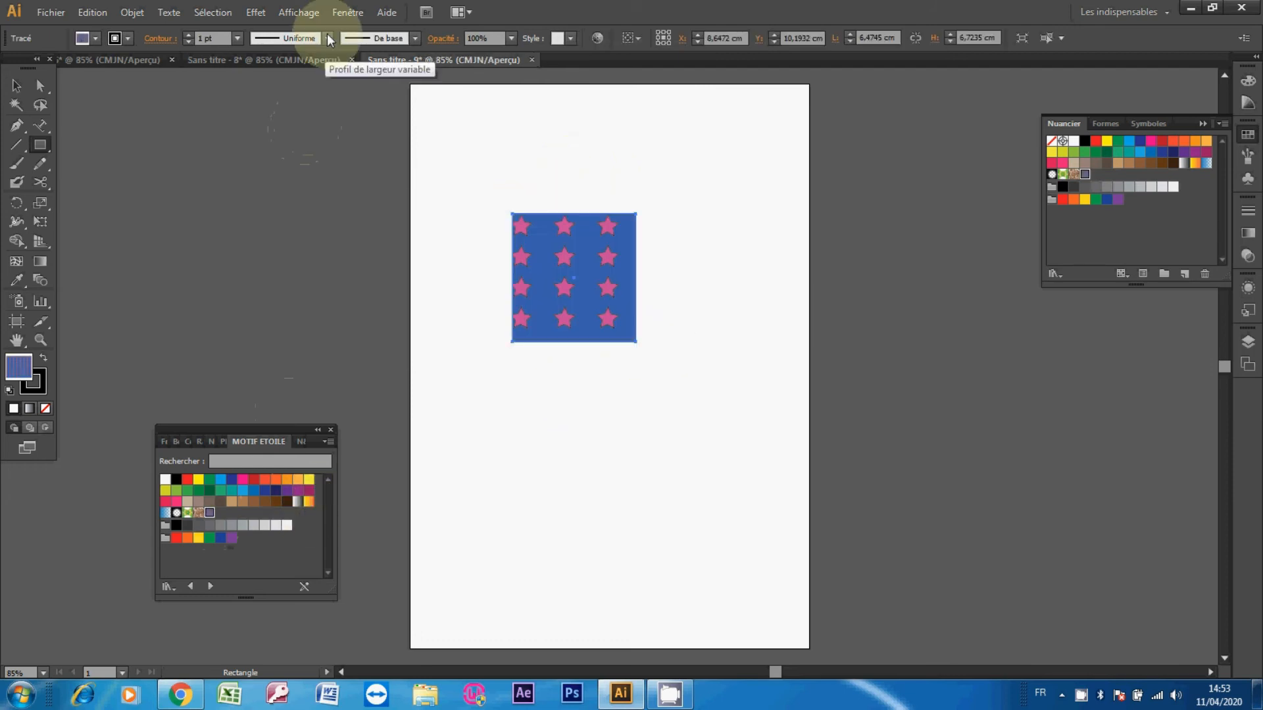
pyautogui.click(348, 12)
pyautogui.moveTo(488, 628)
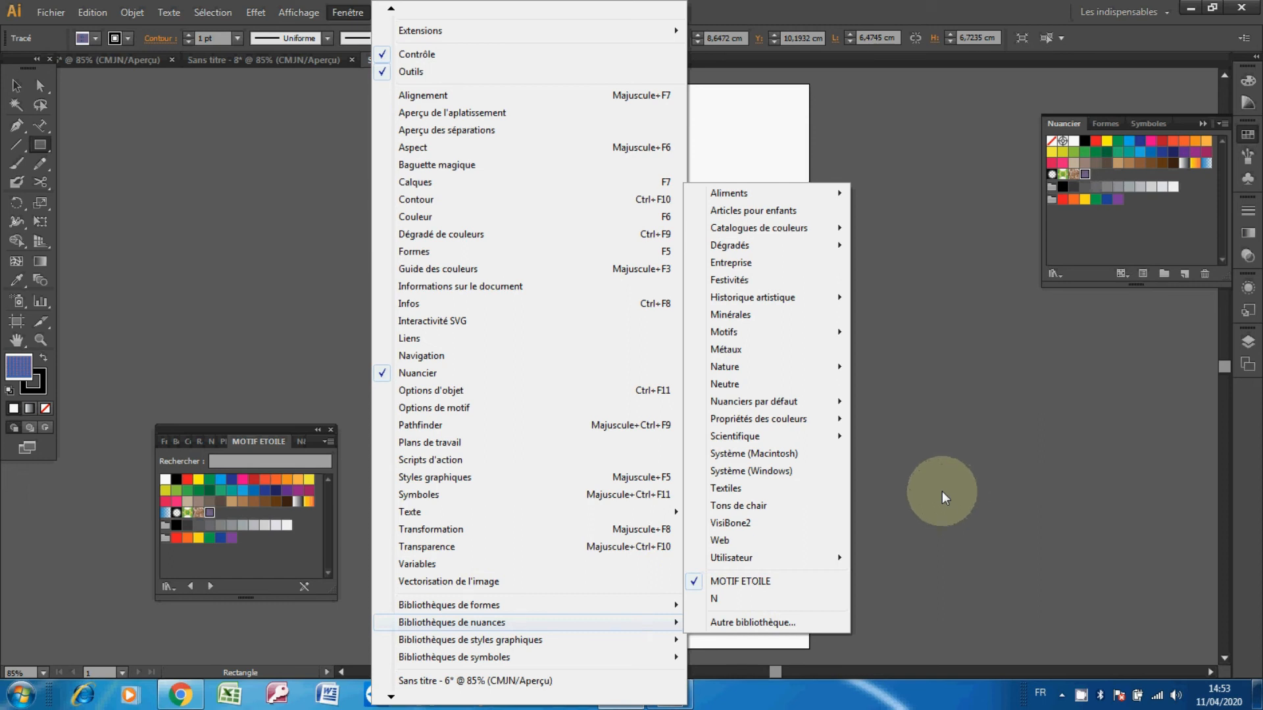
pyautogui.click(942, 492)
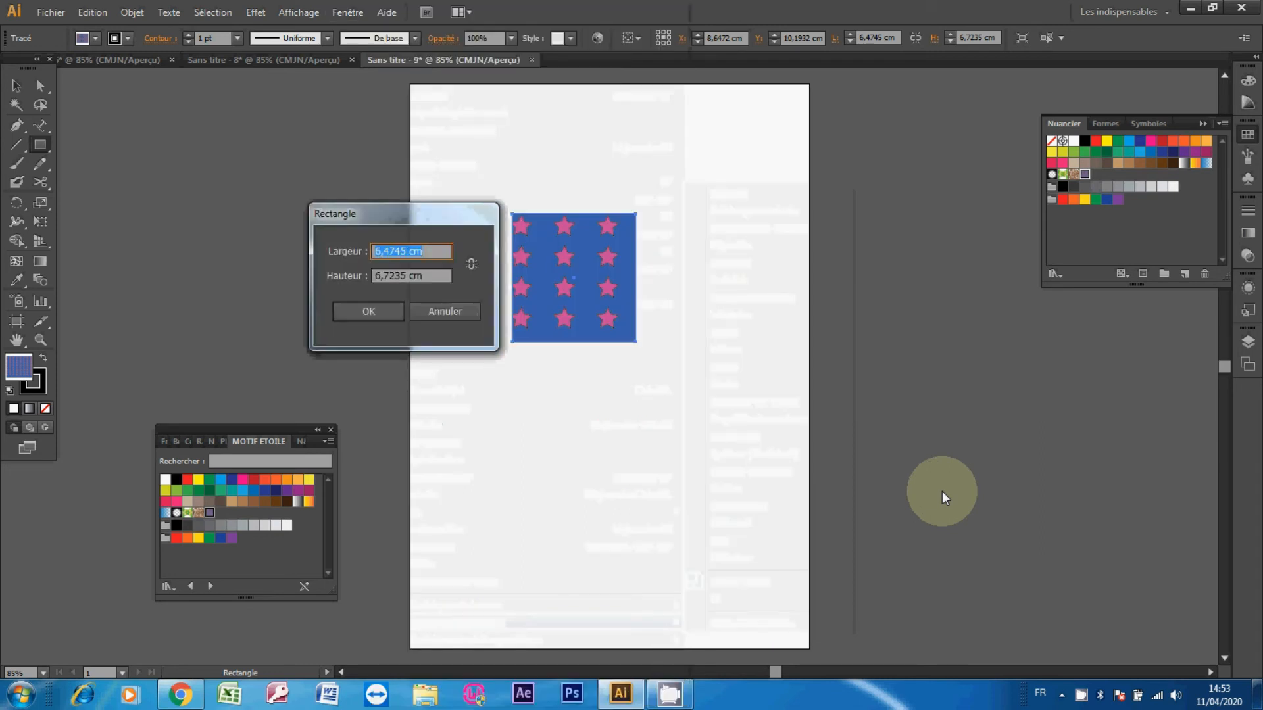
pyautogui.click(458, 315)
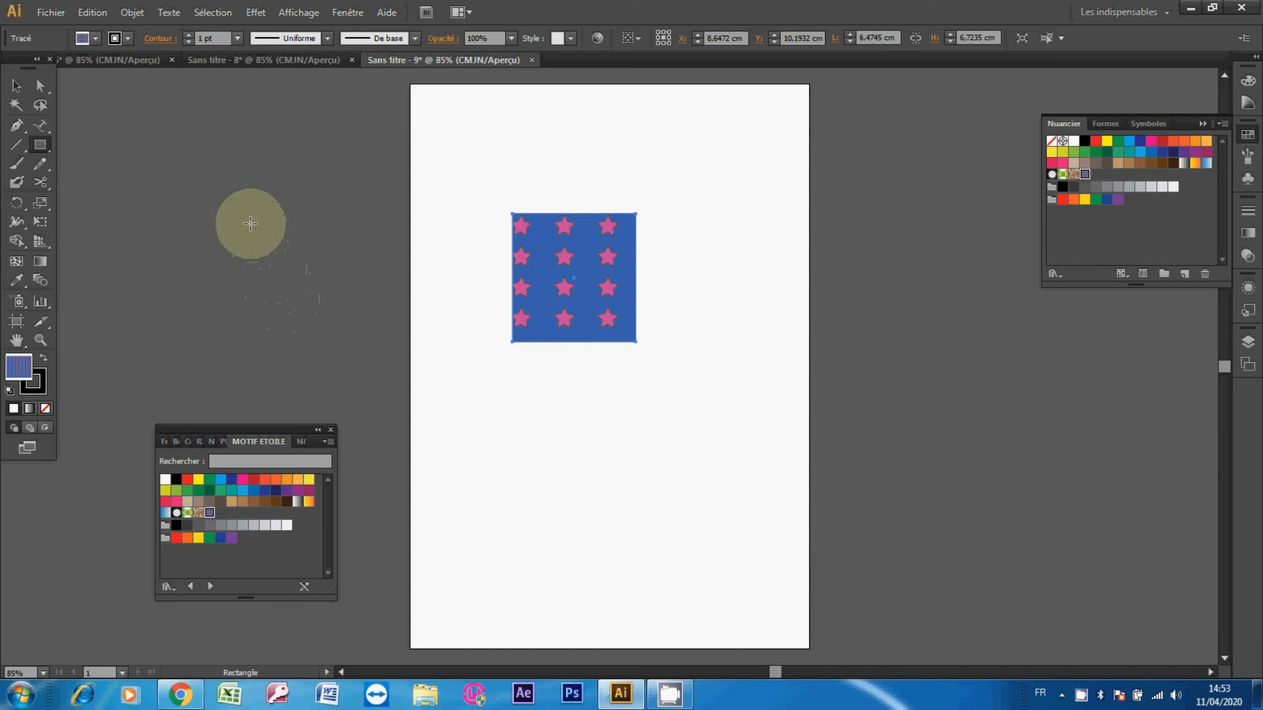
pyautogui.click(16, 86)
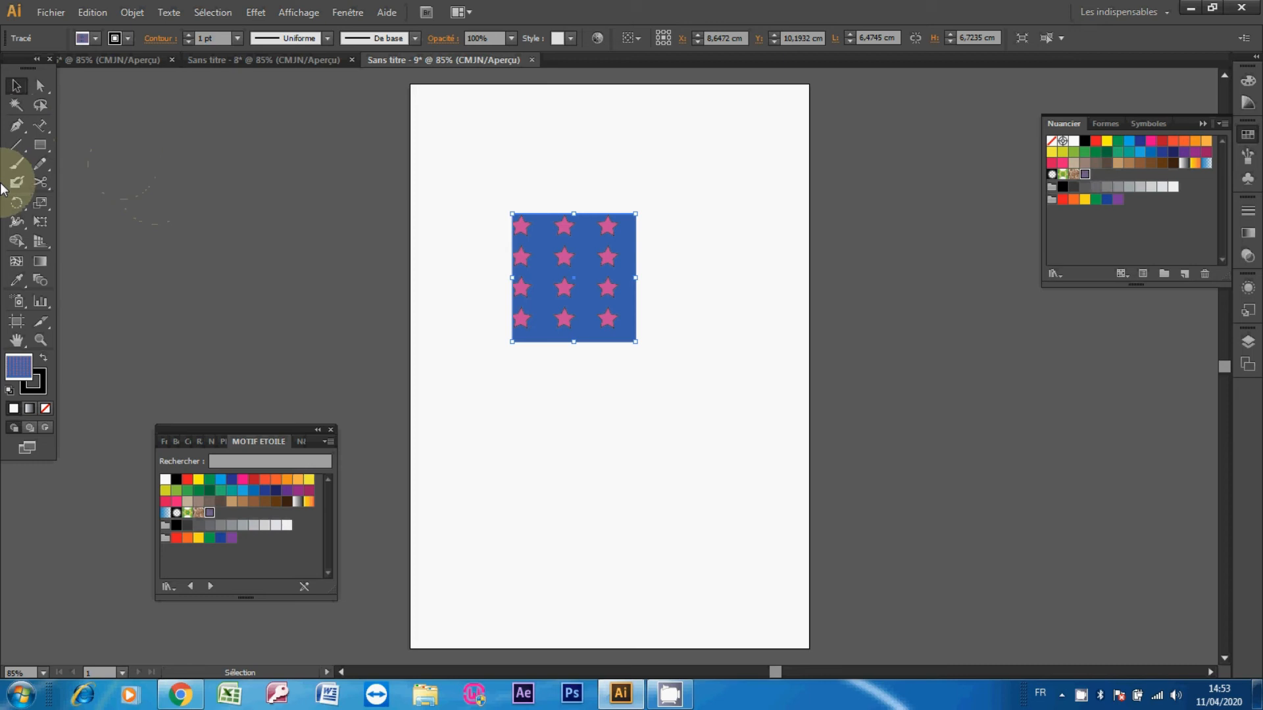
# Create a new blank document and draw an open S-shaped curve with three anchor points and no fill, using the Pen tool
pyautogui.hotkey('ctrl', 'n')
pyautogui.press('Return')
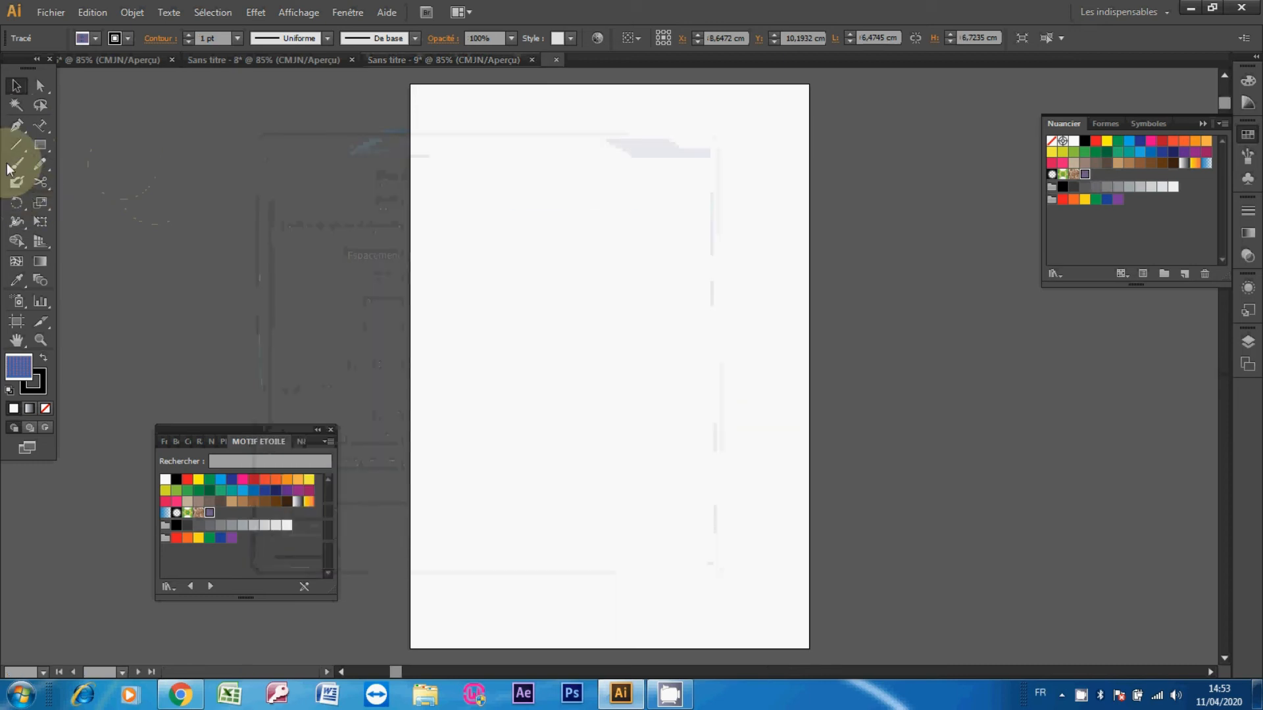
pyautogui.click(17, 125)
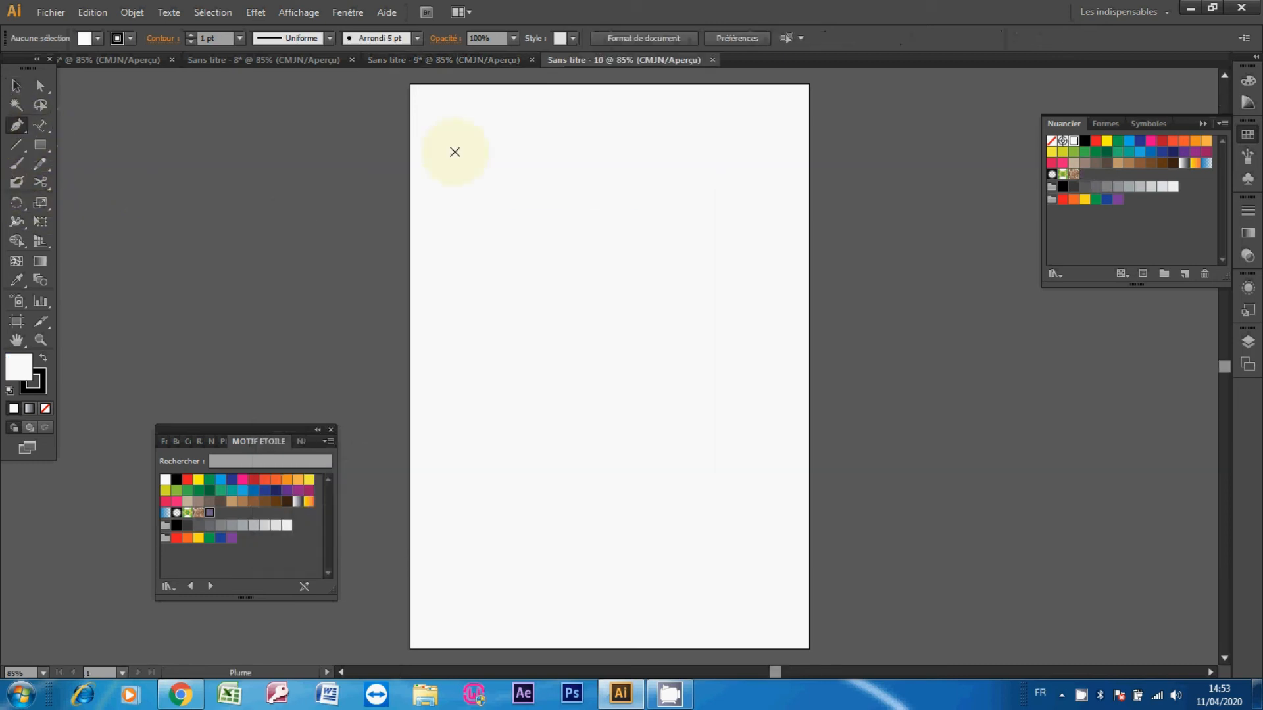
pyautogui.click(466, 198)
pyautogui.moveTo(615, 312); pyautogui.dragTo(615, 376)
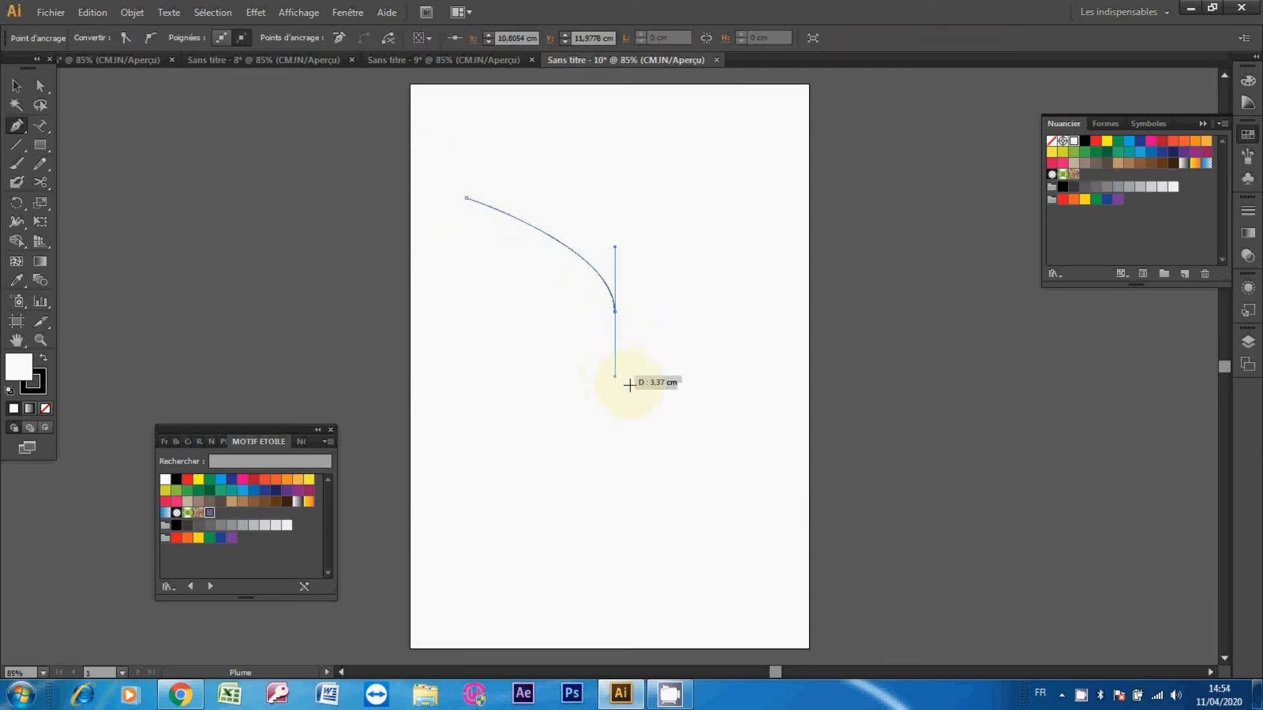
pyautogui.moveTo(687, 410); pyautogui.dragTo(713, 389)
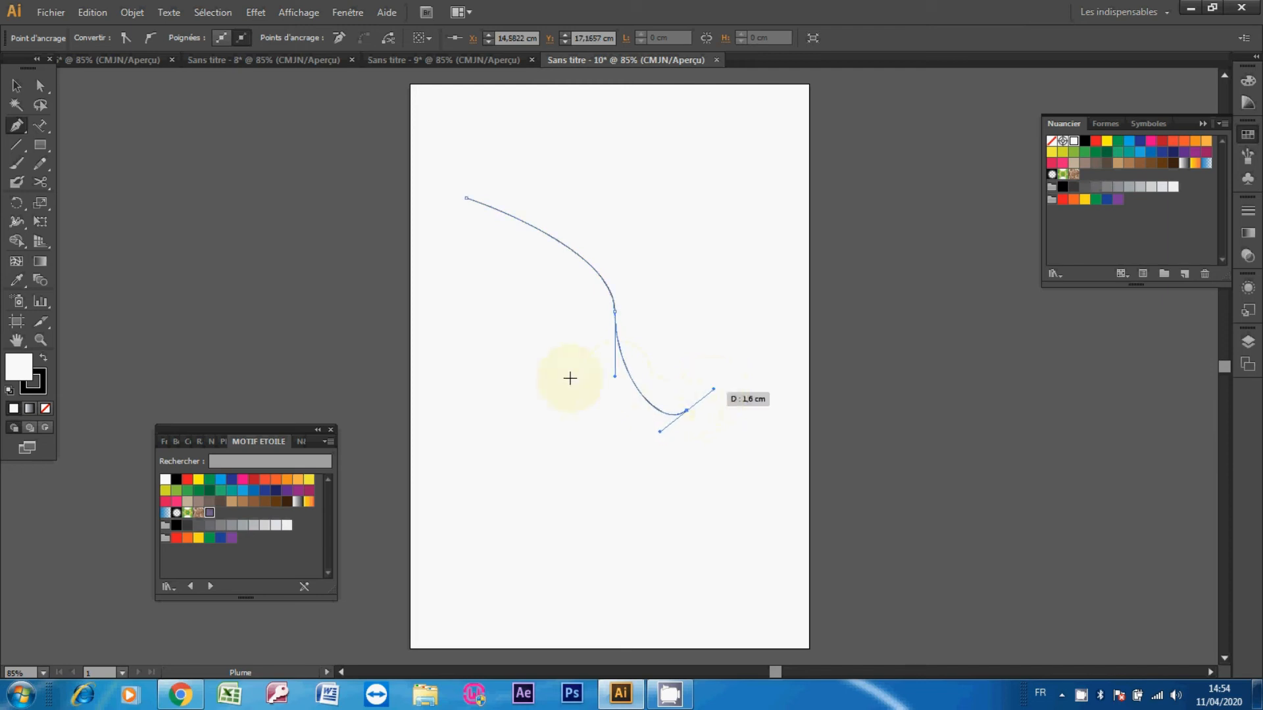
pyautogui.click(46, 407)
pyautogui.click(44, 387)
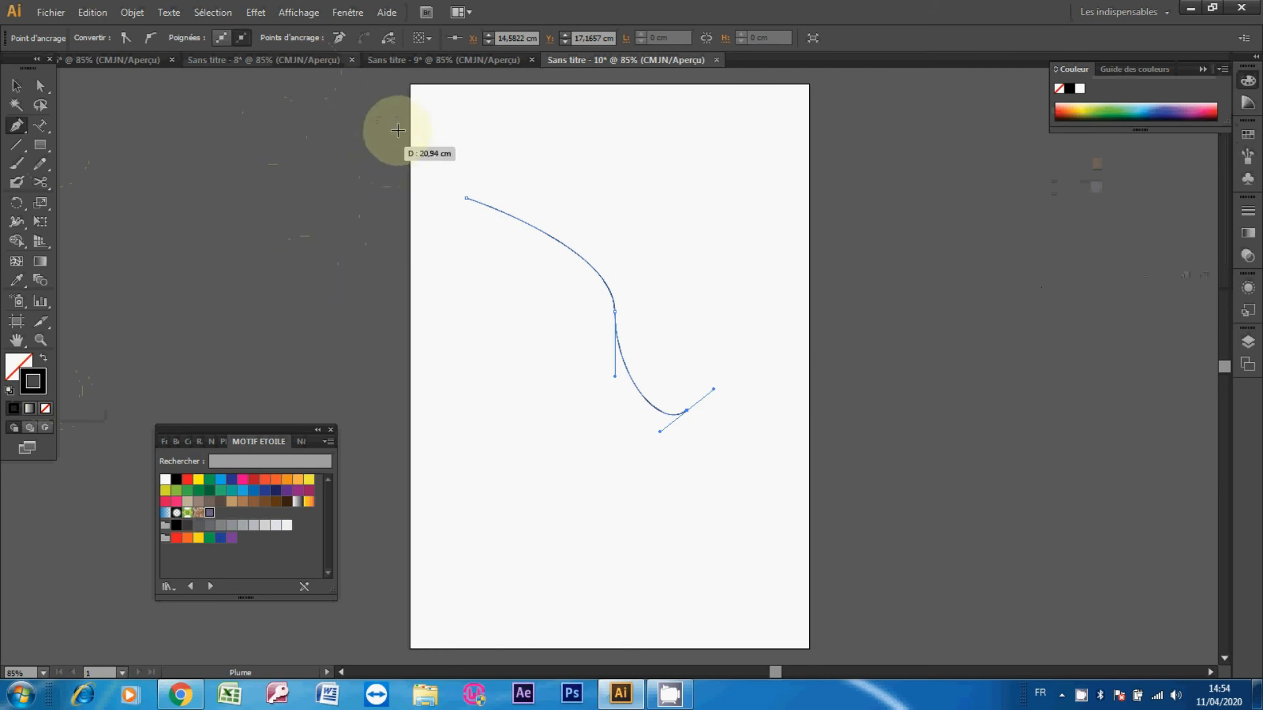
# Open the Artistiques_Encre brush library
pyautogui.click(348, 13)
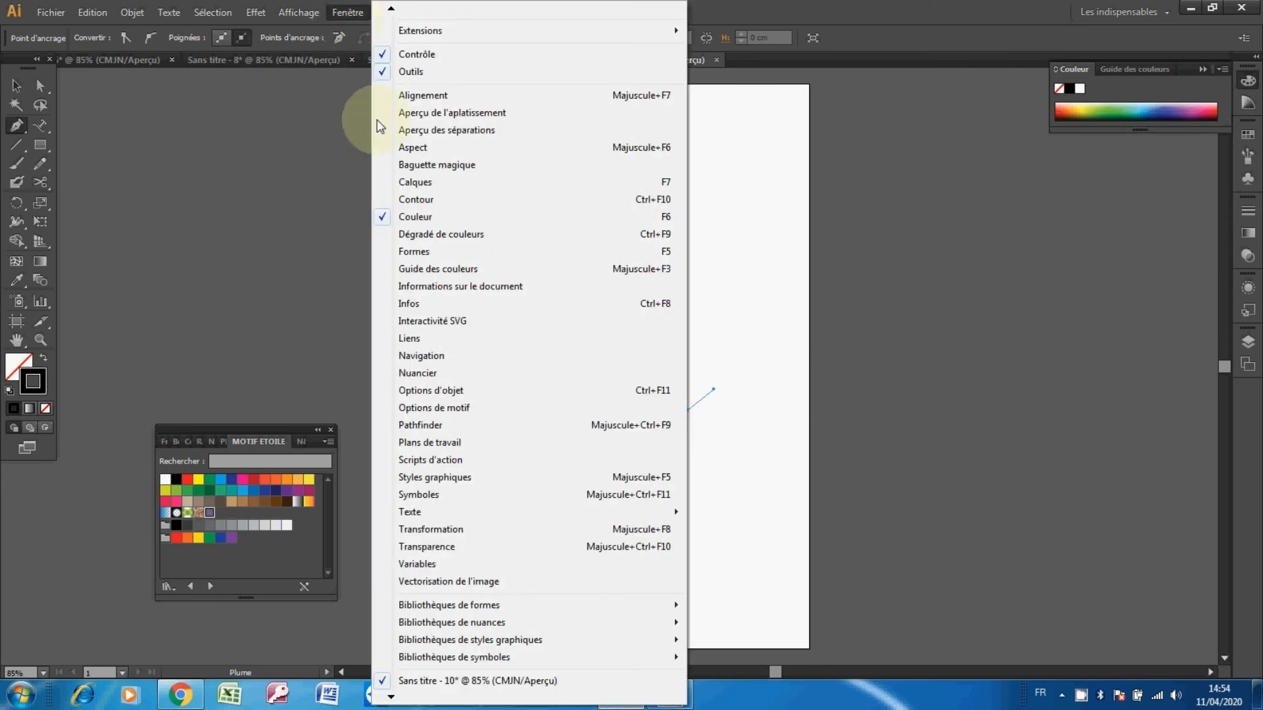
pyautogui.moveTo(507, 606)
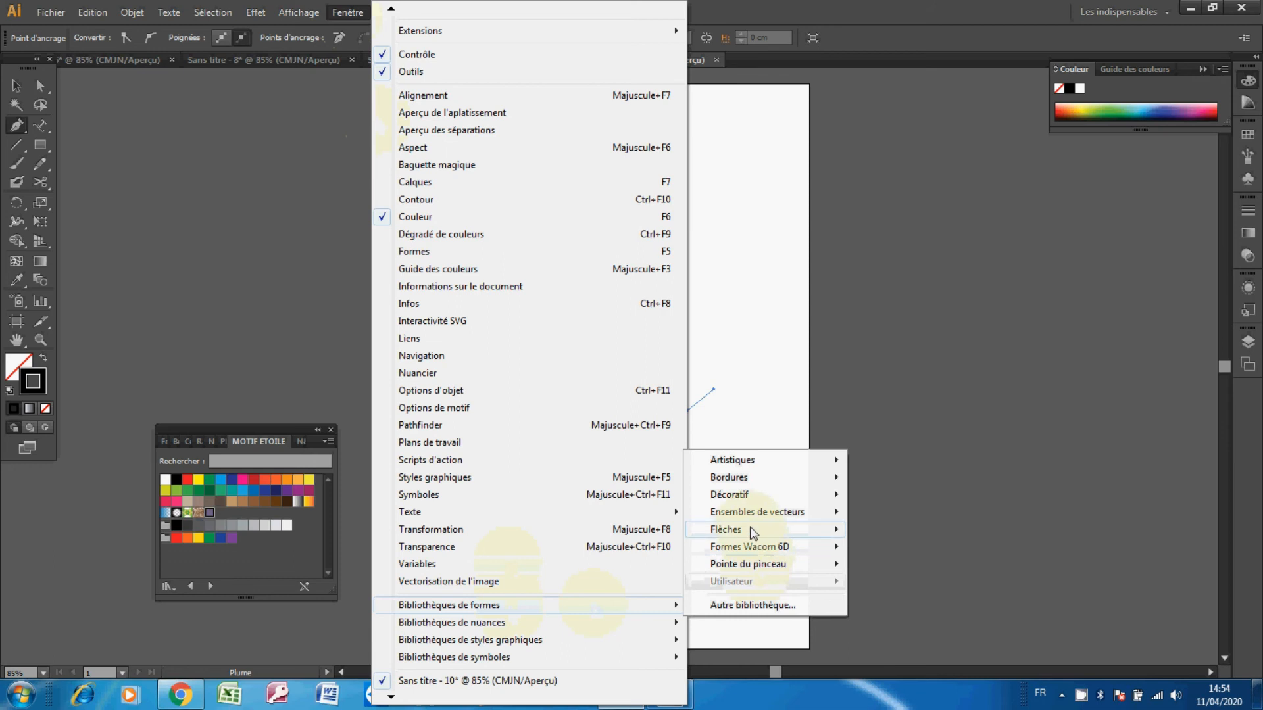
pyautogui.moveTo(742, 465)
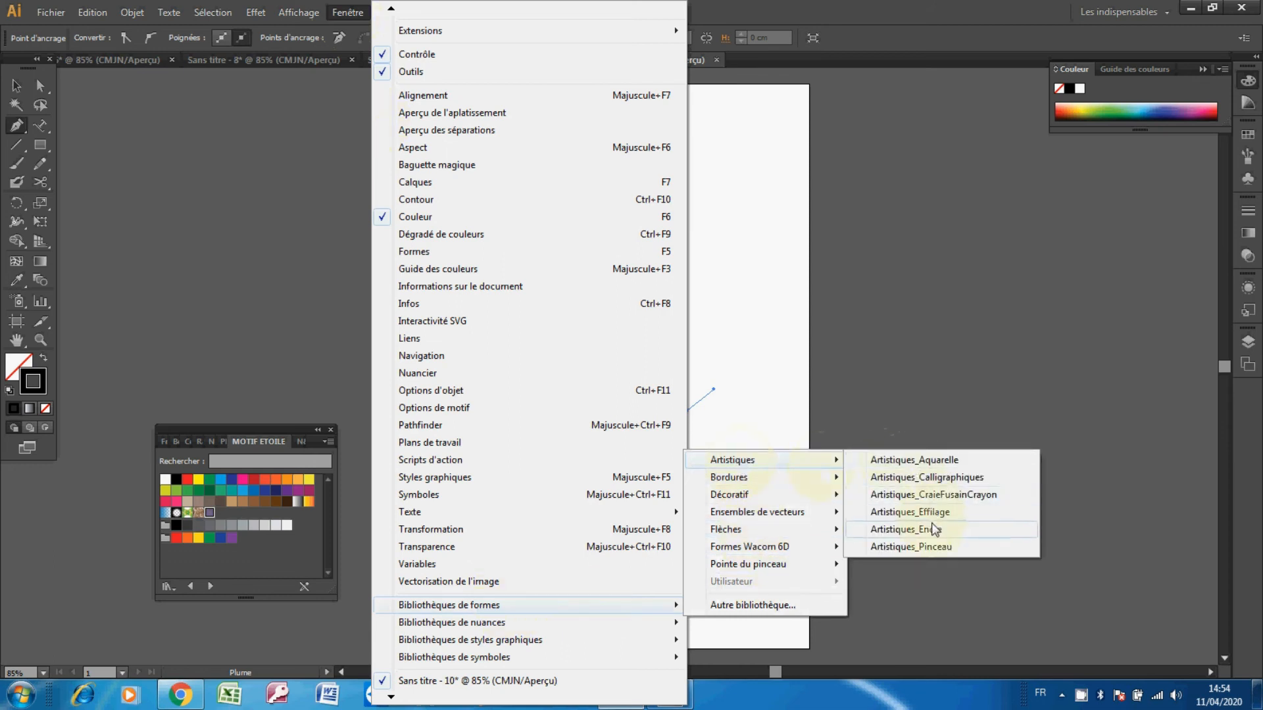
pyautogui.click(931, 530)
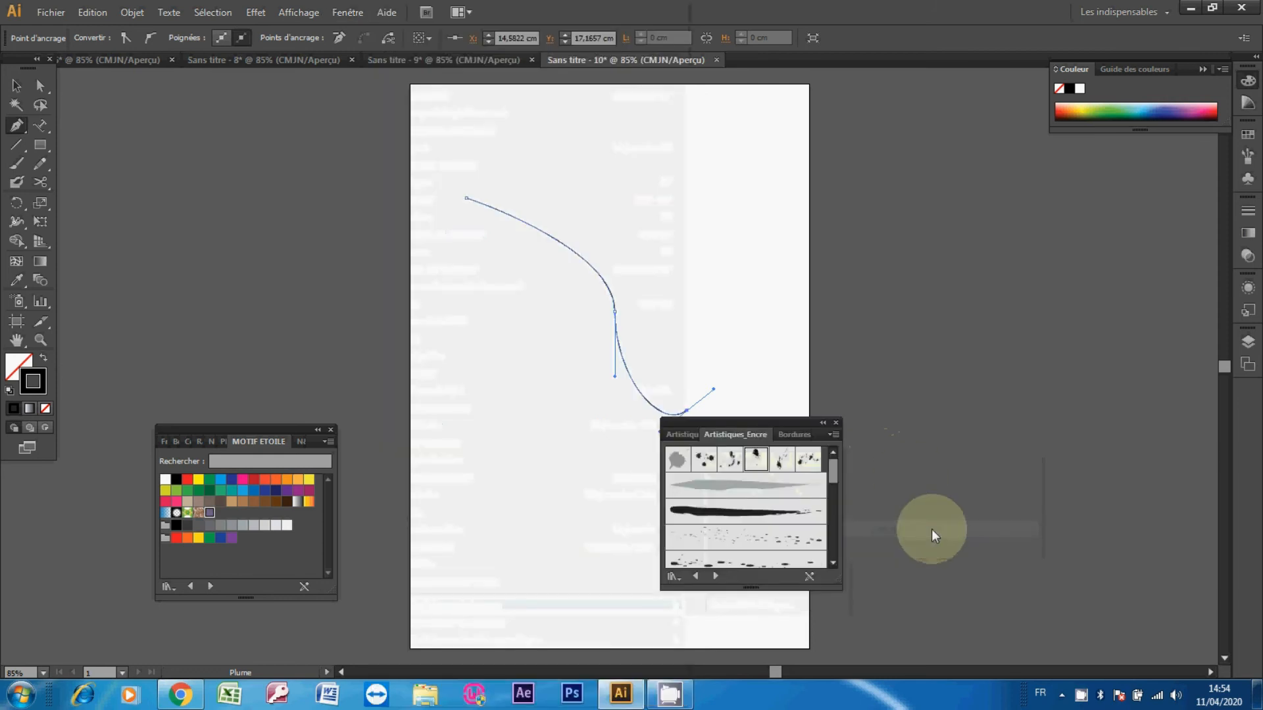
# Apply the rightmost splatter brush in the top row of the Artistiques_Encre library to the curve and close the brush library
pyautogui.click(756, 578)
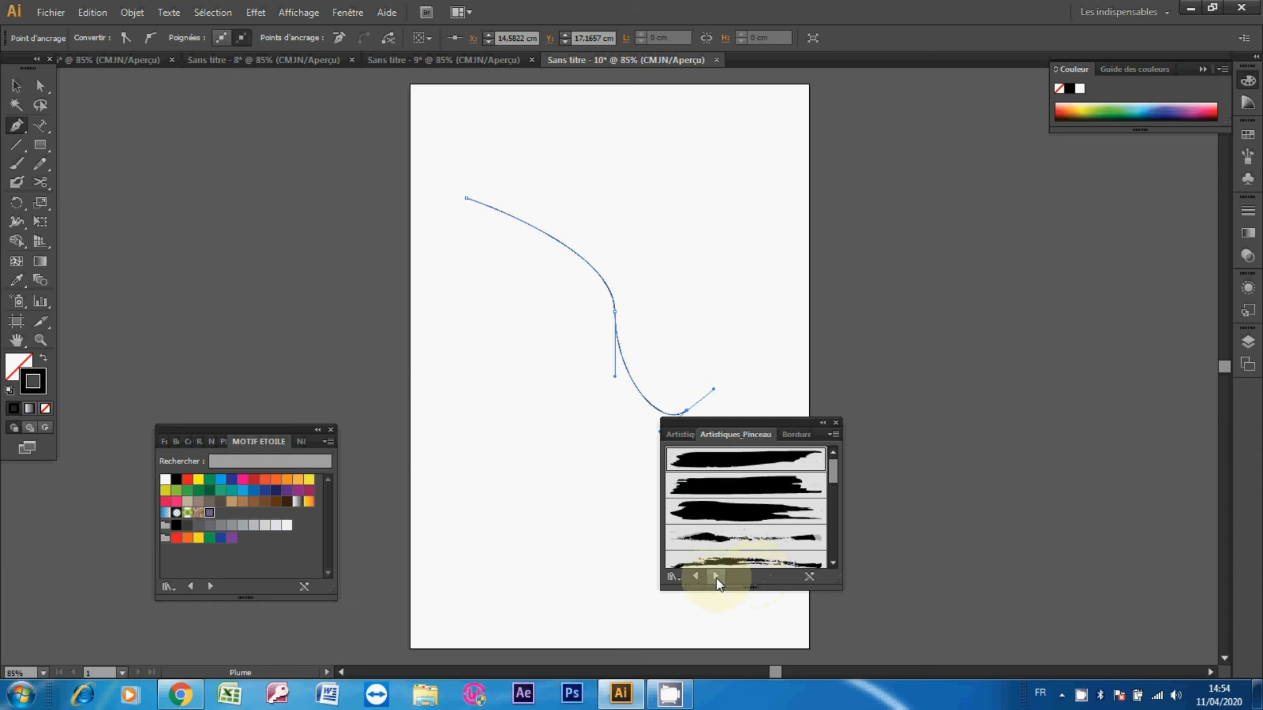
pyautogui.click(696, 576)
pyautogui.click(697, 574)
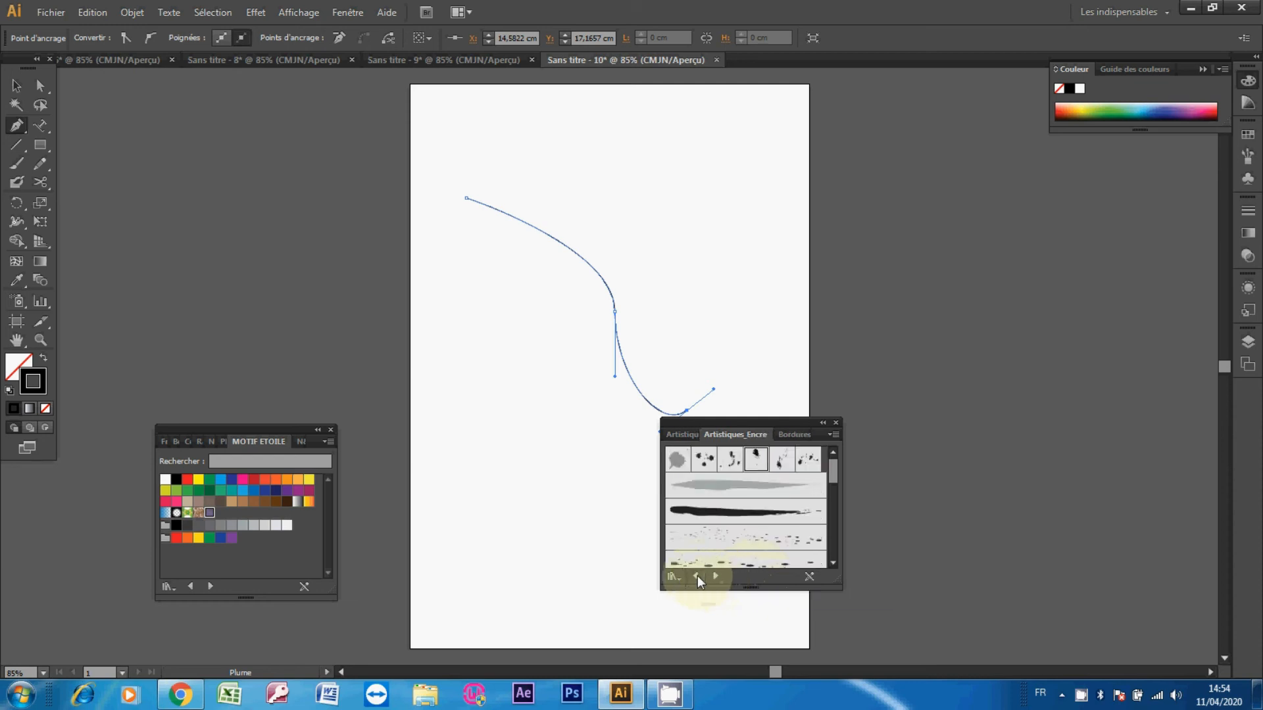
pyautogui.click(711, 577)
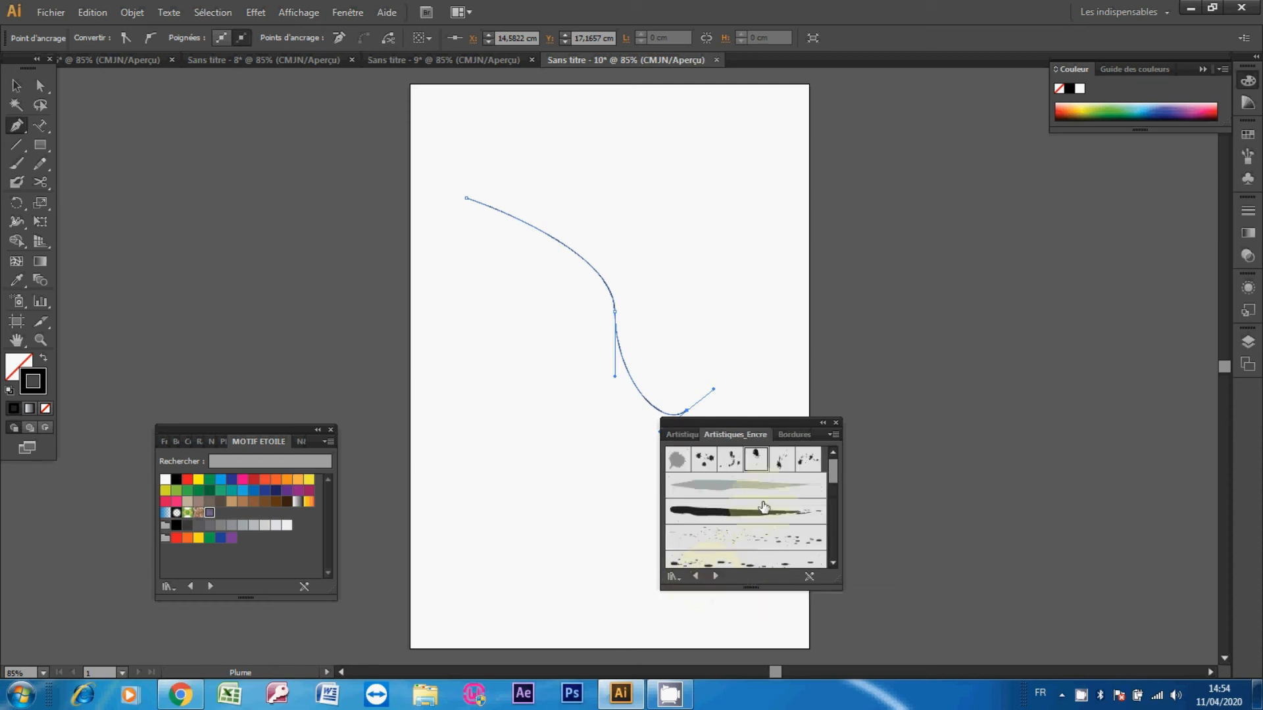
pyautogui.click(803, 461)
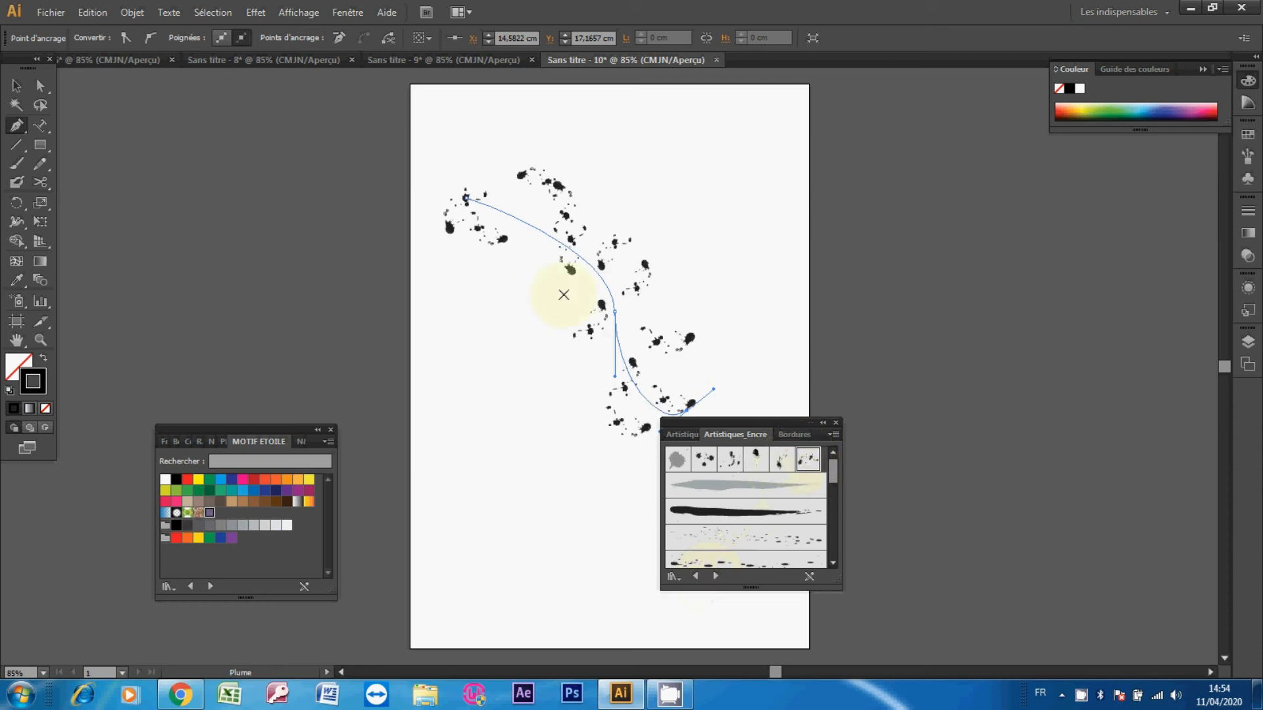
pyautogui.click(16, 86)
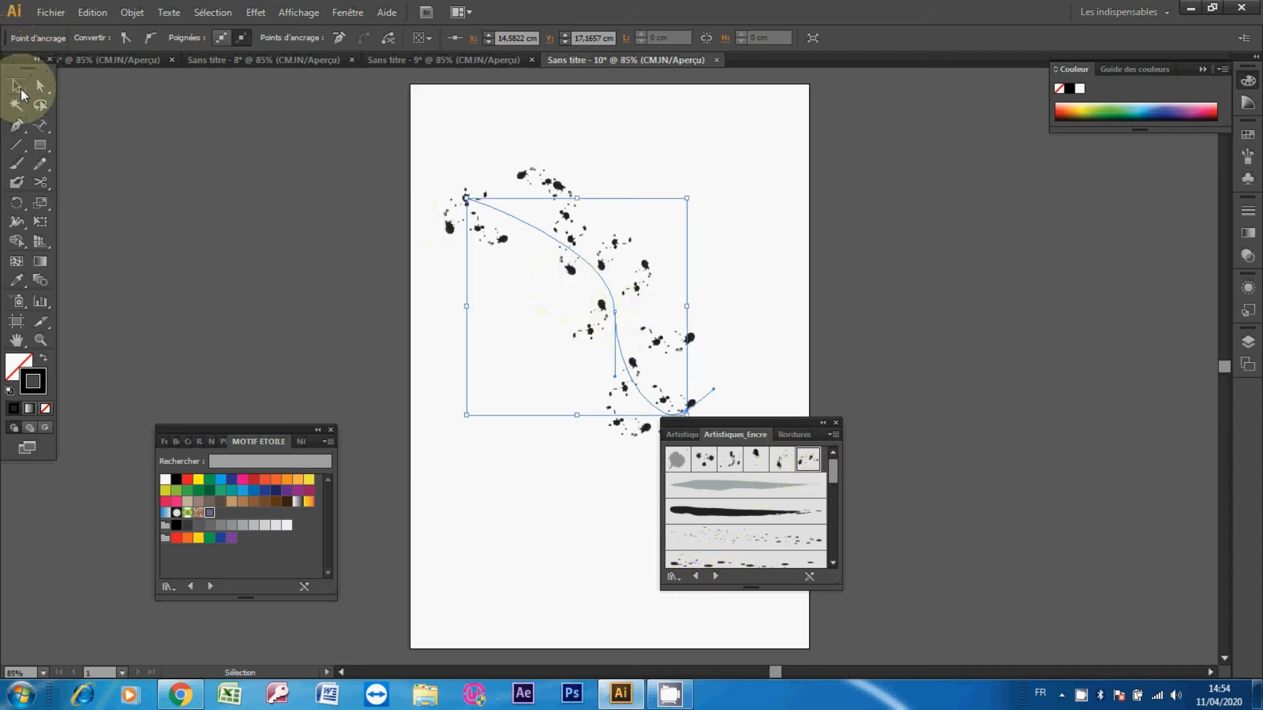
pyautogui.click(836, 423)
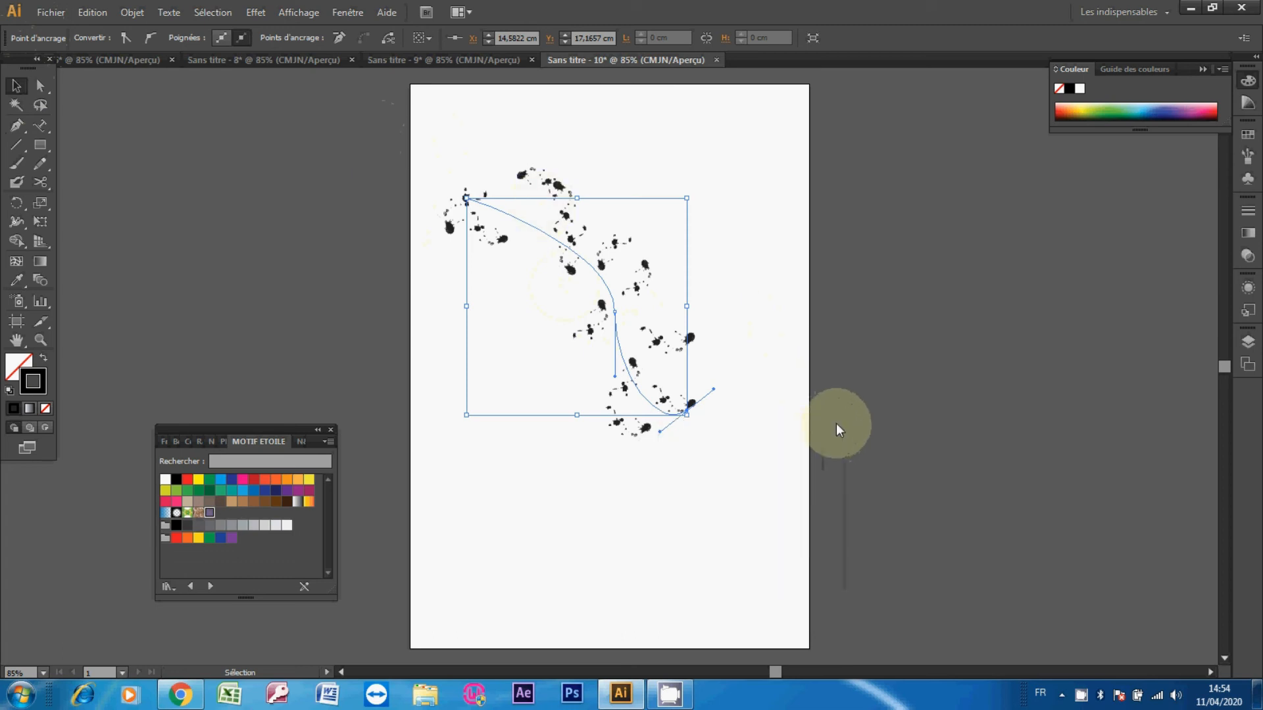
# Expand the brushed curve's appearance (Décomposer l'aspect) to turn the splatters into editable shapes
pyautogui.rightClick(591, 269)
pyautogui.click(596, 279)
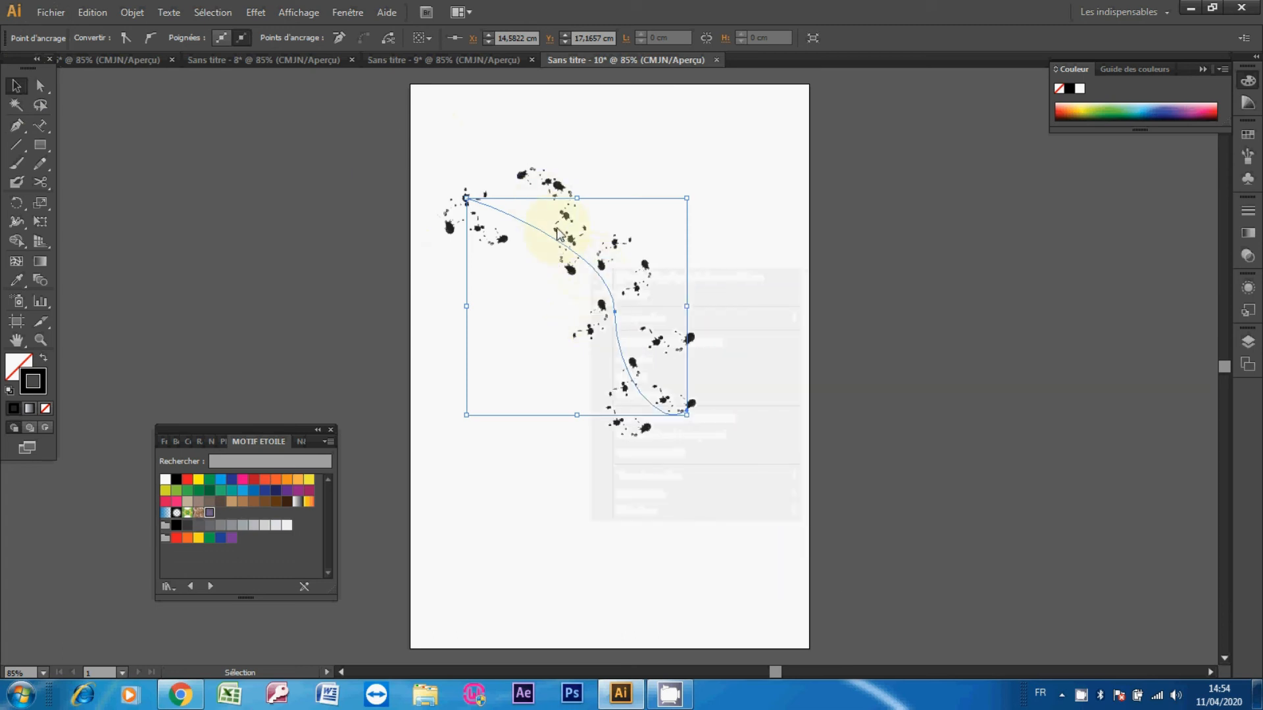
pyautogui.click(135, 13)
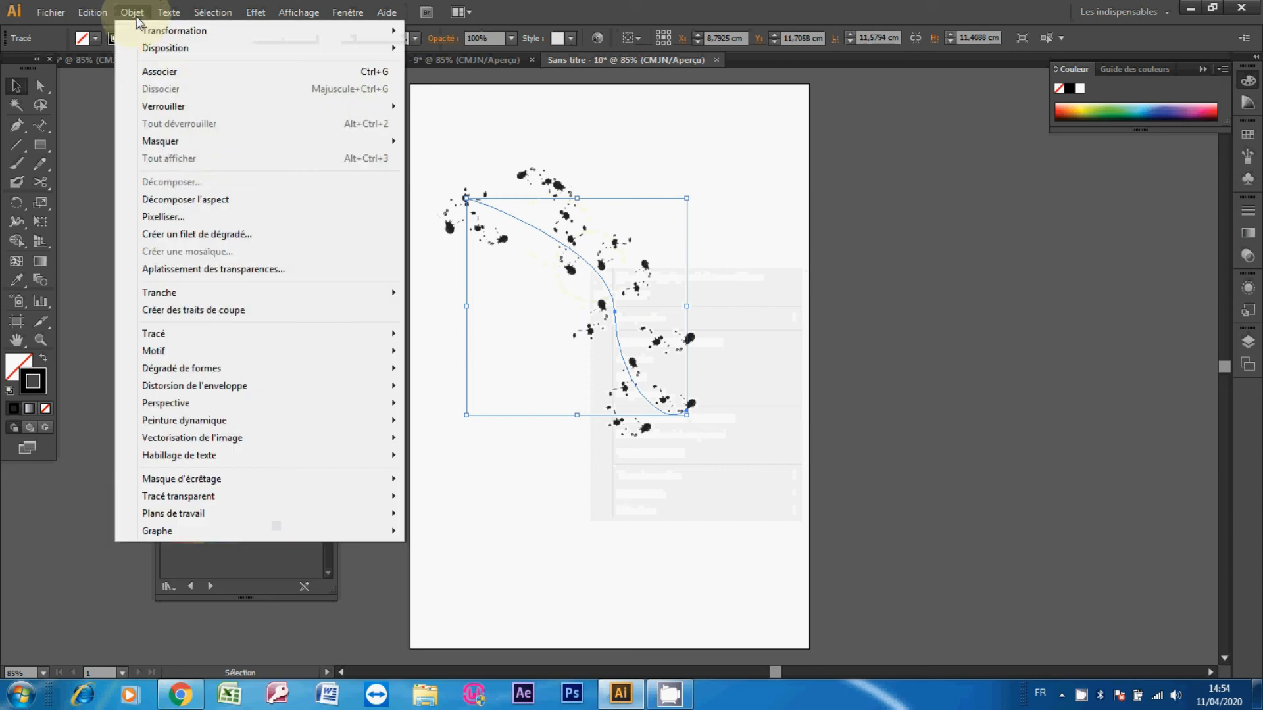
pyautogui.click(215, 199)
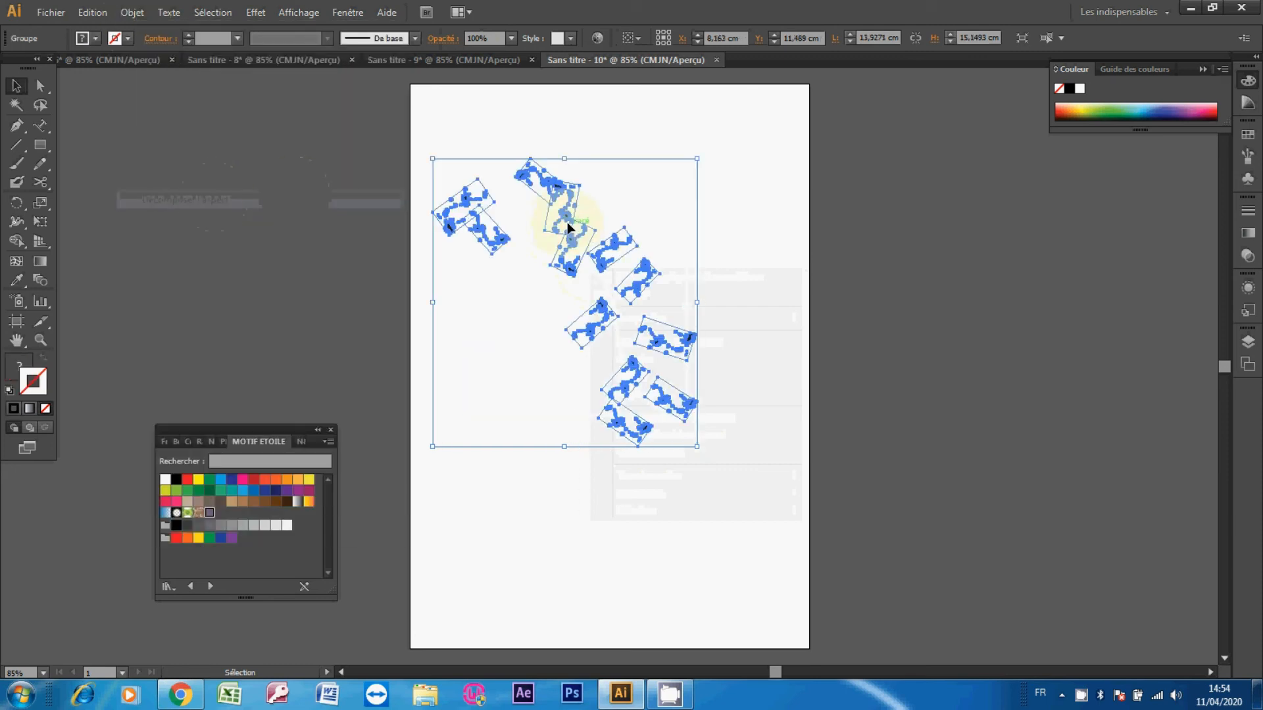
# Ungroup the expanded splatter artwork twice
pyautogui.rightClick(631, 247)
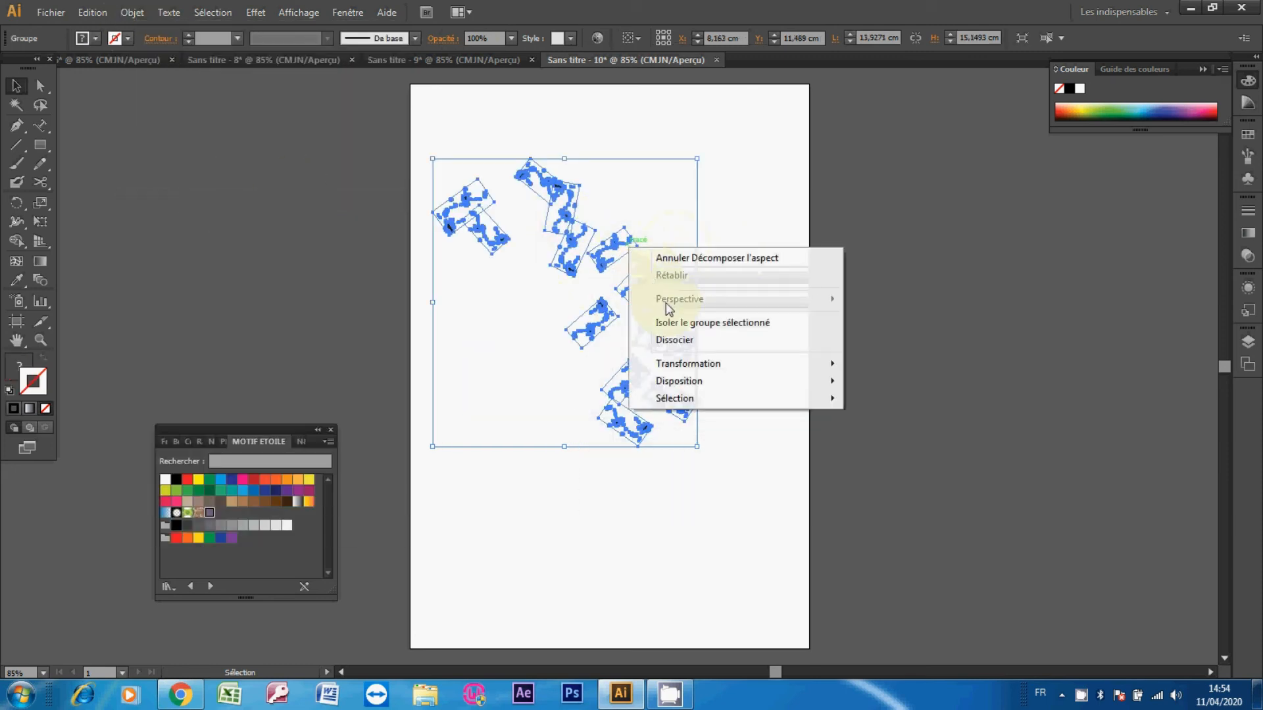
pyautogui.click(677, 341)
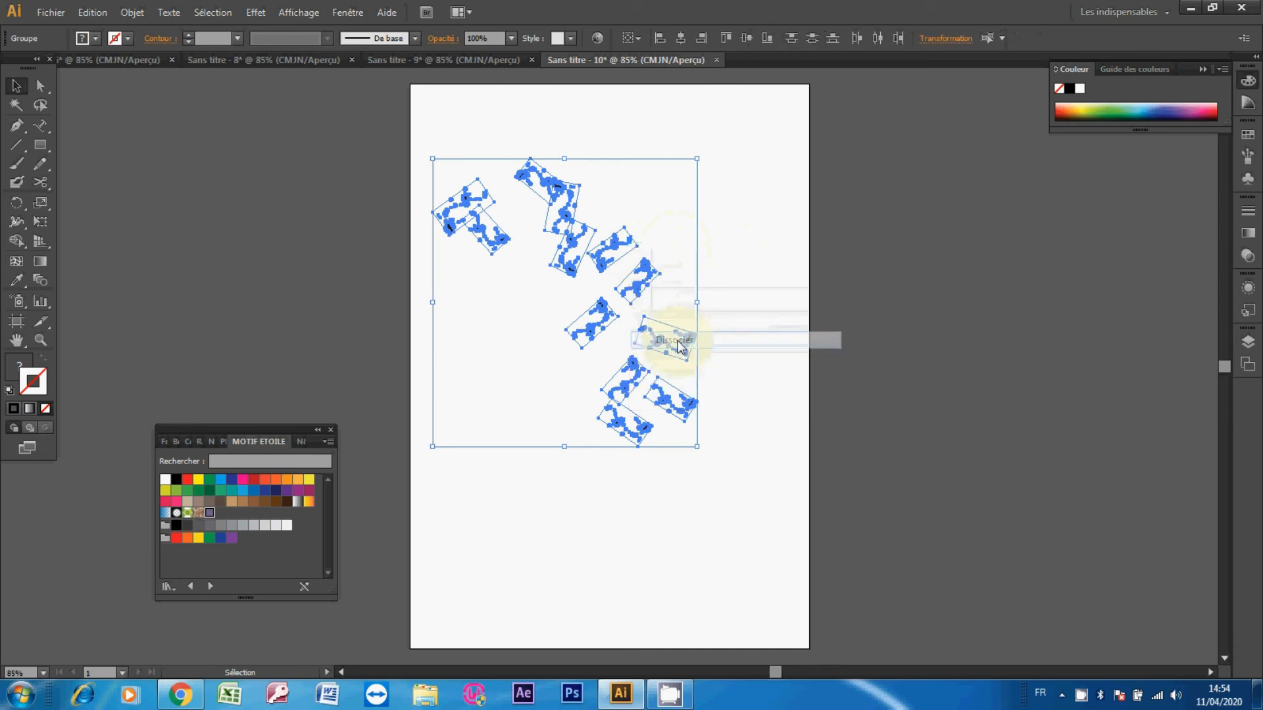
pyautogui.rightClick(619, 261)
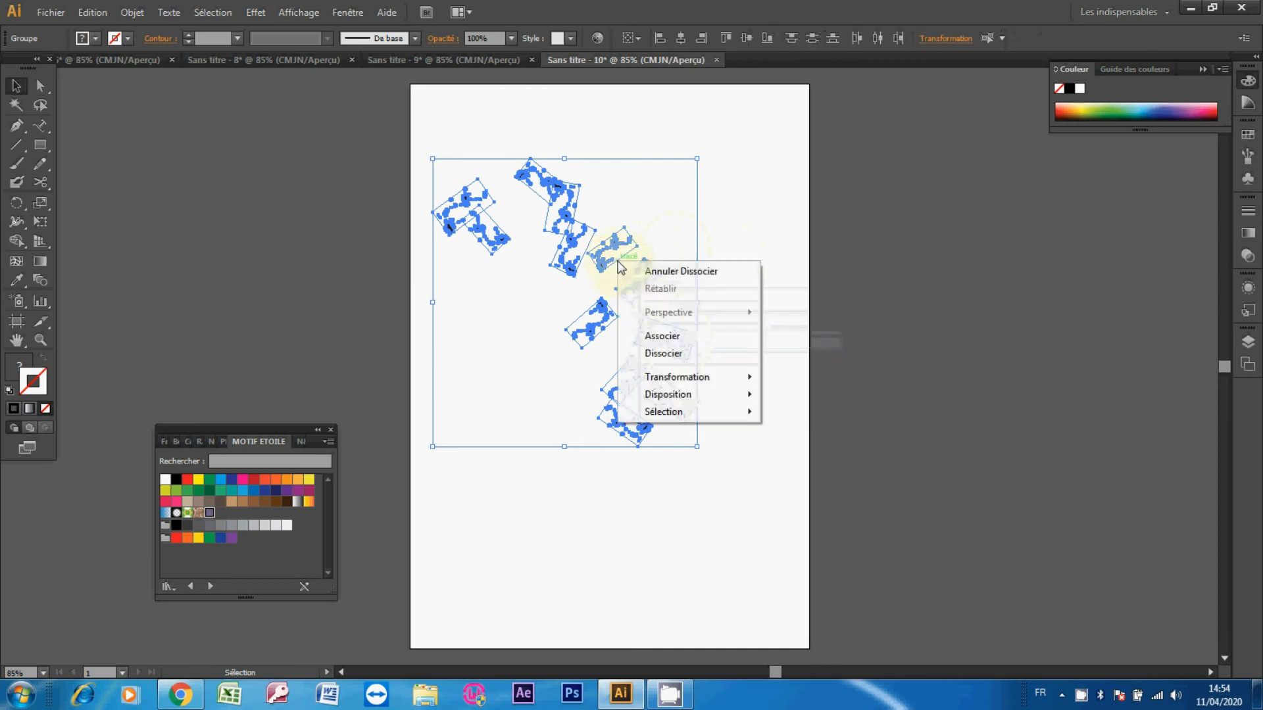
pyautogui.click(709, 351)
pyautogui.rightClick(645, 279)
pyautogui.click(719, 502)
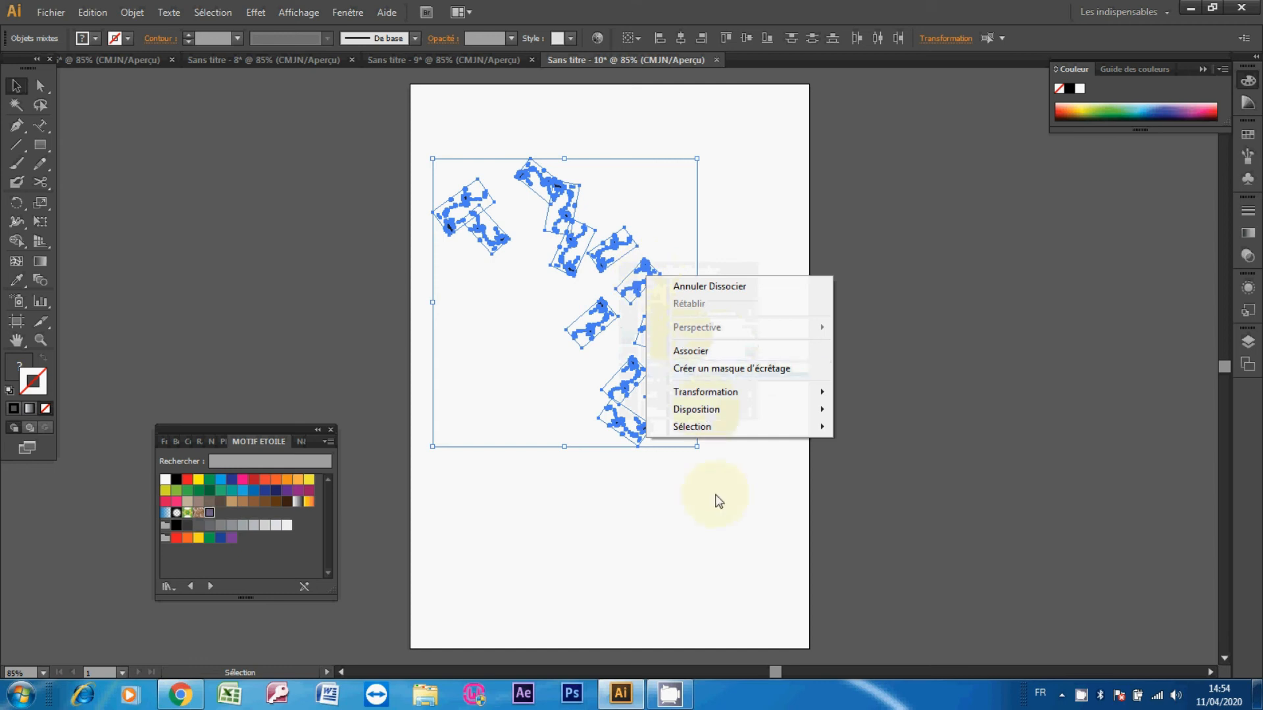
# Ungroup the splatter cluster just right of the curve's middle and fill its largest blot with the brown swirl pattern swatch
pyautogui.moveTo(677, 347); pyautogui.dragTo(671, 341)
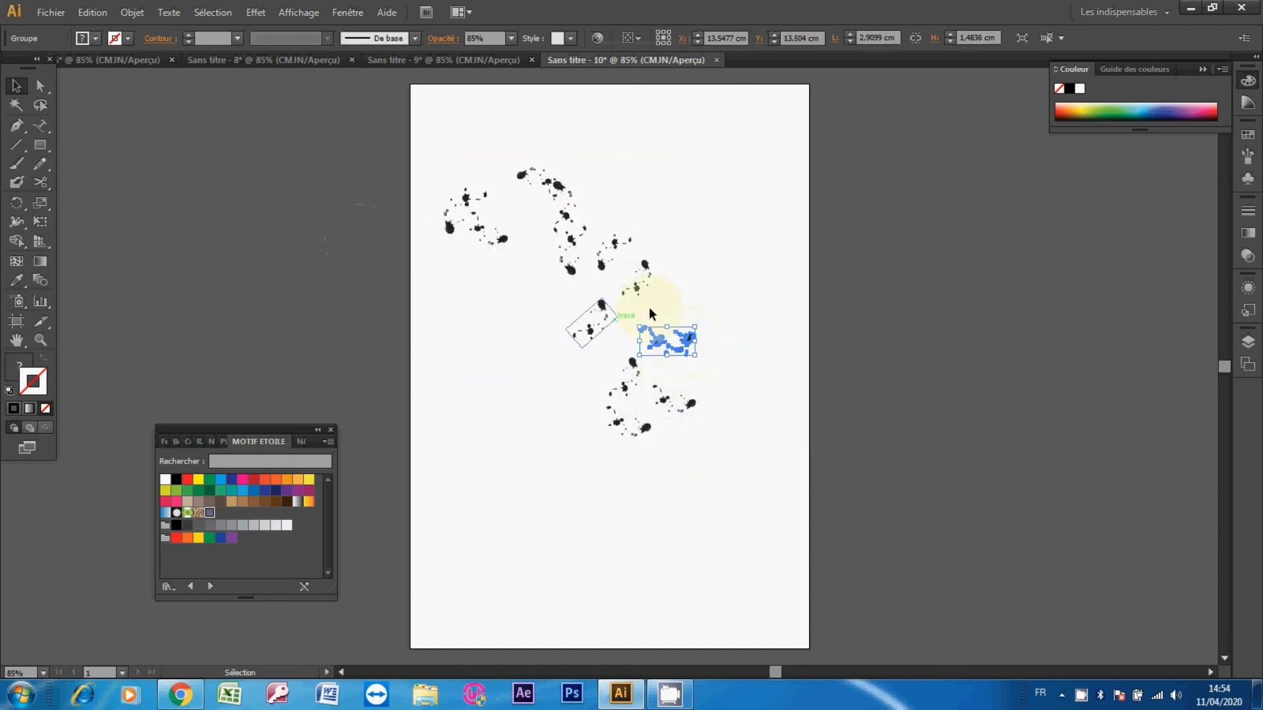
pyautogui.rightClick(677, 354)
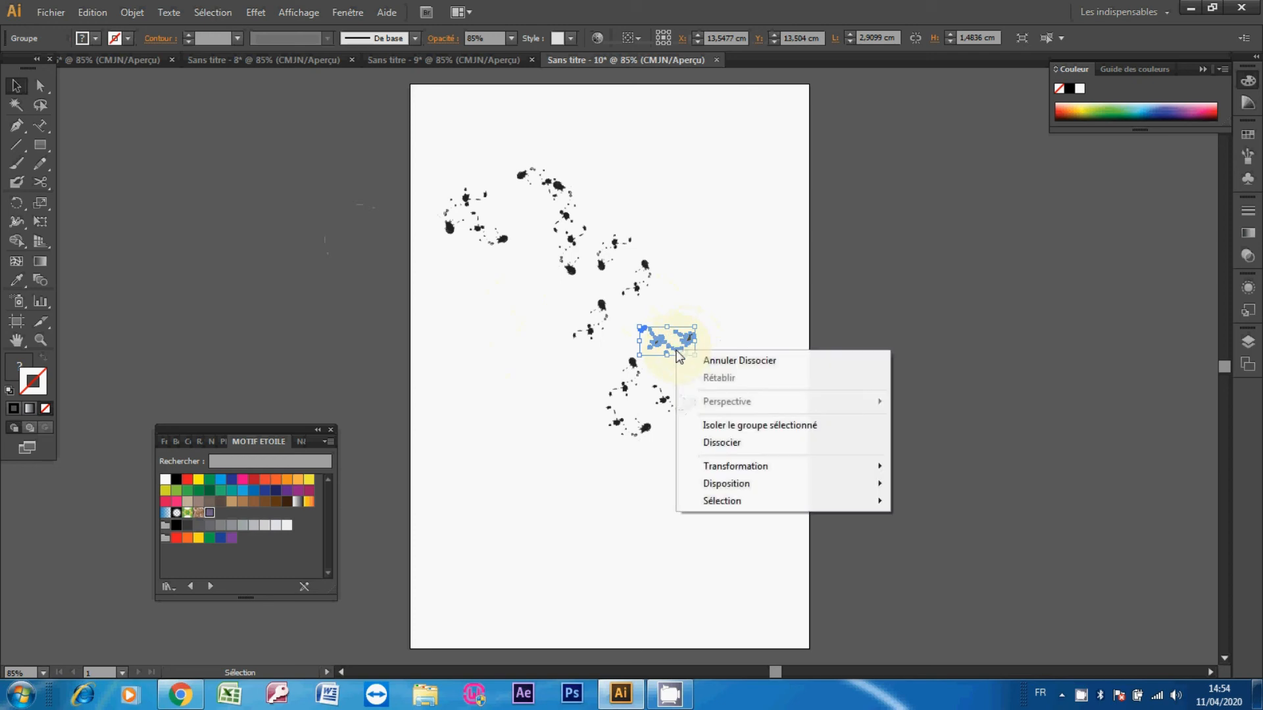
pyautogui.click(734, 443)
pyautogui.rightClick(685, 342)
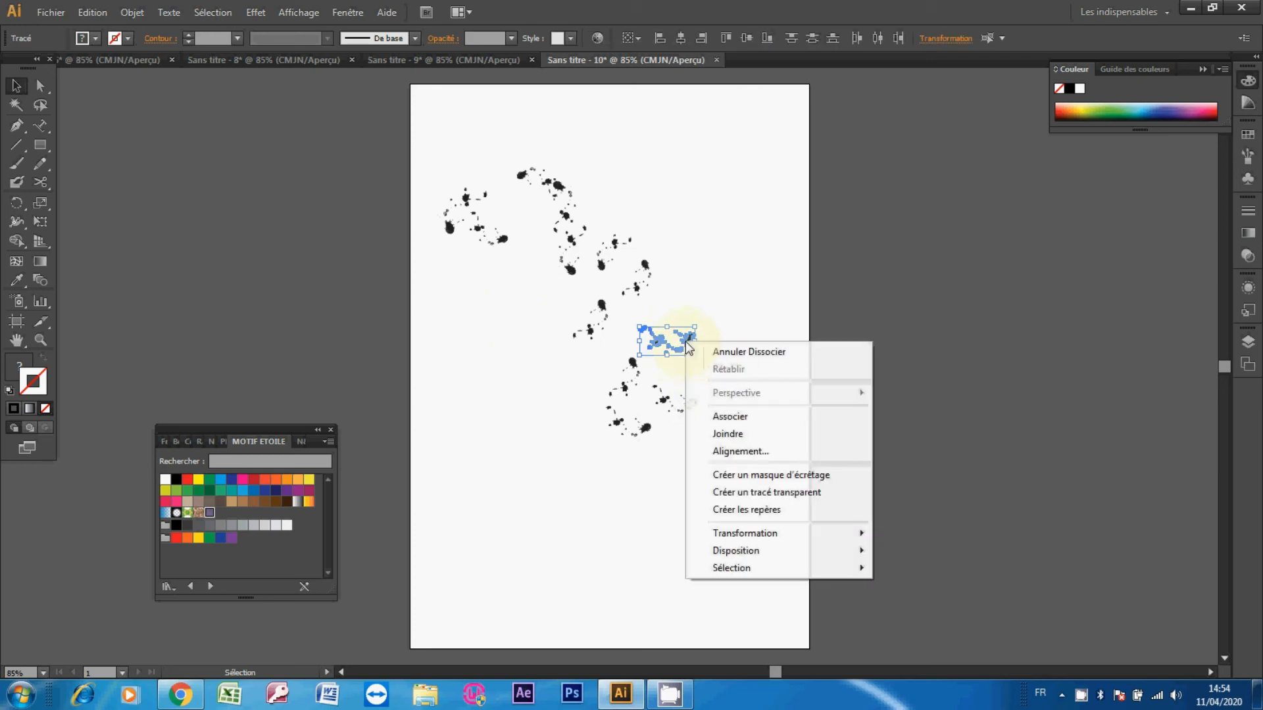
pyautogui.click(668, 491)
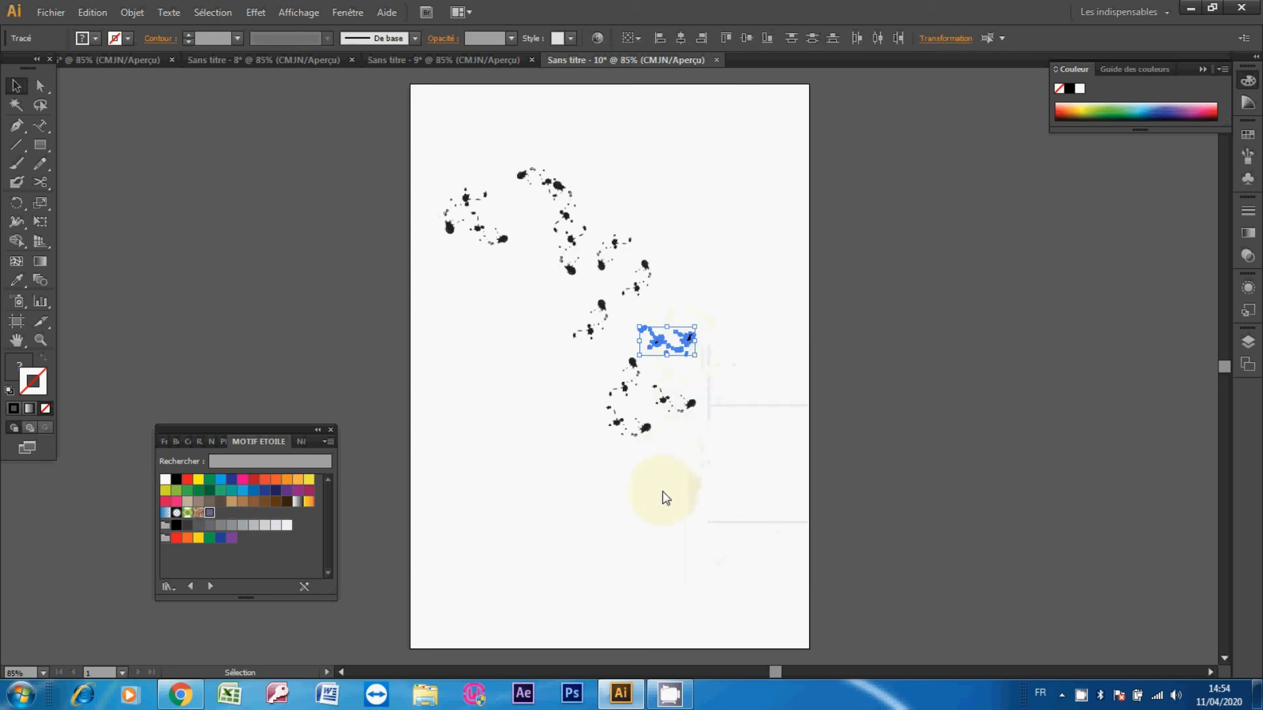
pyautogui.click(689, 341)
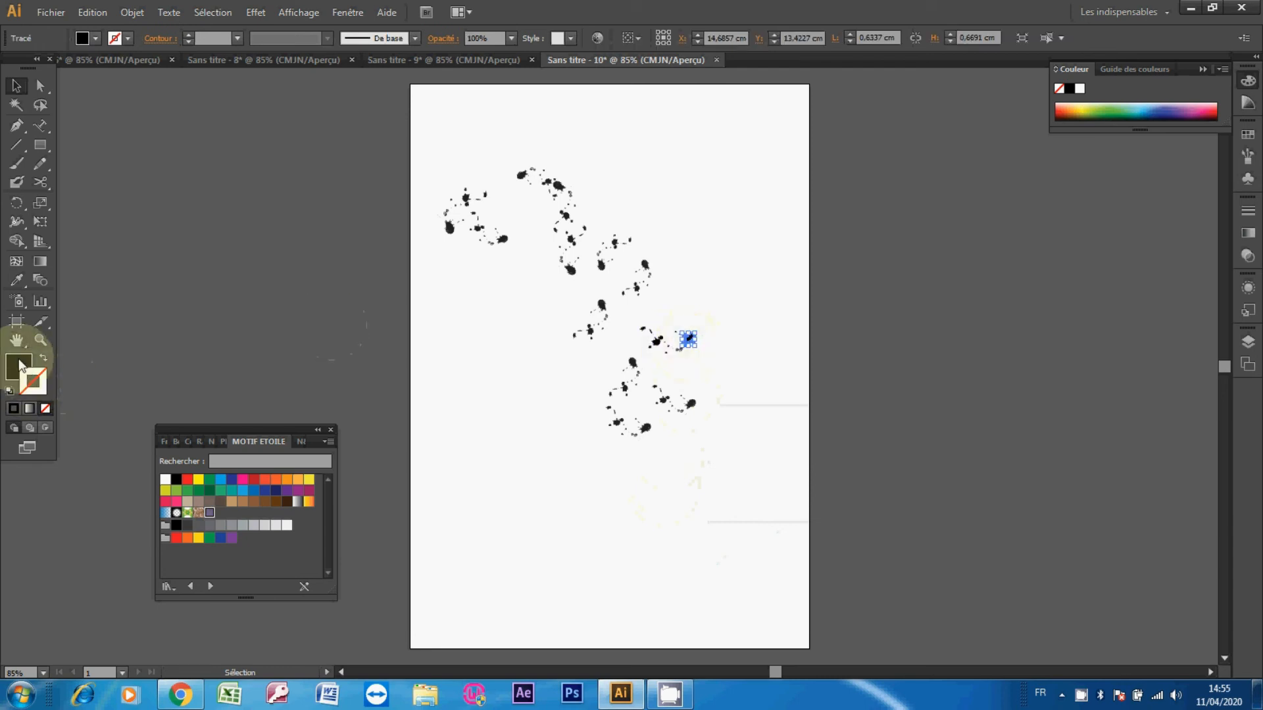
pyautogui.click(196, 514)
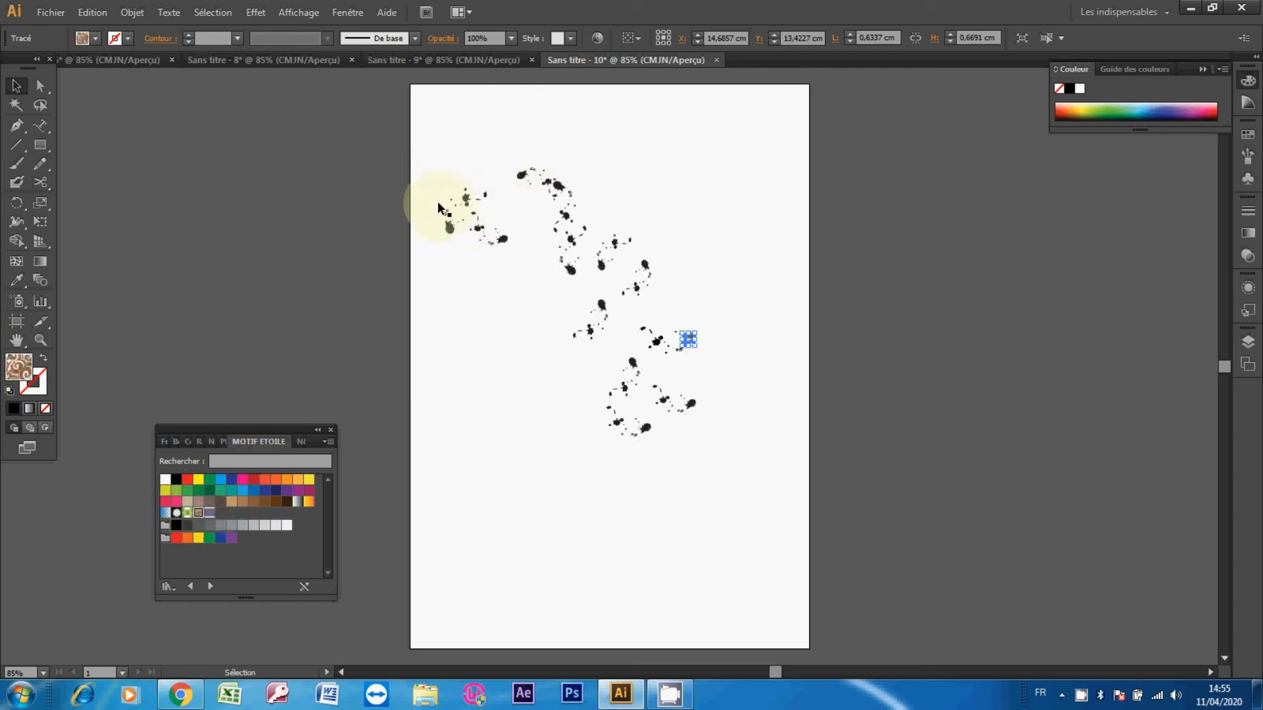
# Try a magenta fill and the green foliage pattern on the two splatter clusters at the curve's upper start, undoing each fill
pyautogui.moveTo(438, 184); pyautogui.dragTo(516, 270)
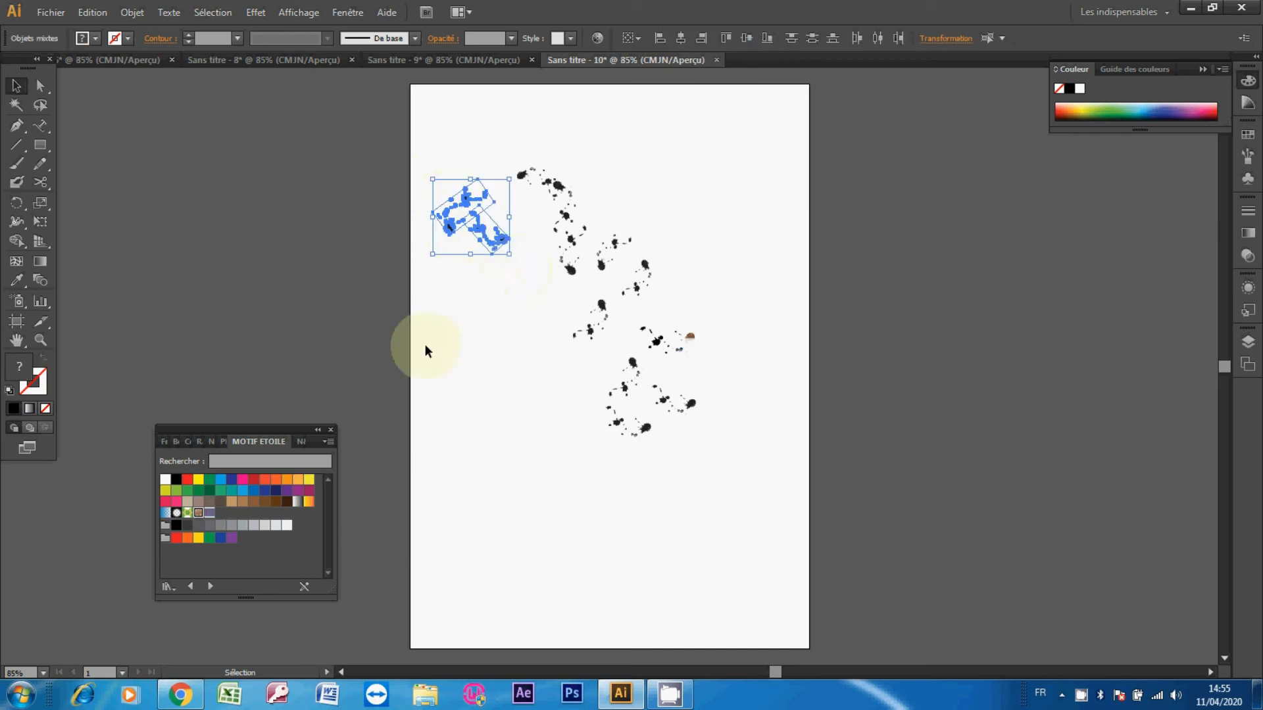
pyautogui.click(242, 480)
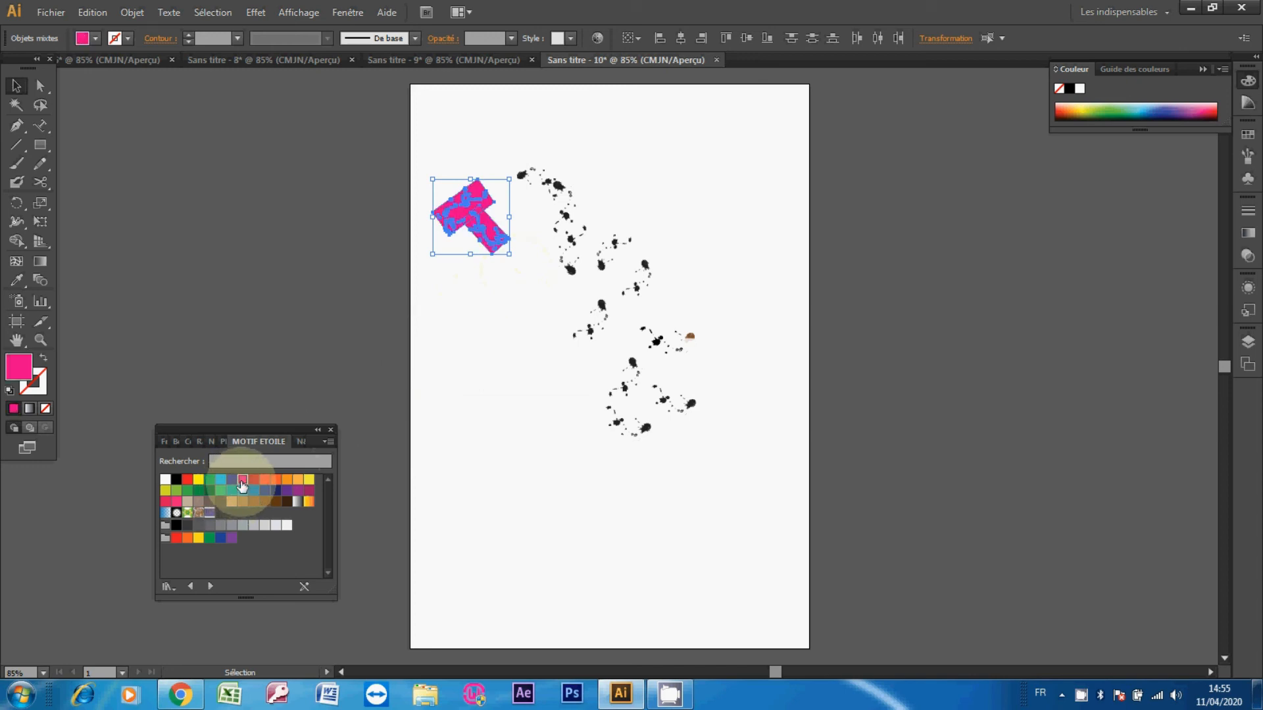
pyautogui.click(217, 507)
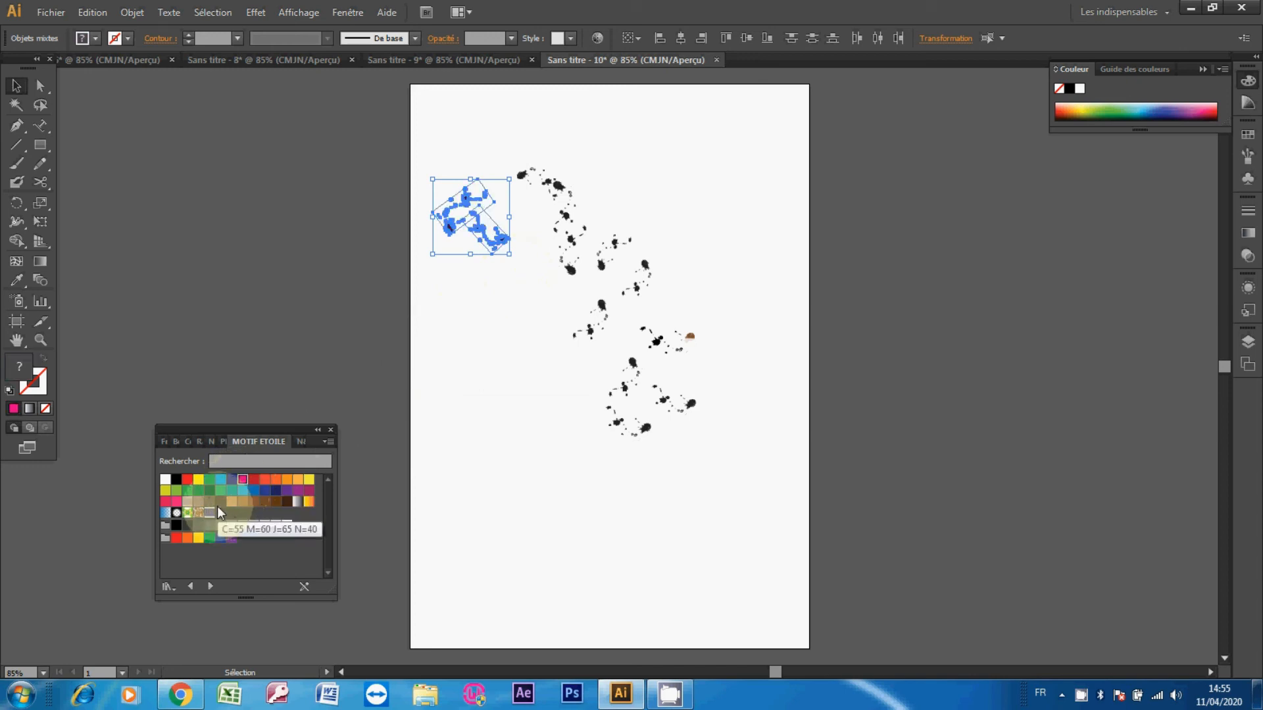
pyautogui.click(188, 513)
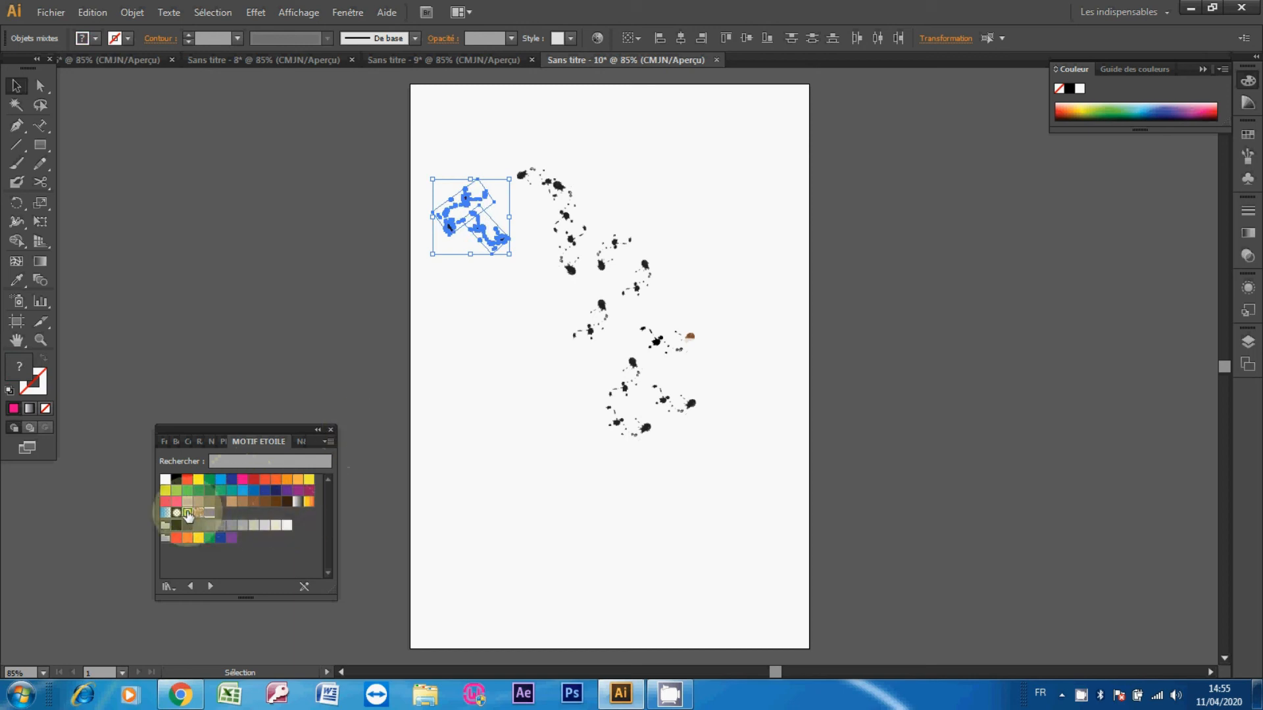
pyautogui.click(439, 389)
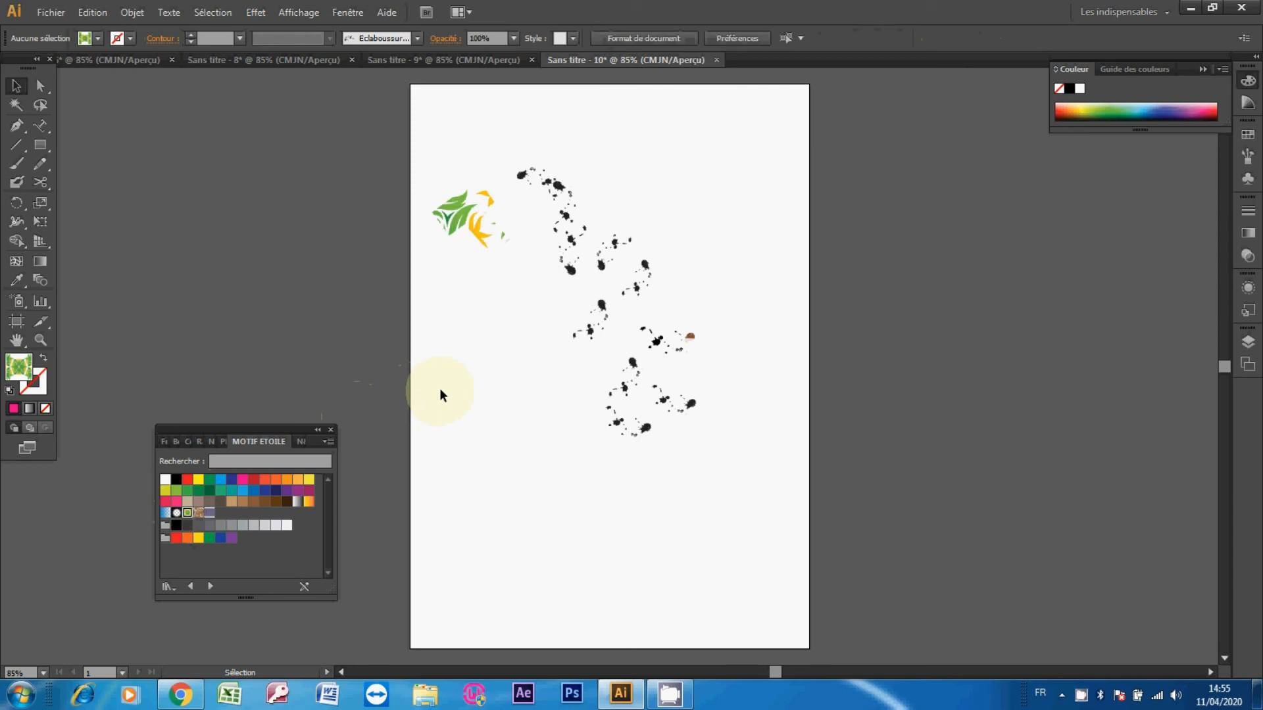
pyautogui.hotkey('ctrl', 'z')
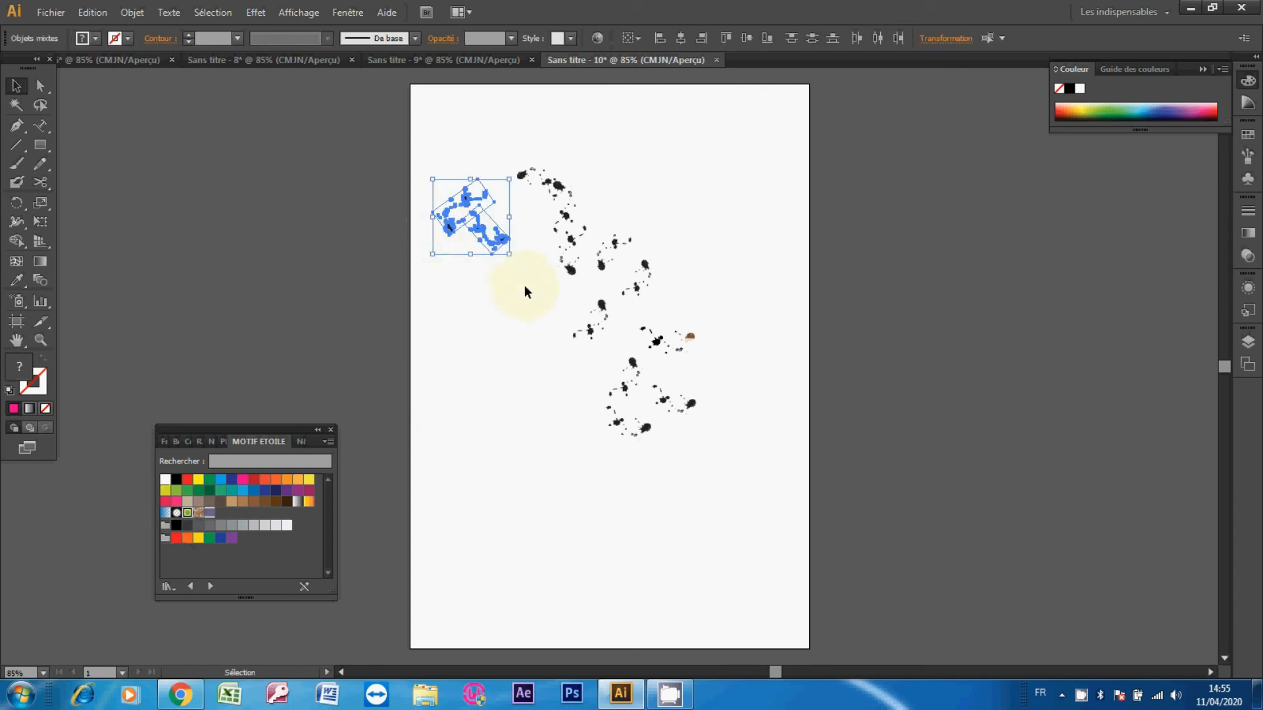
pyautogui.click(523, 285)
# Ungroup the lower of the two splatter clusters at the curve's upper start and deselect everything
pyautogui.click(496, 234)
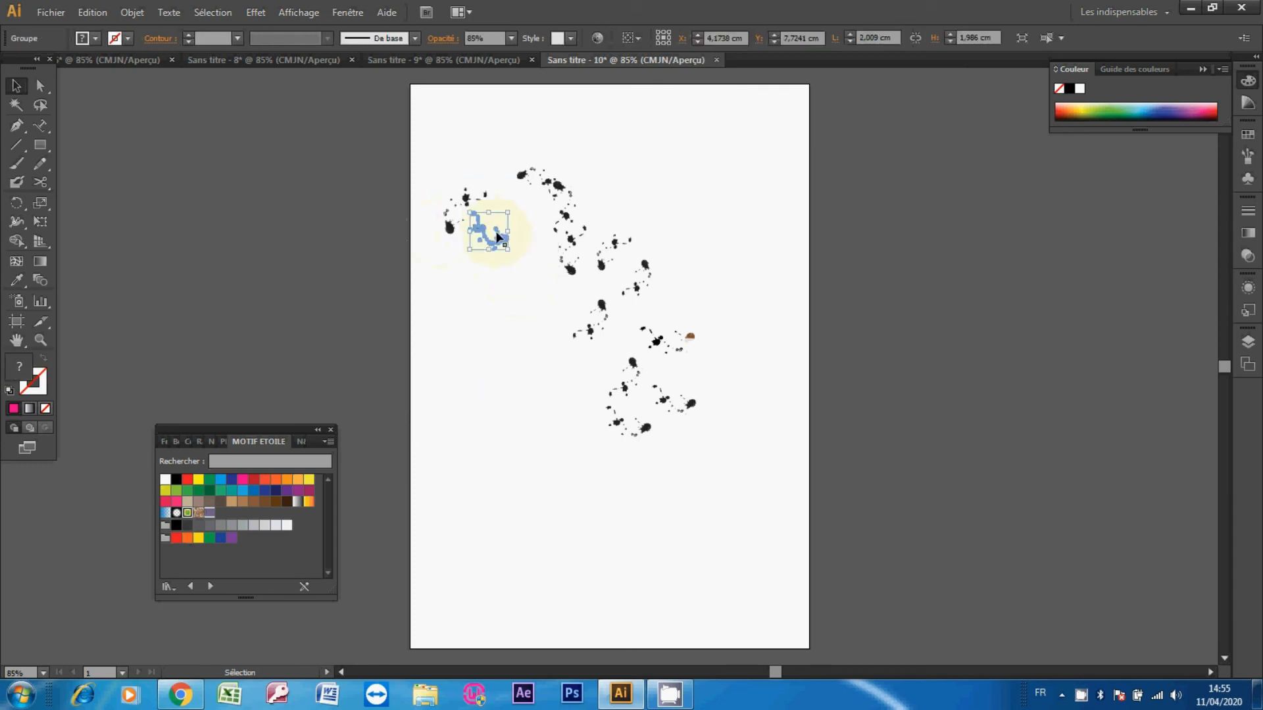
pyautogui.rightClick(497, 235)
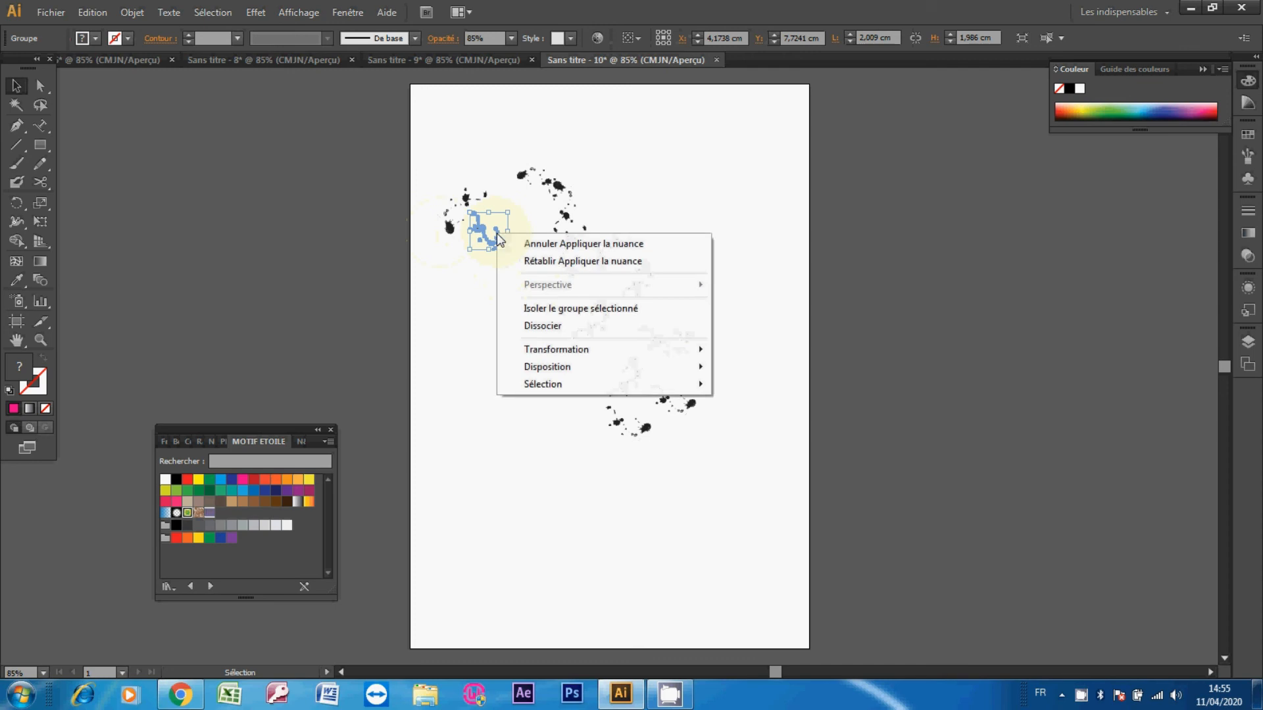
pyautogui.click(551, 322)
pyautogui.click(506, 282)
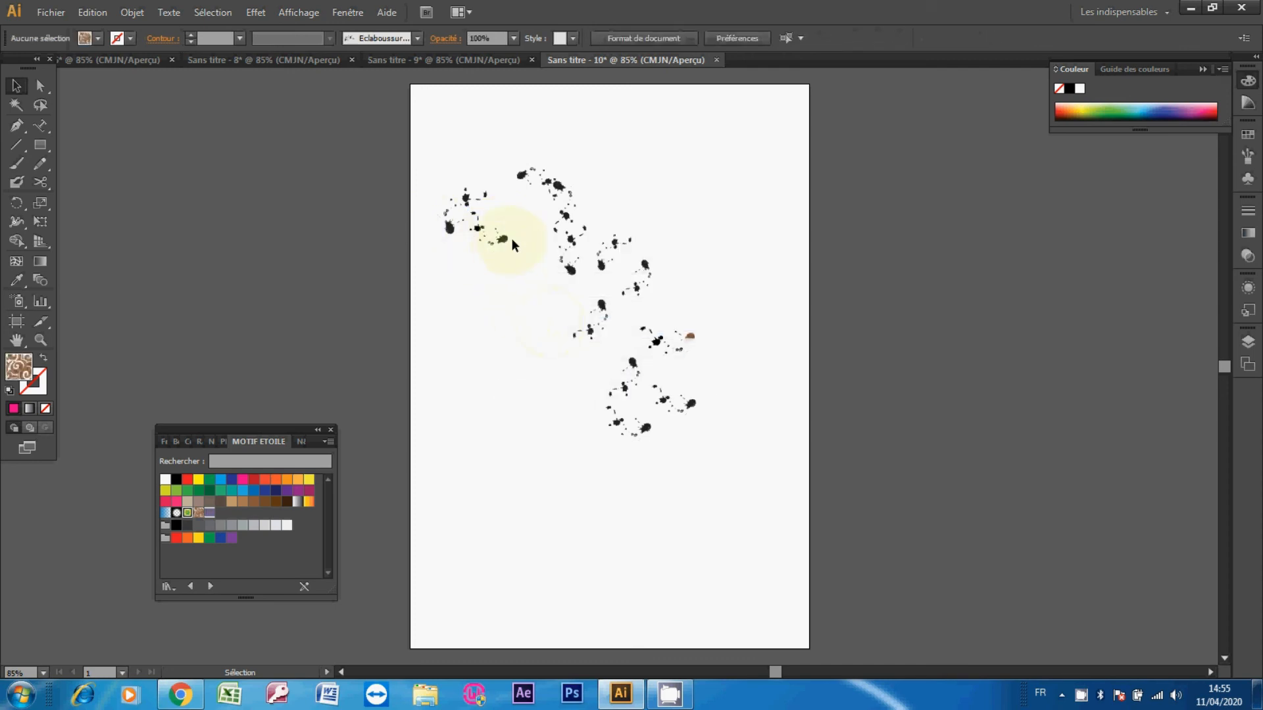
pyautogui.click(506, 238)
pyautogui.hotkey('ctrl', 'z')
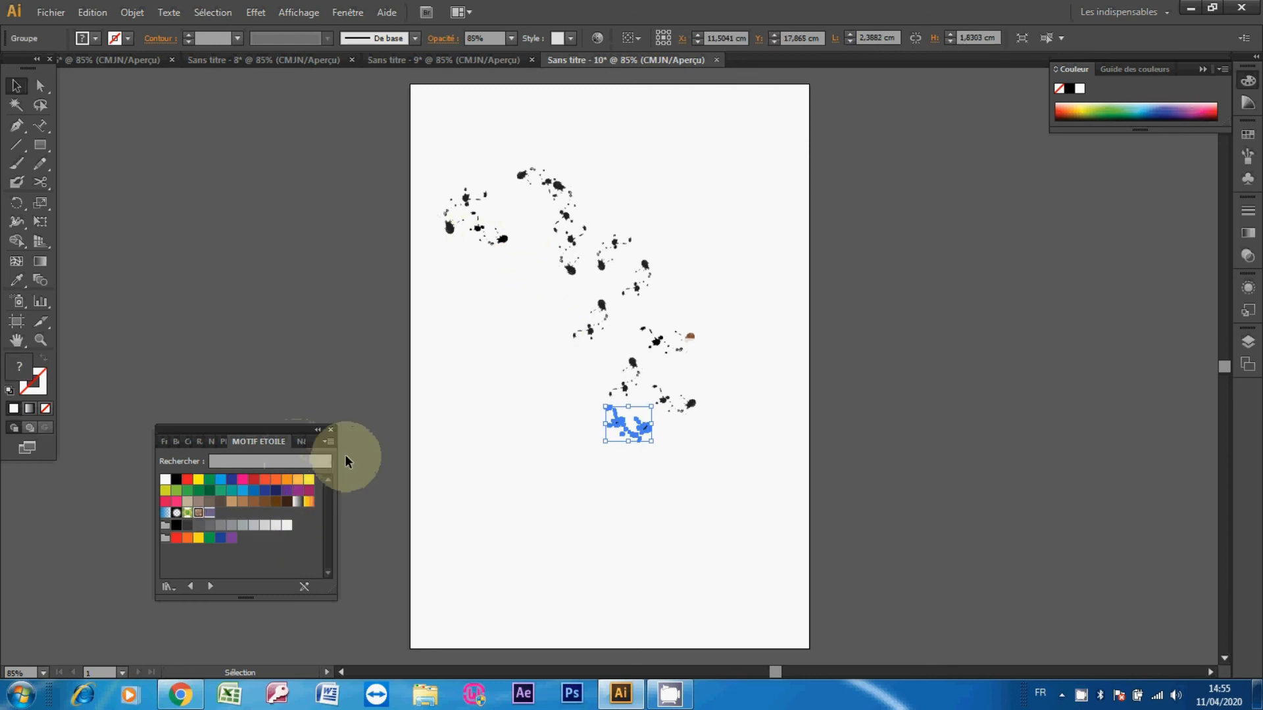
pyautogui.click(367, 452)
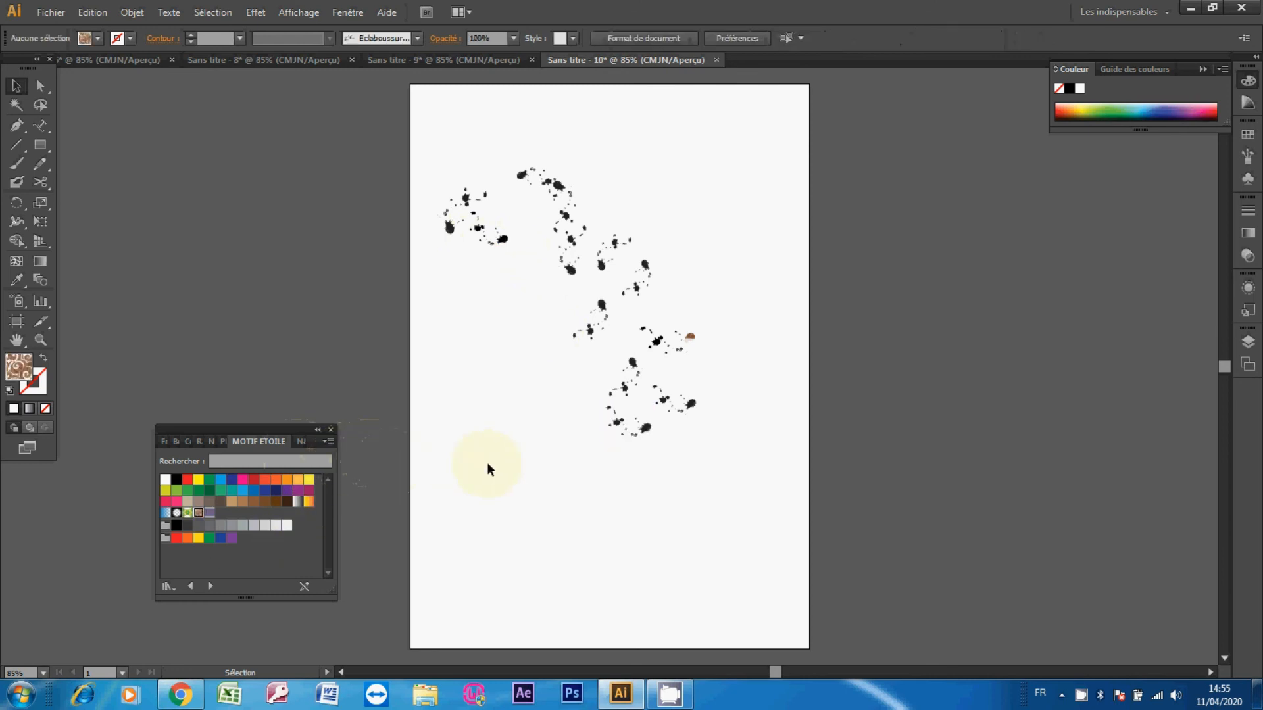
# Create a new A4 CMYK document and draw an ellipse about 8.84 by 9.01 cm in the upper half of the artboard
pyautogui.press('a')
pyautogui.hotkey('ctrl', 'n')
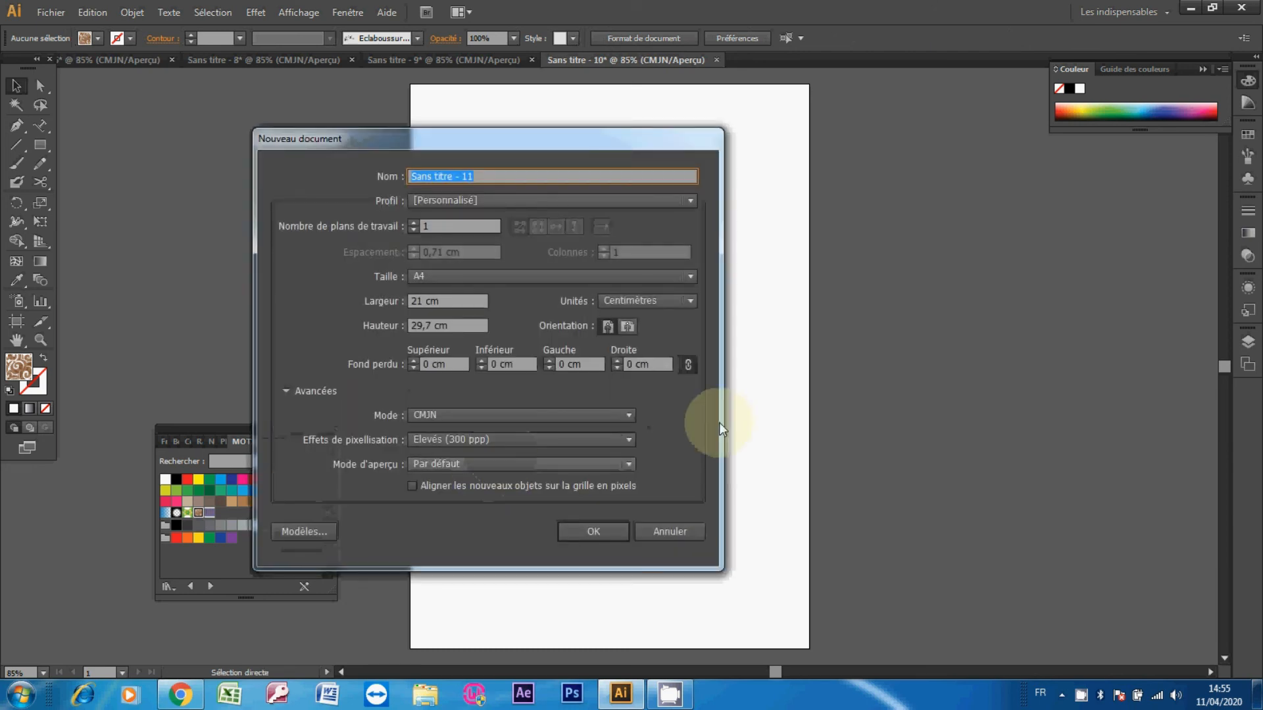
pyautogui.click(602, 530)
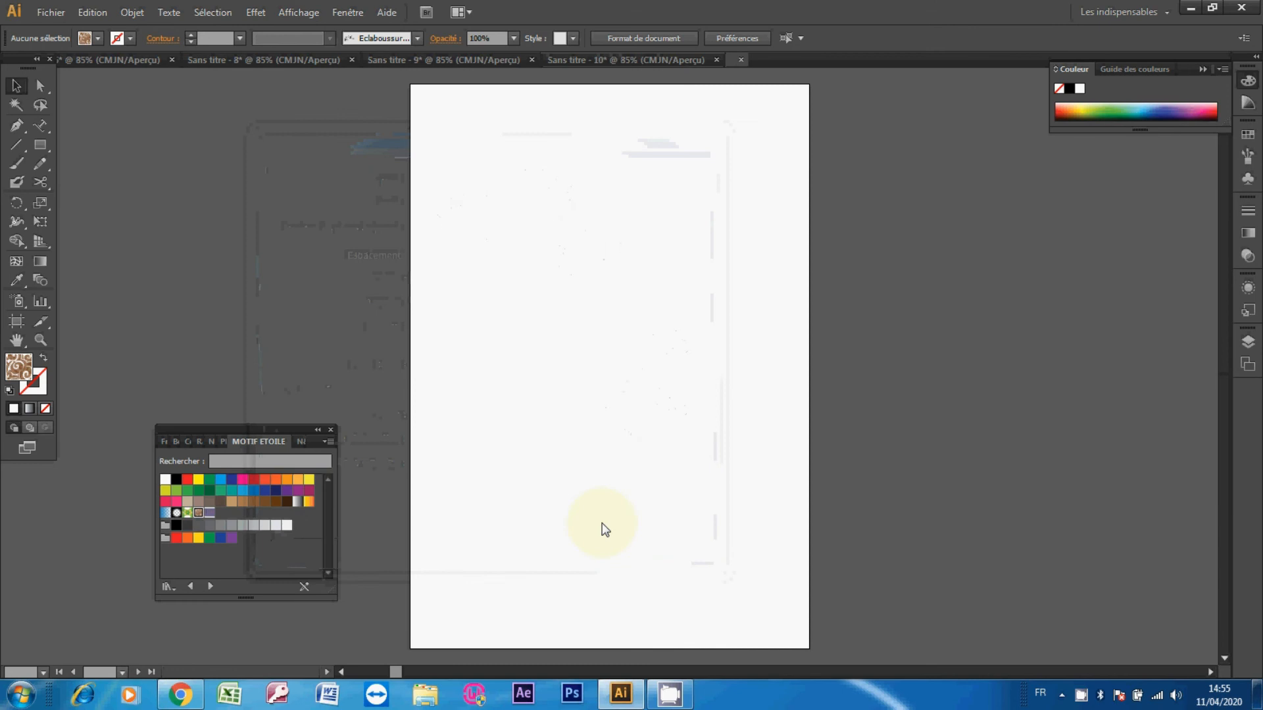
pyautogui.click(13, 161)
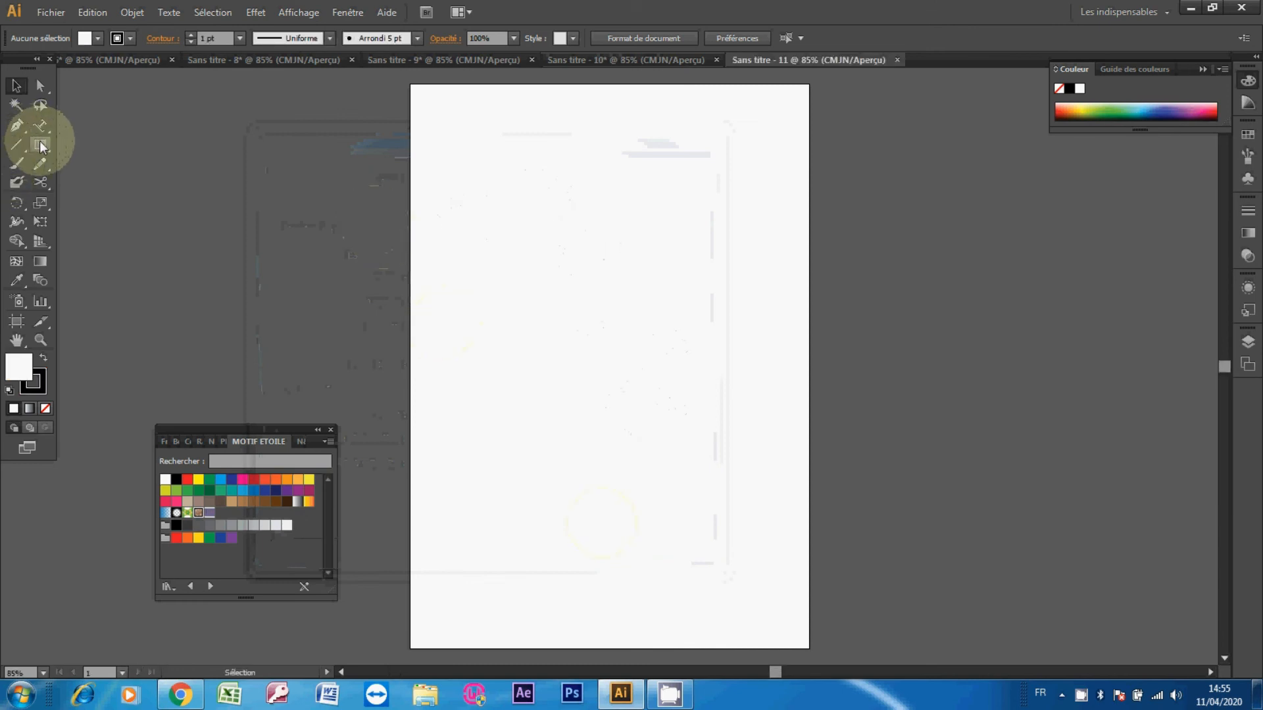
pyautogui.click(41, 146)
pyautogui.moveTo(41, 146); pyautogui.dragTo(75, 183)
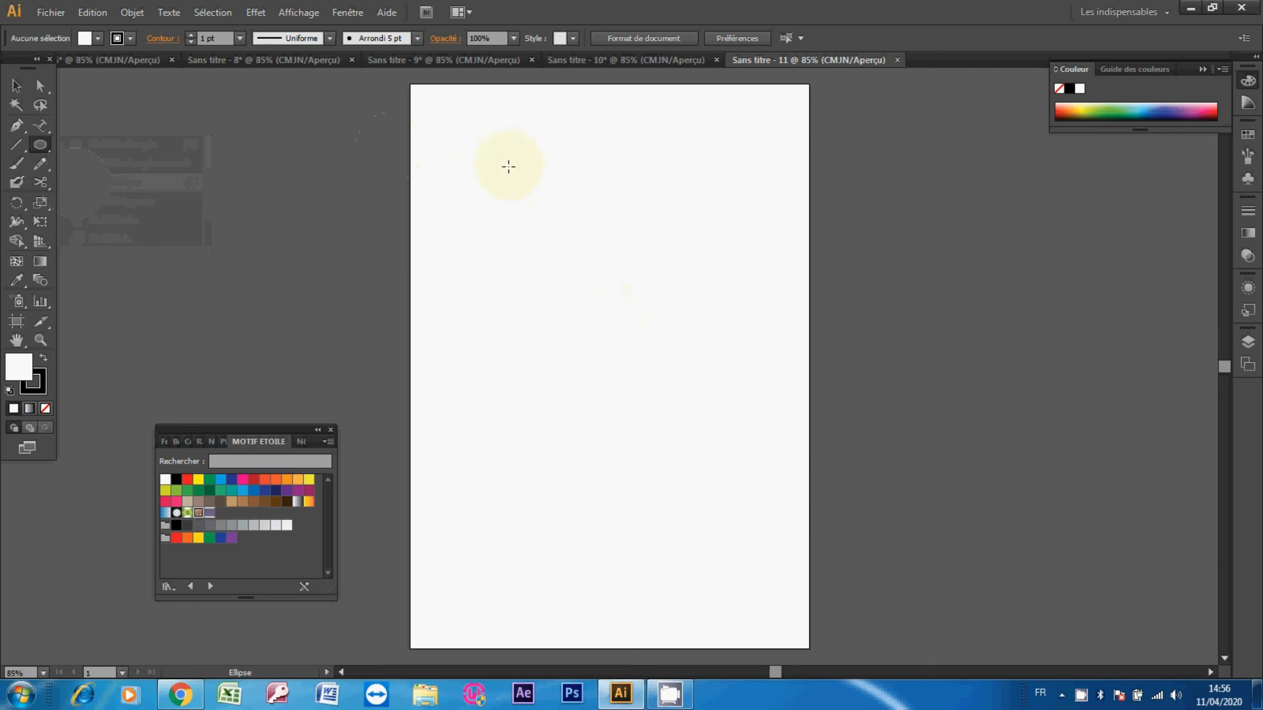
pyautogui.moveTo(509, 166); pyautogui.dragTo(677, 338)
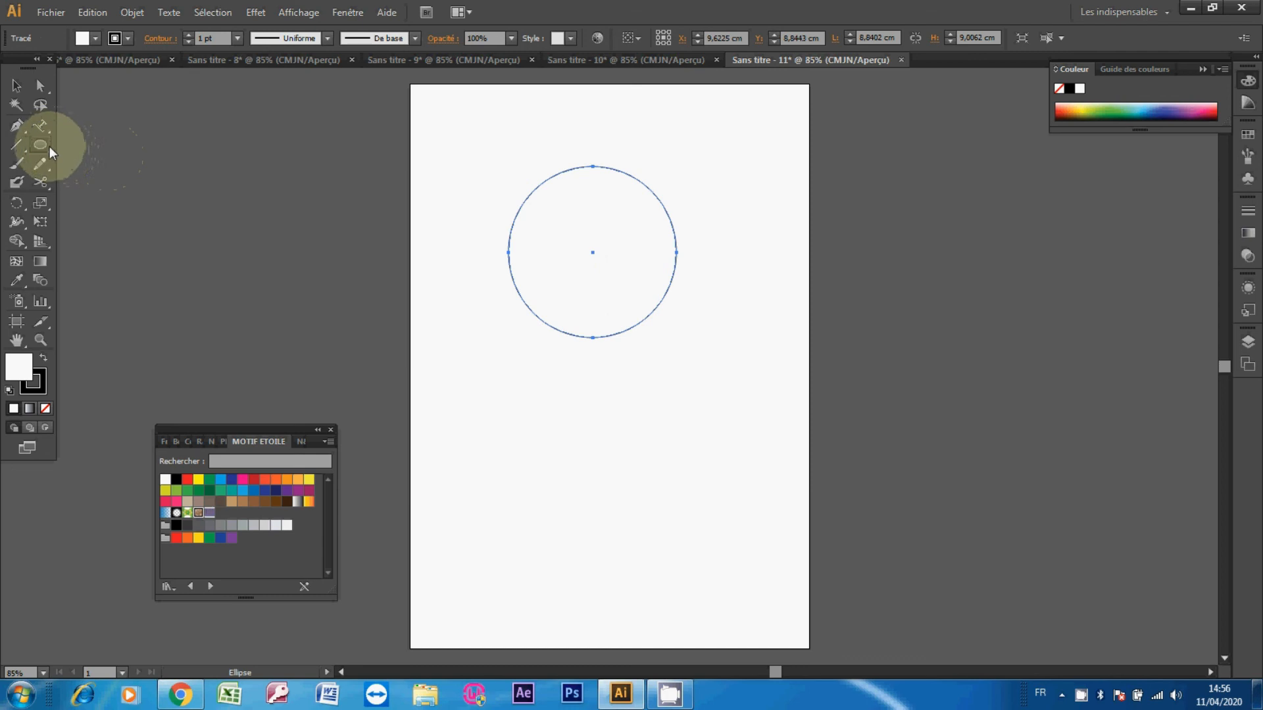
# Try to split the ellipse into two halves with the Scissors tool at its left and right anchor points
pyautogui.click(40, 182)
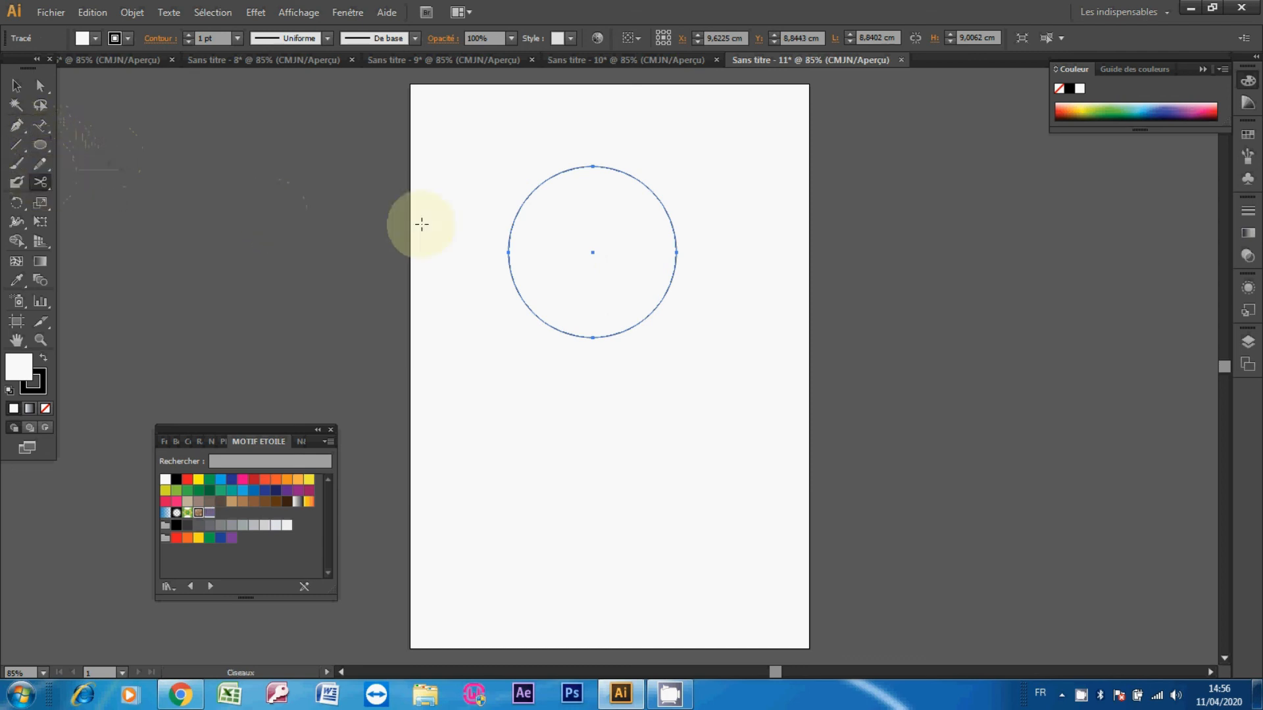
pyautogui.click(507, 251)
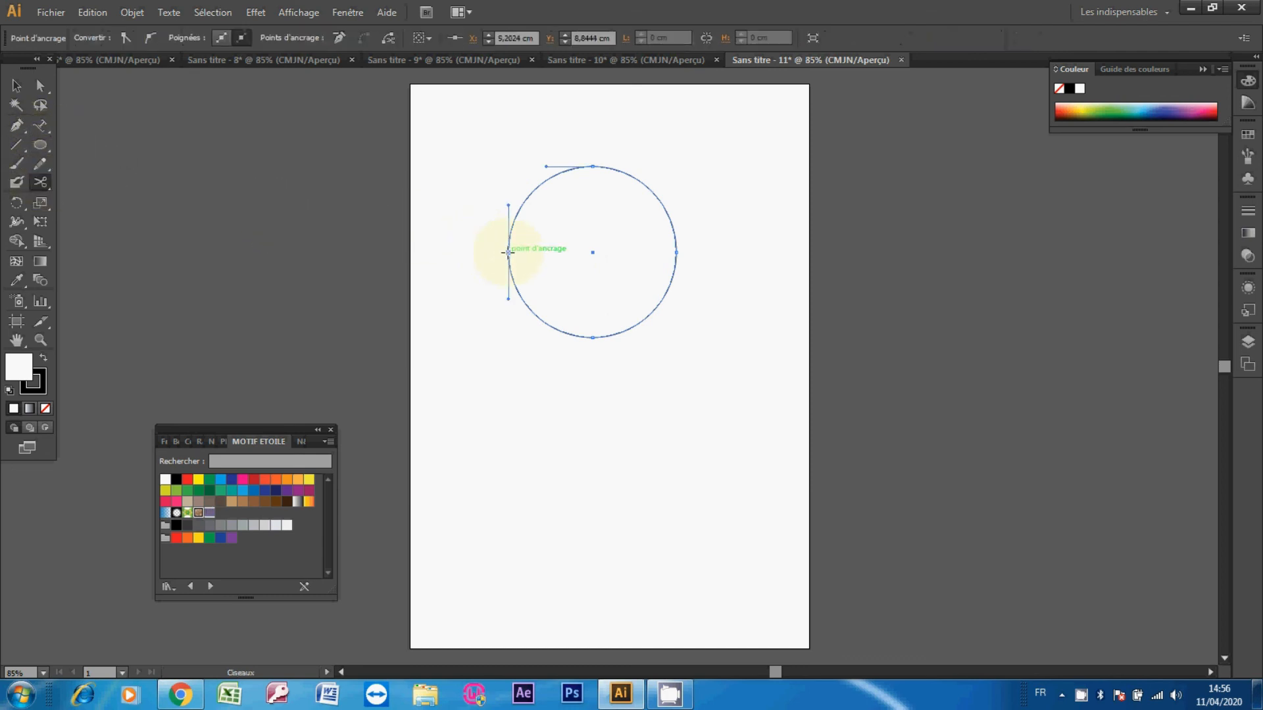
pyautogui.click(676, 252)
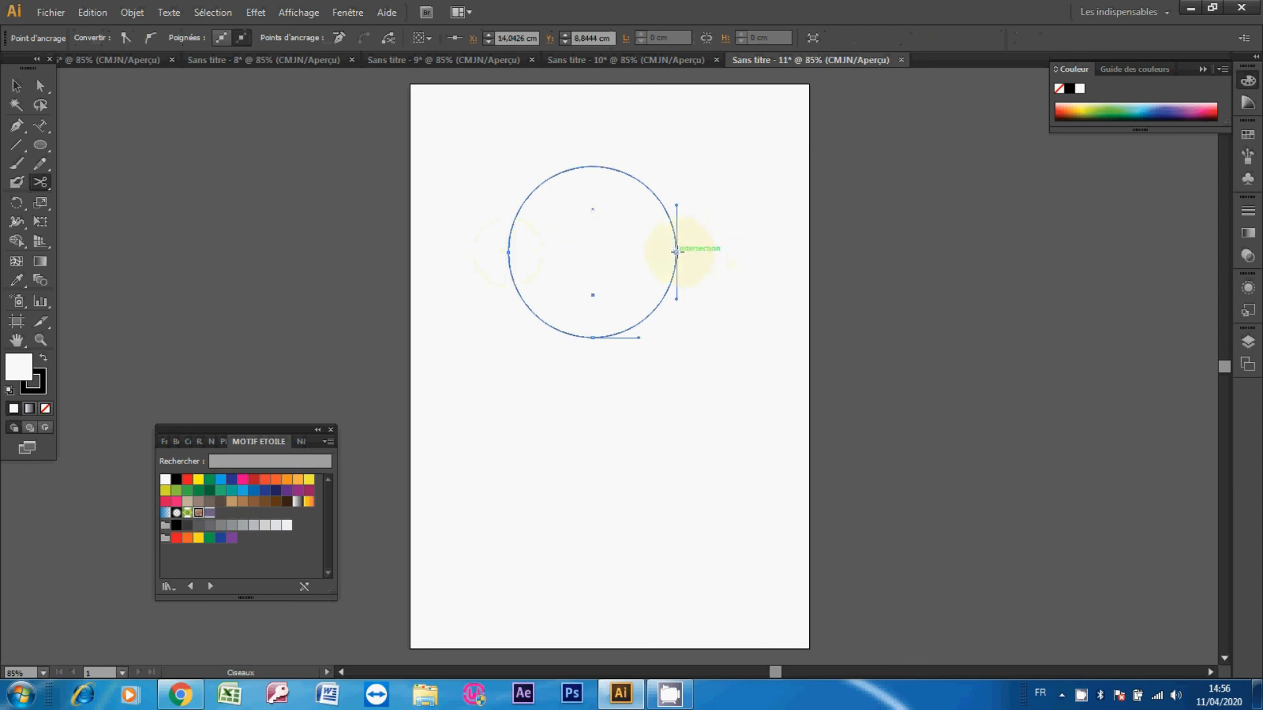
pyautogui.click(18, 87)
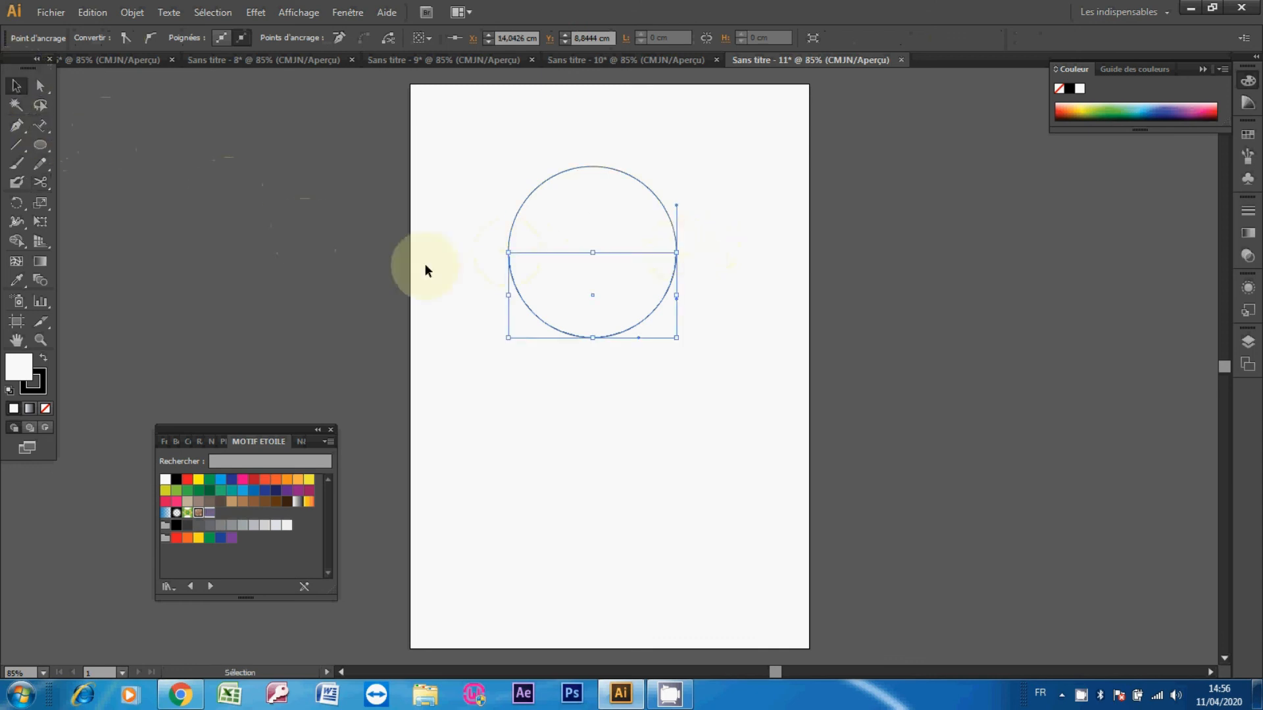
pyautogui.click(547, 252)
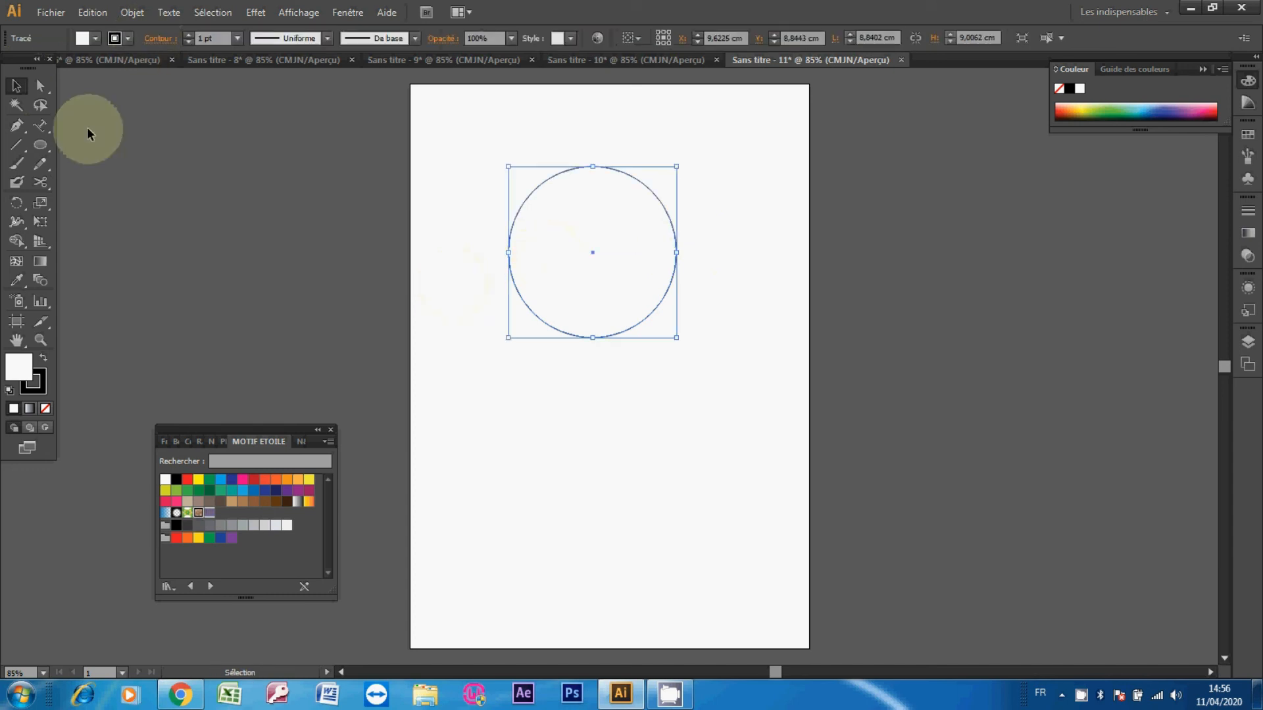
# Try another Scissors cut at the ellipse's left anchor point and delete the ellipse
pyautogui.click(40, 183)
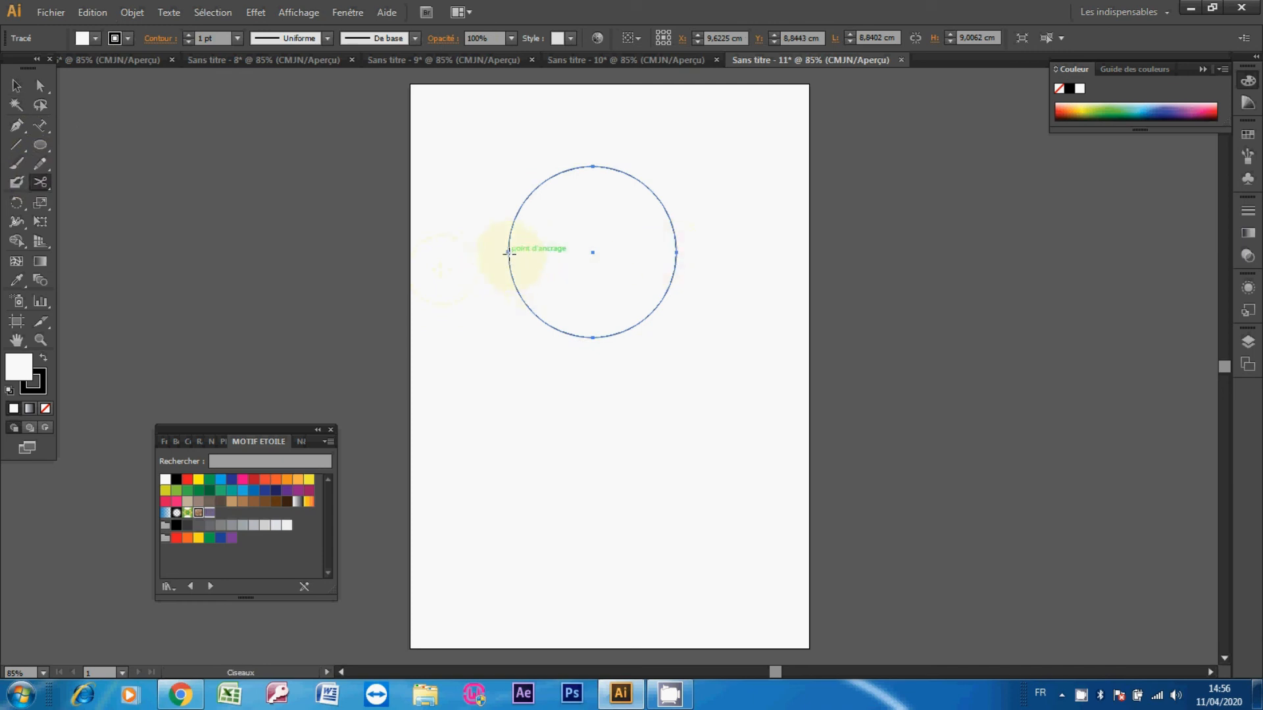
pyautogui.click(508, 252)
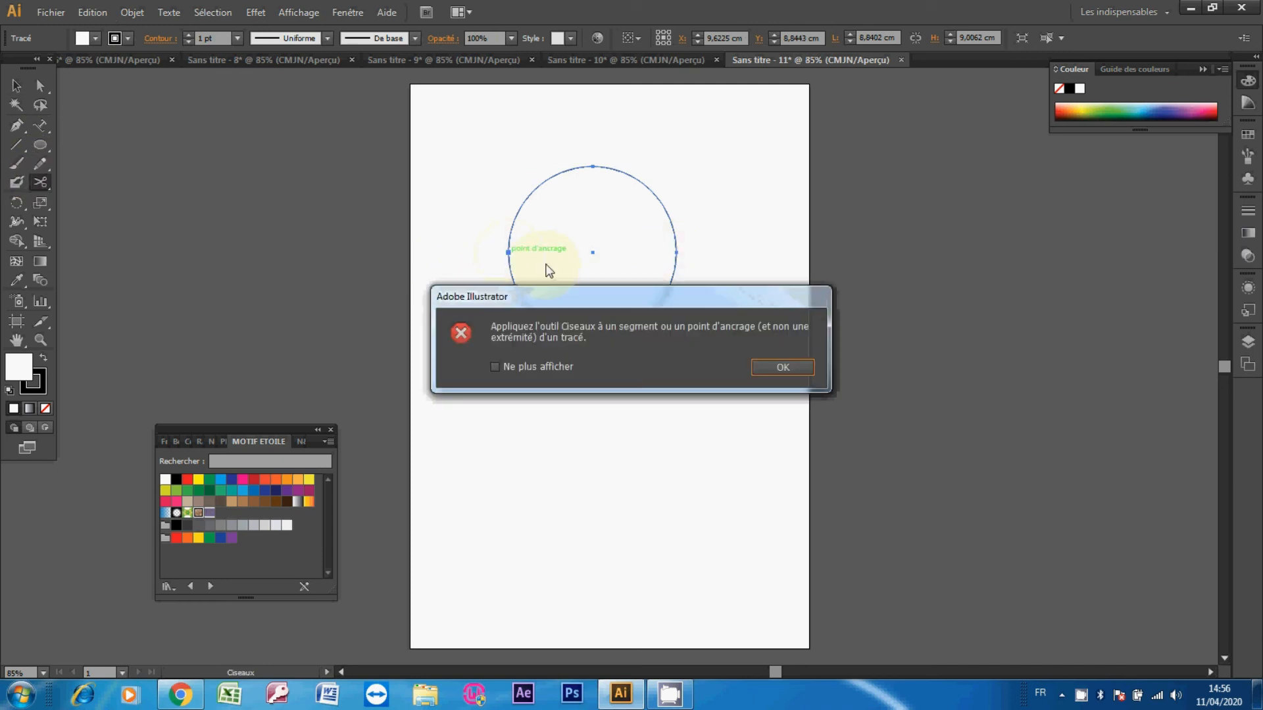
pyautogui.click(777, 366)
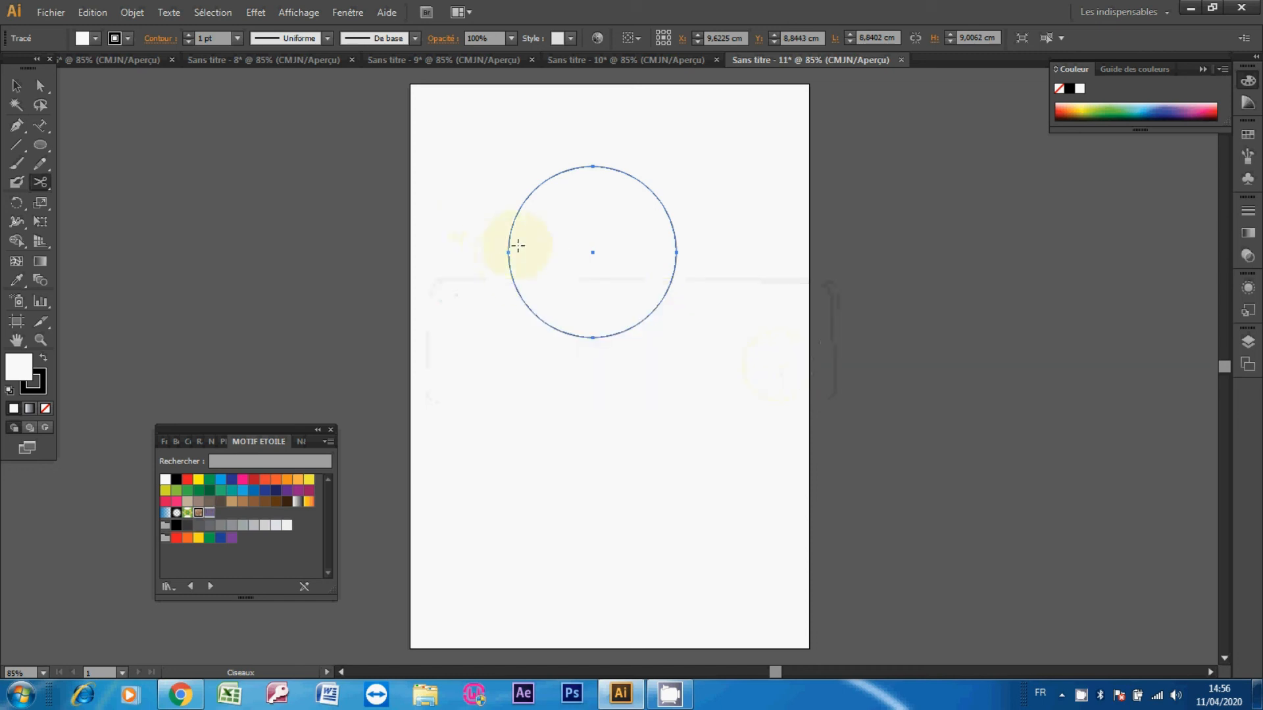
pyautogui.press('ctrl')
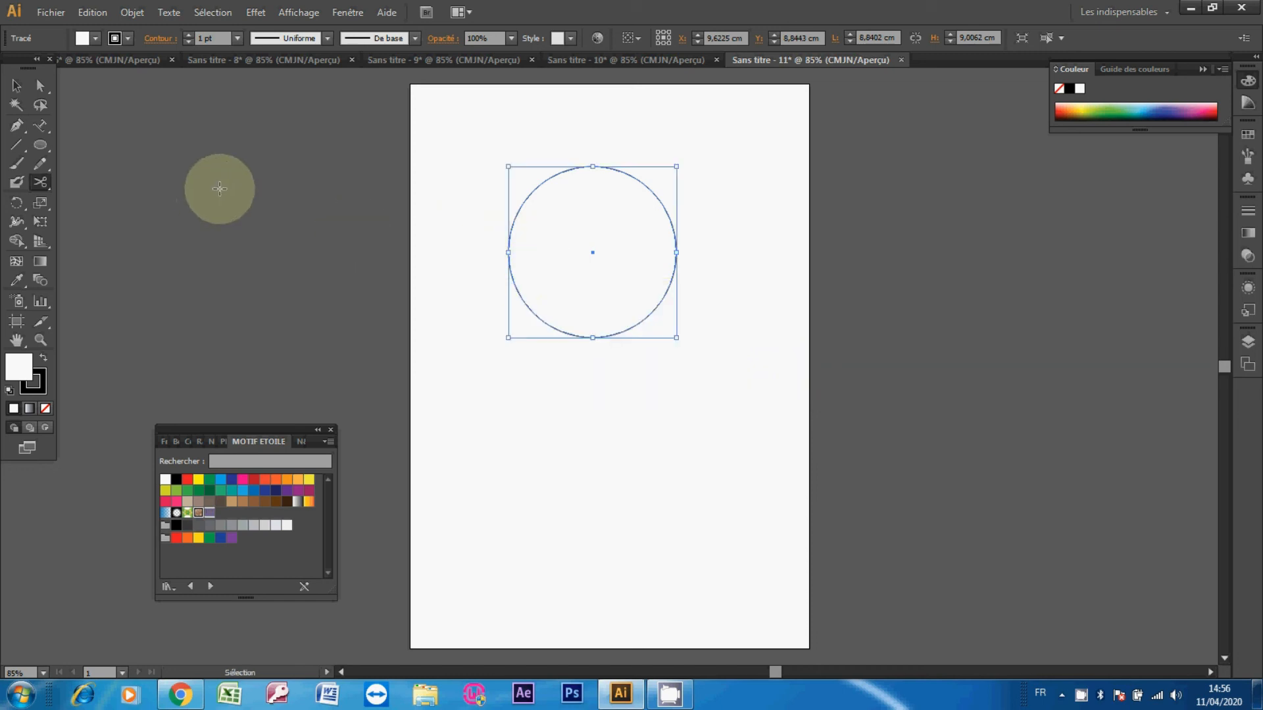
pyautogui.press('Delete')
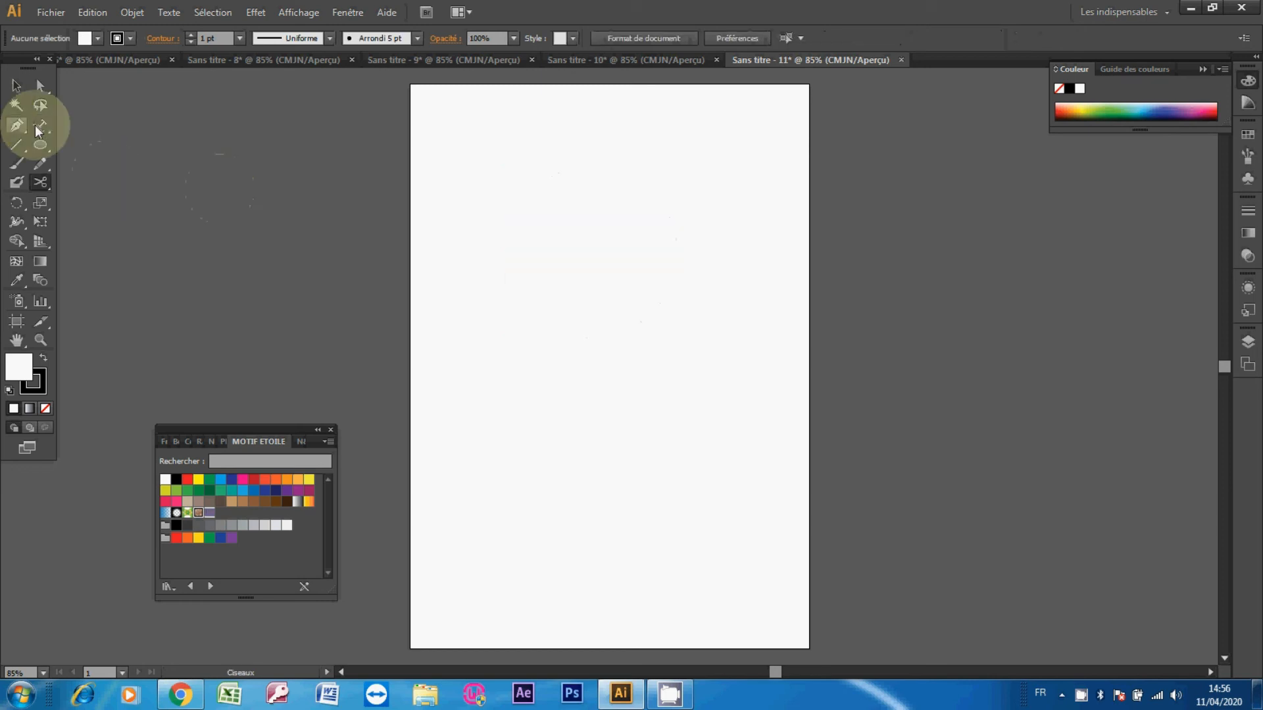
# Draw an ellipse about 8.47 by 8.34 cm in the artboard's upper half and cut it at its left and right anchor points
pyautogui.click(45, 144)
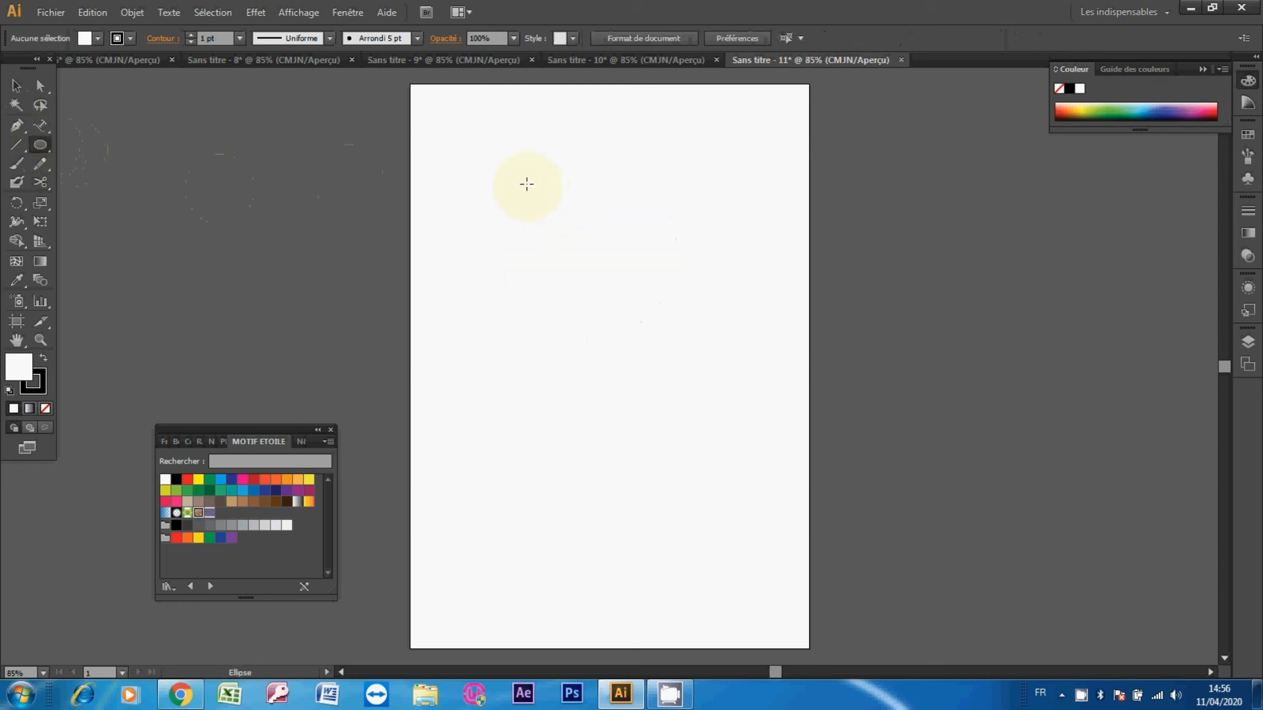
pyautogui.moveTo(526, 184); pyautogui.dragTo(688, 342)
pyautogui.click(41, 182)
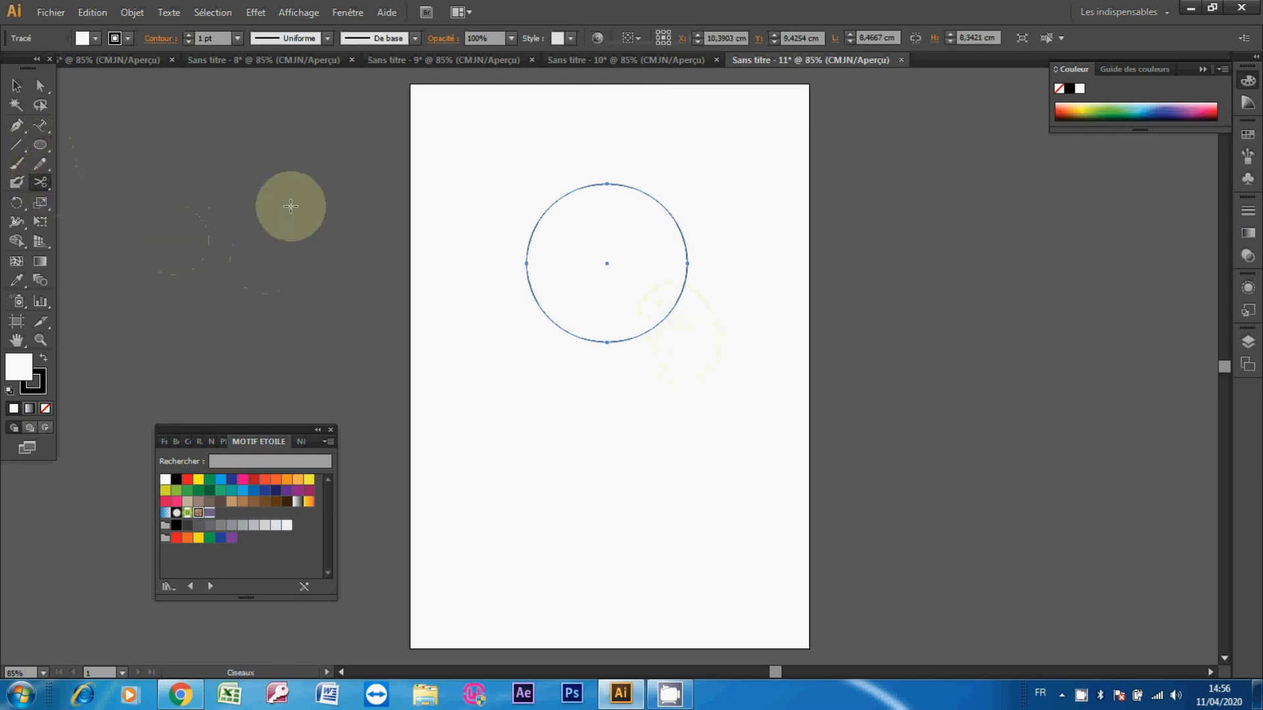
pyautogui.click(526, 264)
pyautogui.click(687, 263)
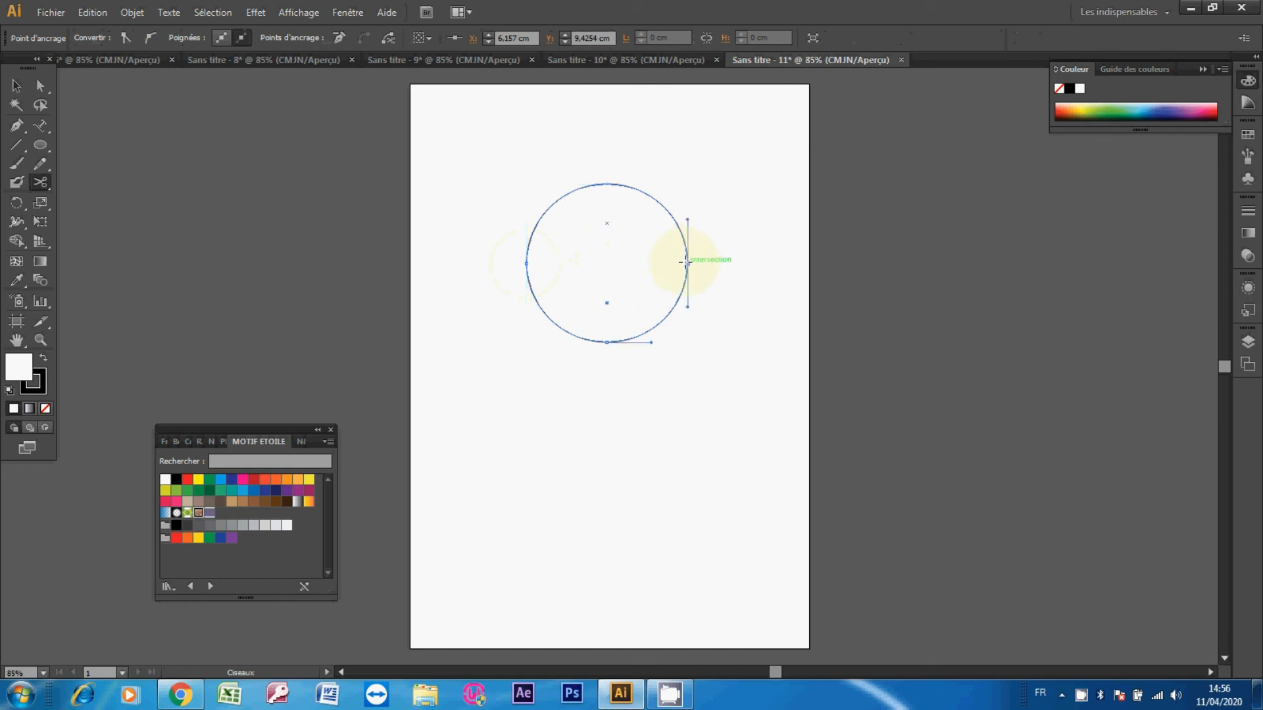
# Move the lower half of the cut ellipse about 3 cm down and remove the upper half's fill
pyautogui.click(16, 85)
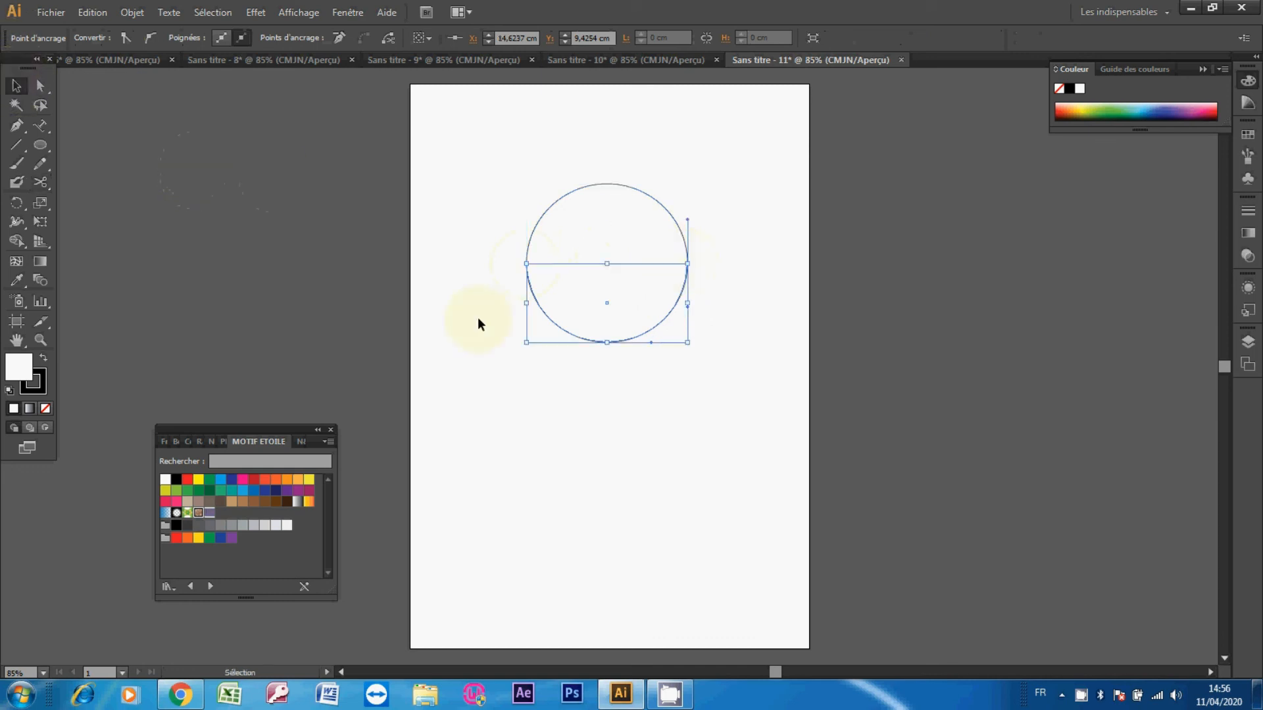
pyautogui.moveTo(597, 300); pyautogui.dragTo(603, 357)
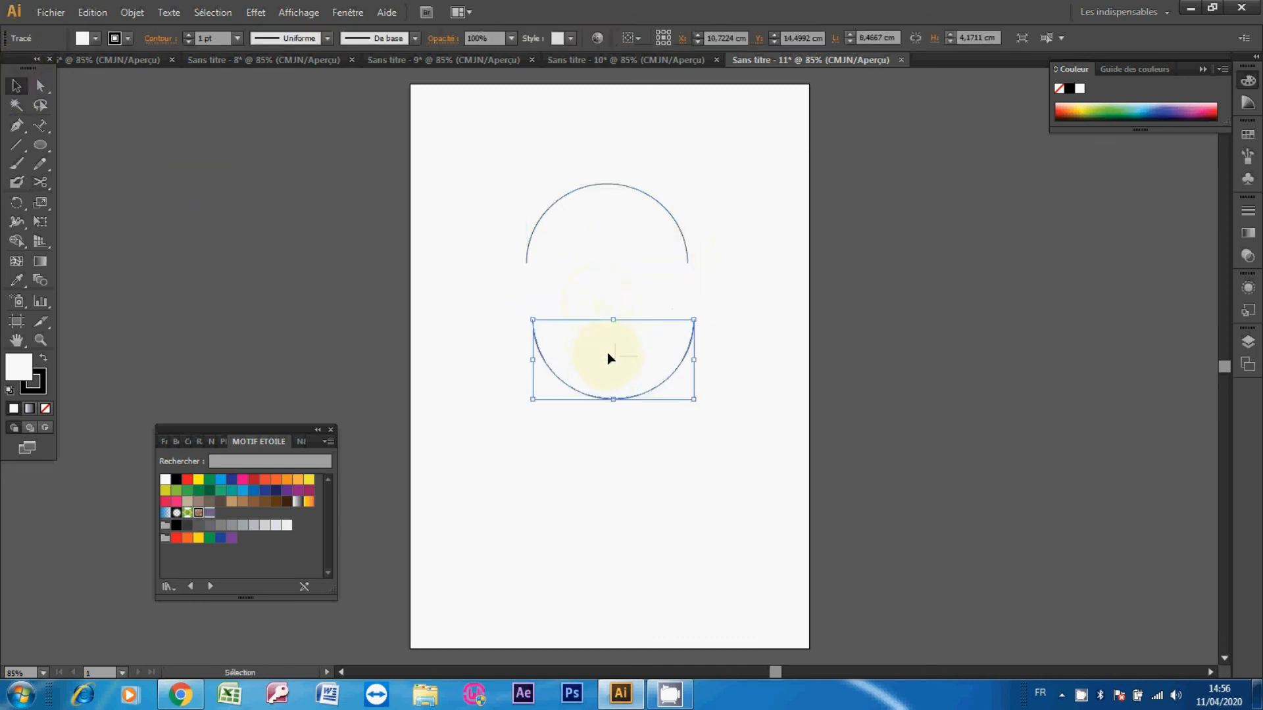
pyautogui.click(585, 211)
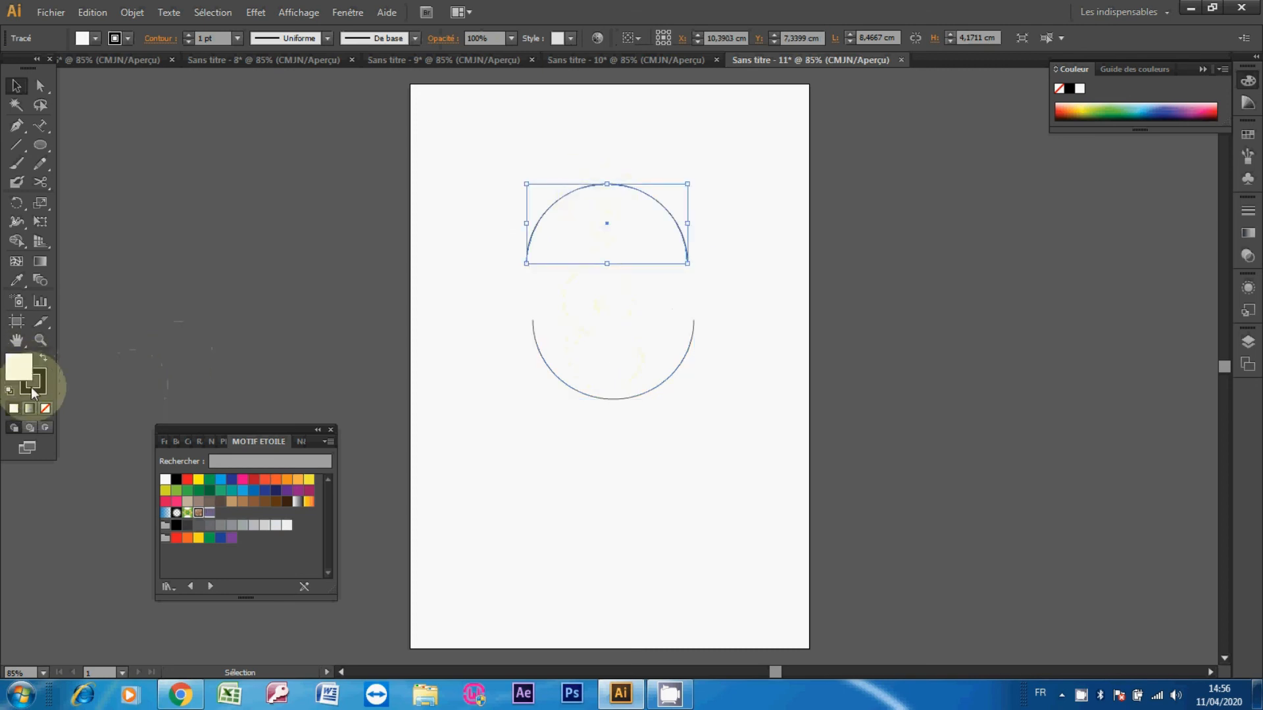
pyautogui.click(45, 408)
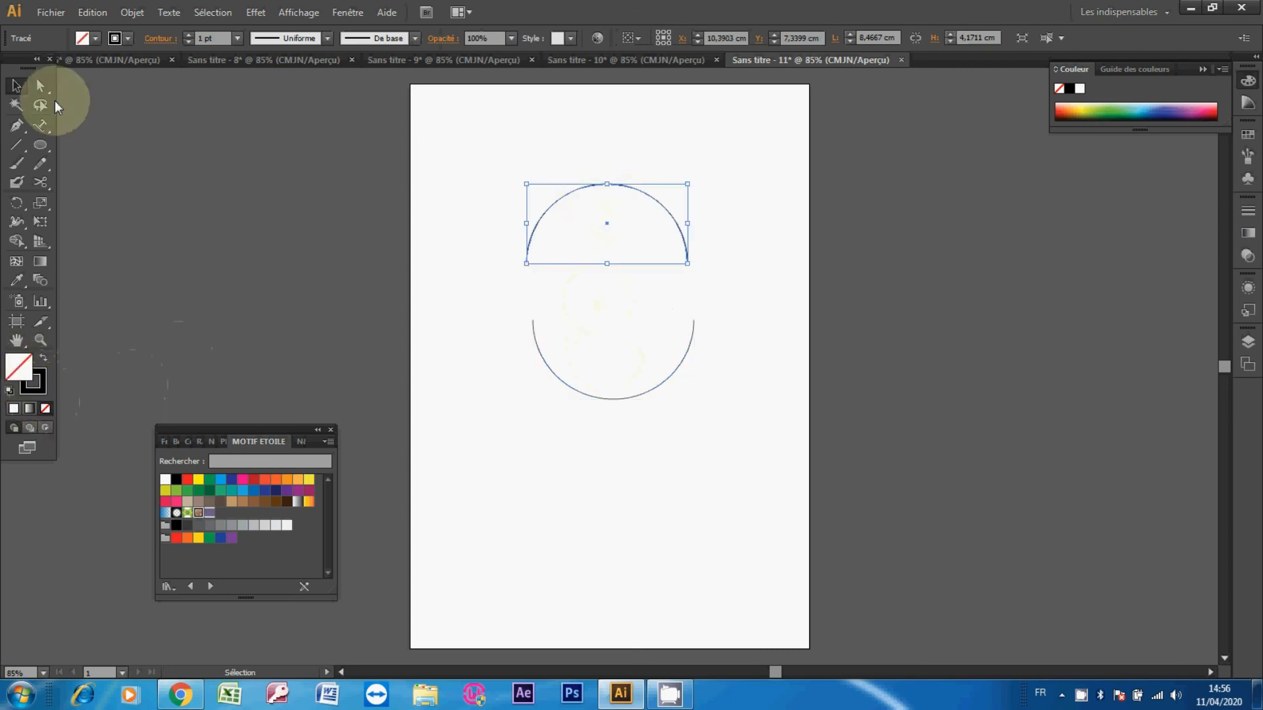
# Add the text "MES OBJETS 3D EN ILLUSTRATOR" along the upper arc, starting near its left end, with the Type on a Path tool
pyautogui.click(43, 134)
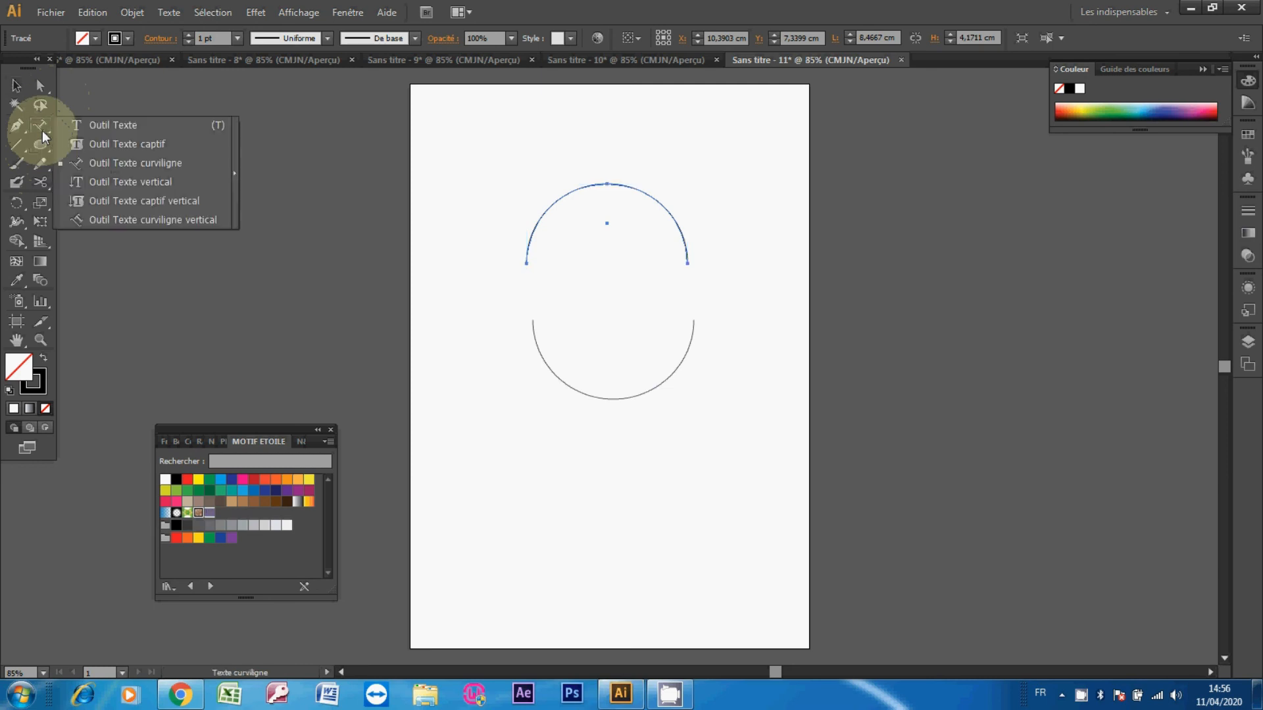
pyautogui.click(117, 166)
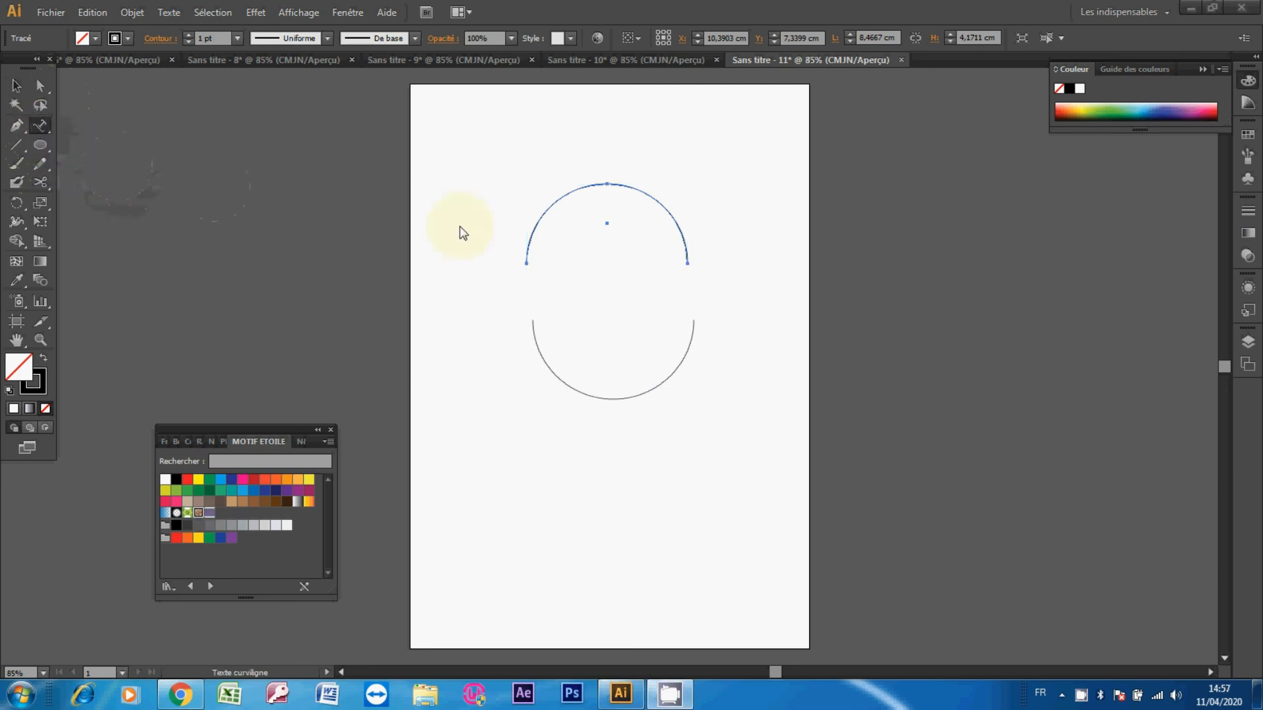
pyautogui.click(528, 247)
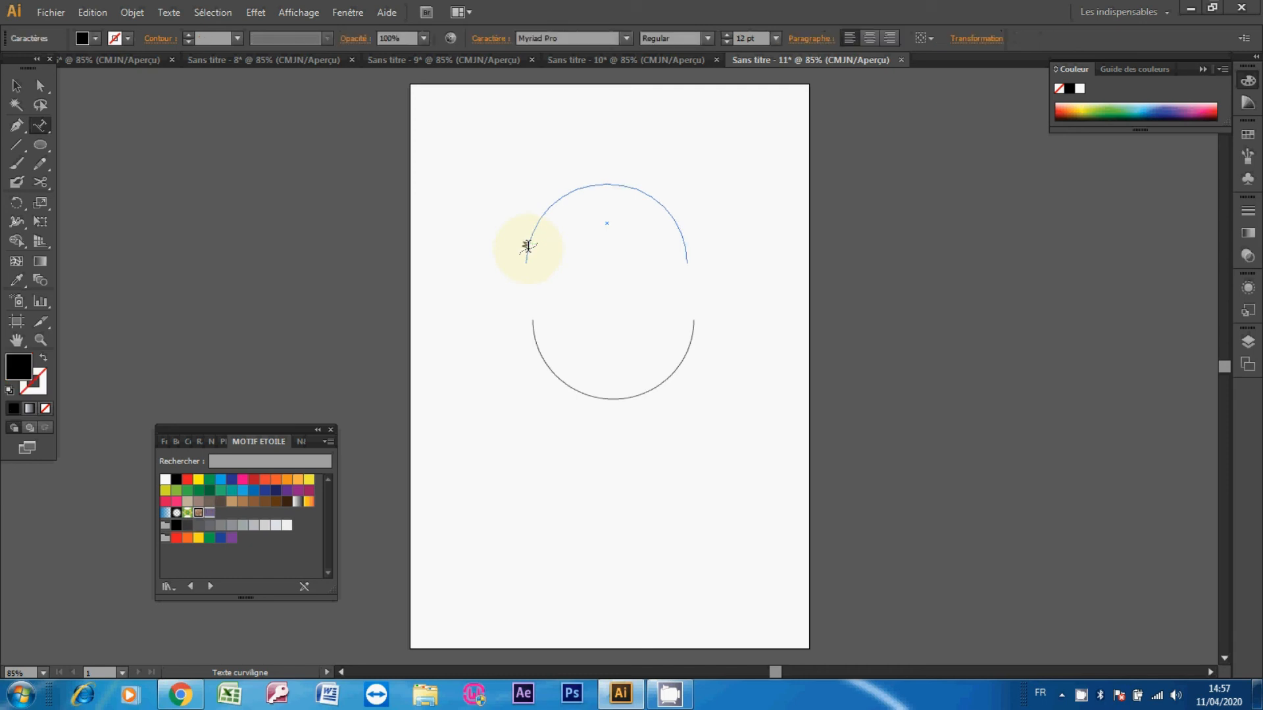
pyautogui.write('MESOBJETS')
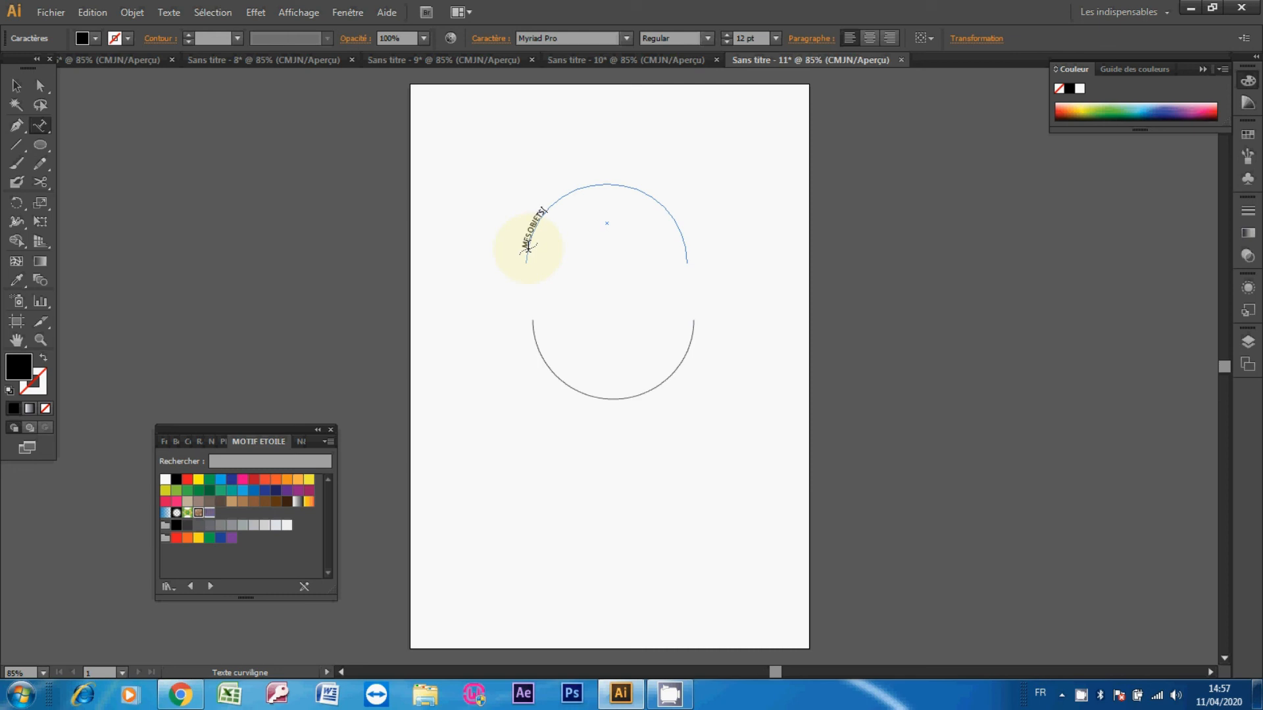
pyautogui.write('3D')
pyautogui.write(' EN ILLUSTRA')
pyautogui.write('TOT')
pyautogui.press('BackSpace')
pyautogui.write('R 6')
pyautogui.press('BackSpace')
pyautogui.press('BackSpace')
pyautogui.press('BackSpace')
pyautogui.press('BackSpace')
pyautogui.press('BackSpace')
pyautogui.press('BackSpace')
# Narrow the upper arc together with its text from its right side, keeping its height
pyautogui.click(18, 86)
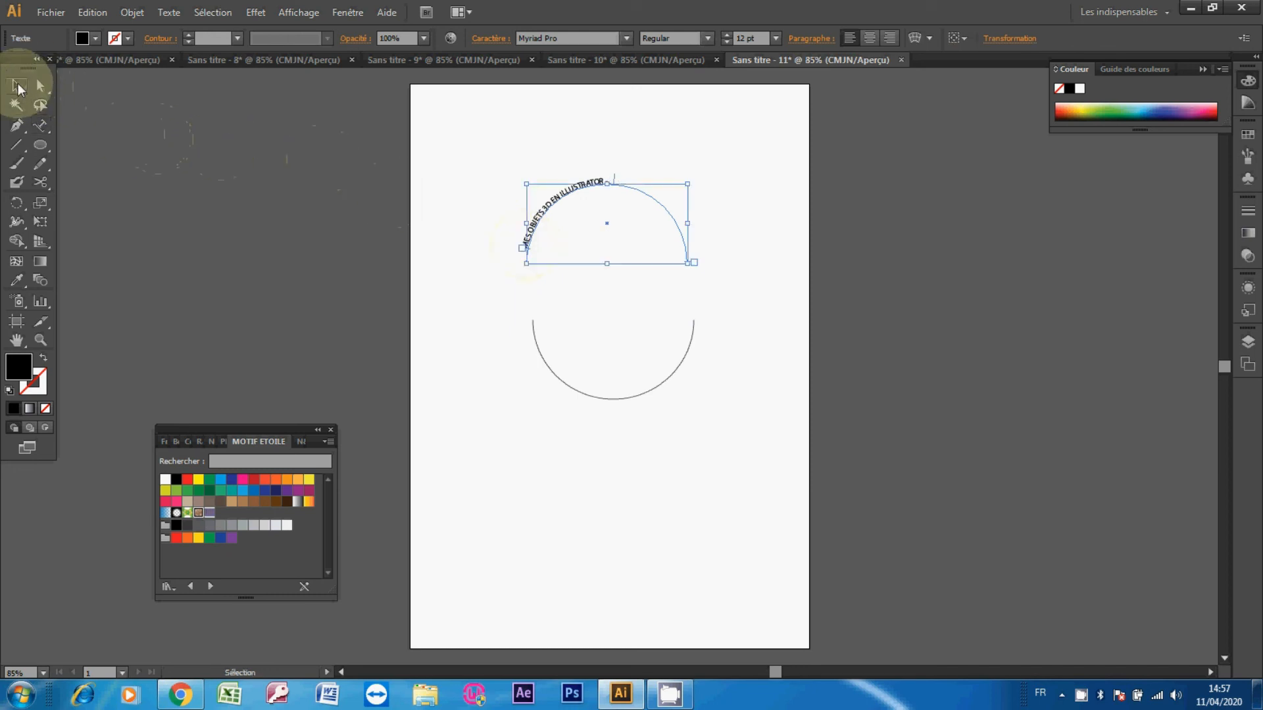
pyautogui.click(520, 182)
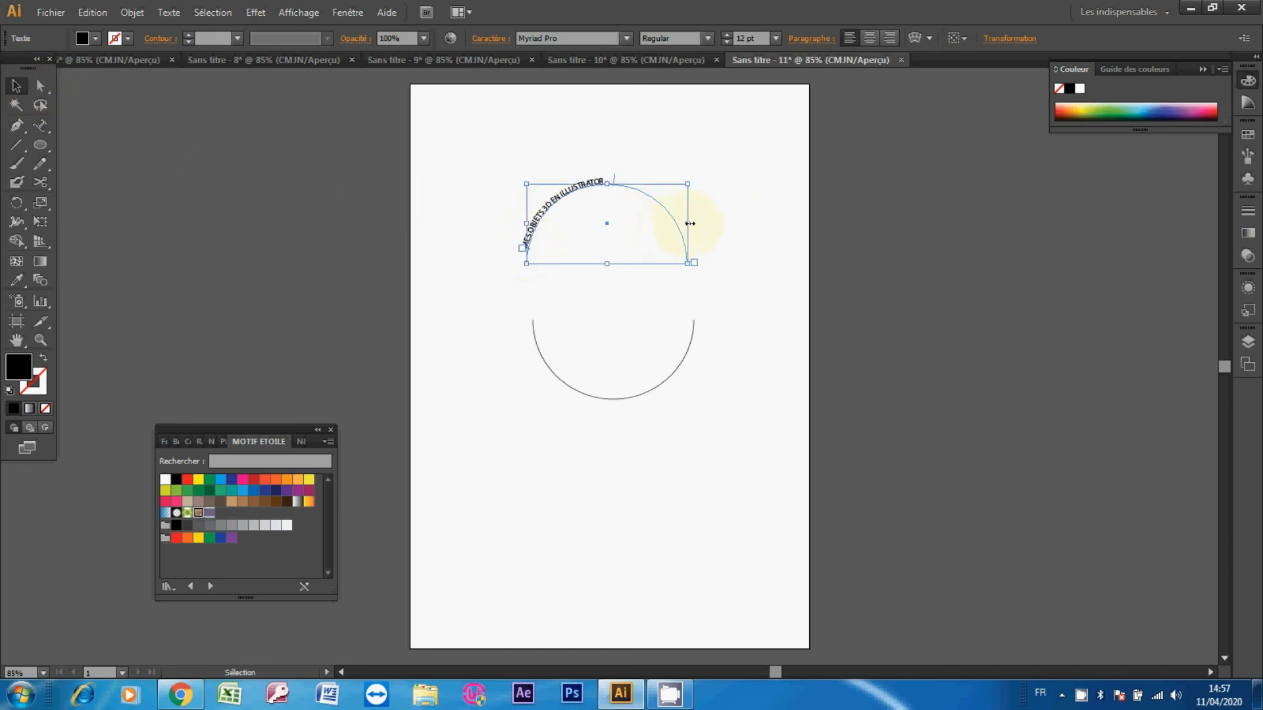
pyautogui.moveTo(690, 224); pyautogui.dragTo(661, 224)
# Set the tracking of the arc text to 100
pyautogui.click(495, 39)
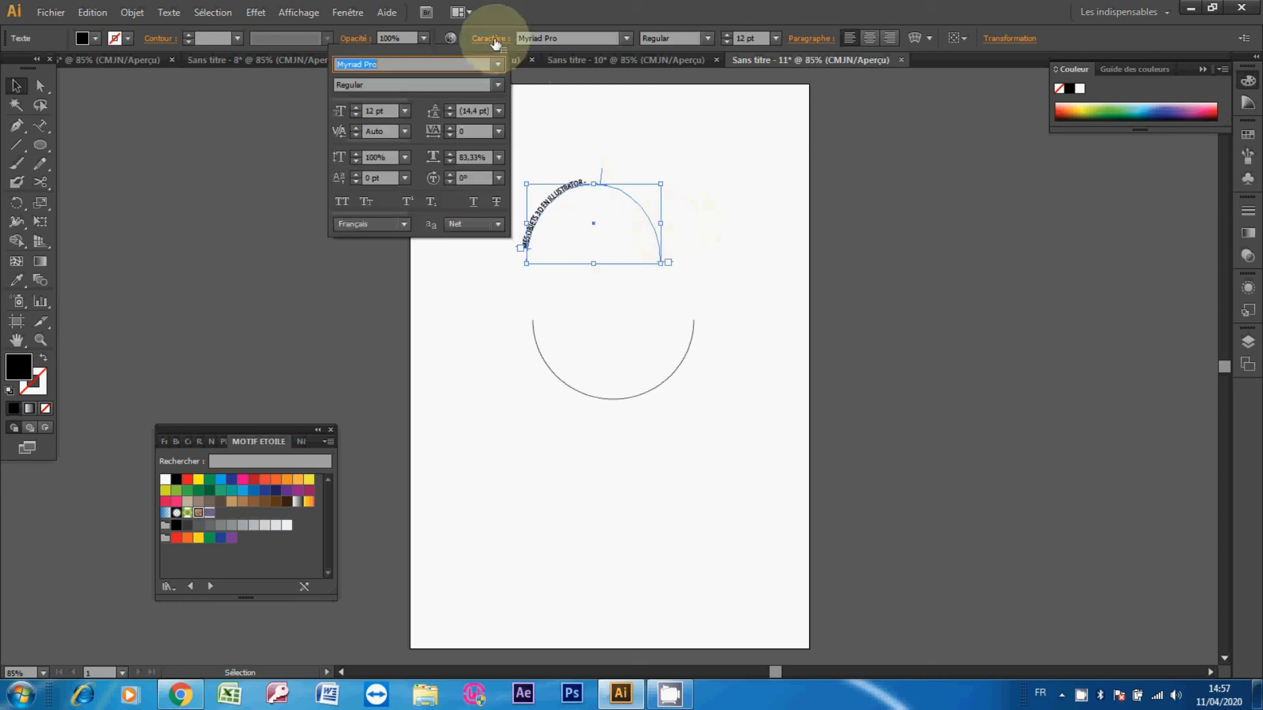
pyautogui.click(499, 131)
pyautogui.click(523, 367)
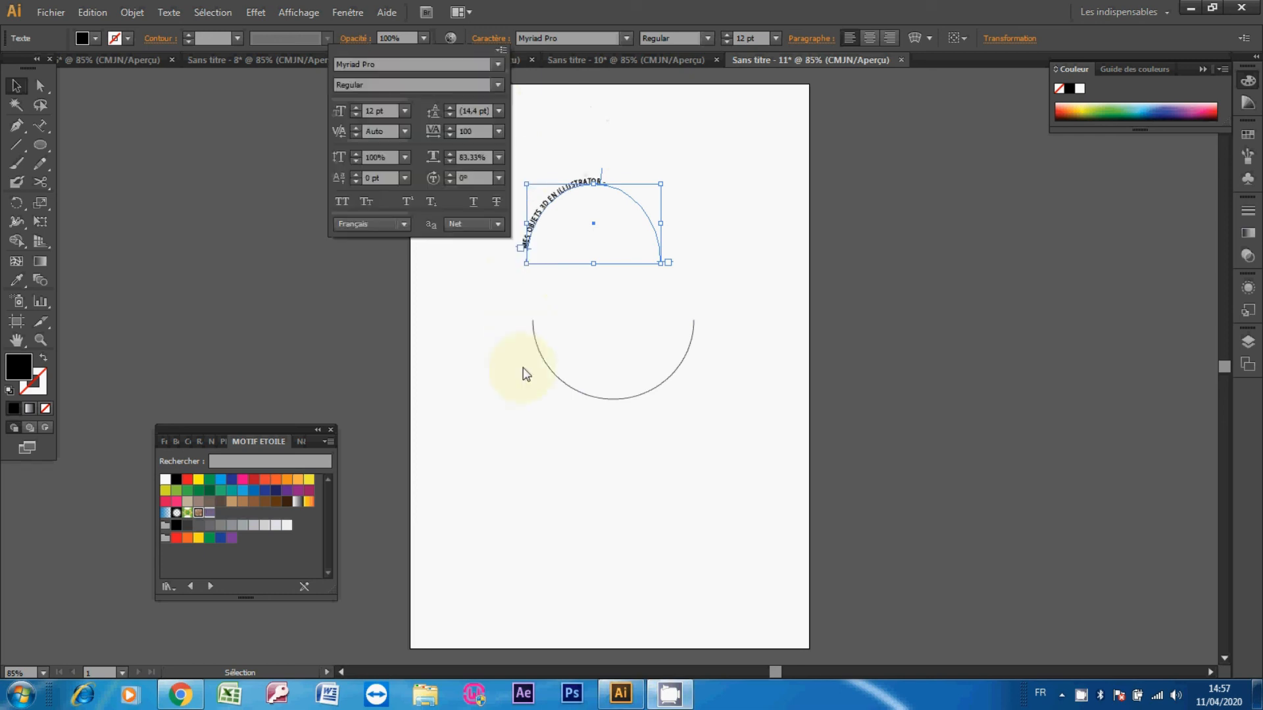
pyautogui.click(518, 358)
# Increase the horizontal scale of the arc text so it spans the whole arc
pyautogui.click(496, 40)
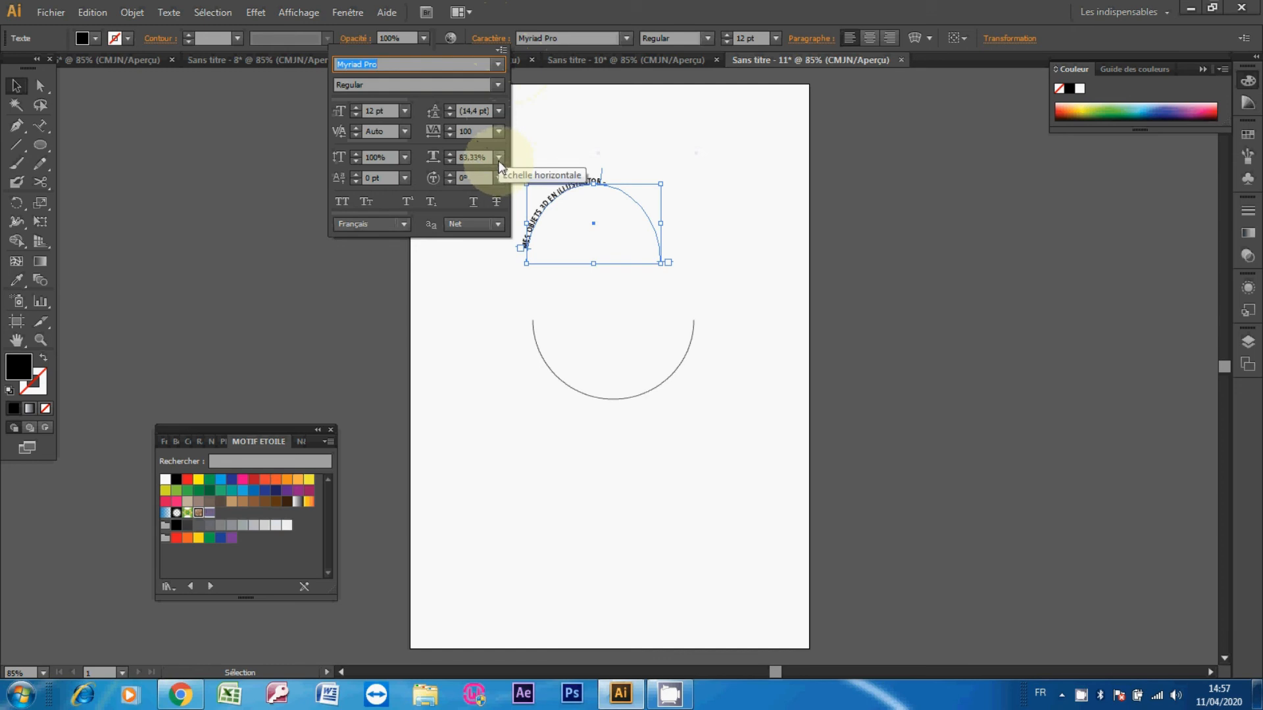
pyautogui.click(500, 158)
pyautogui.click(517, 313)
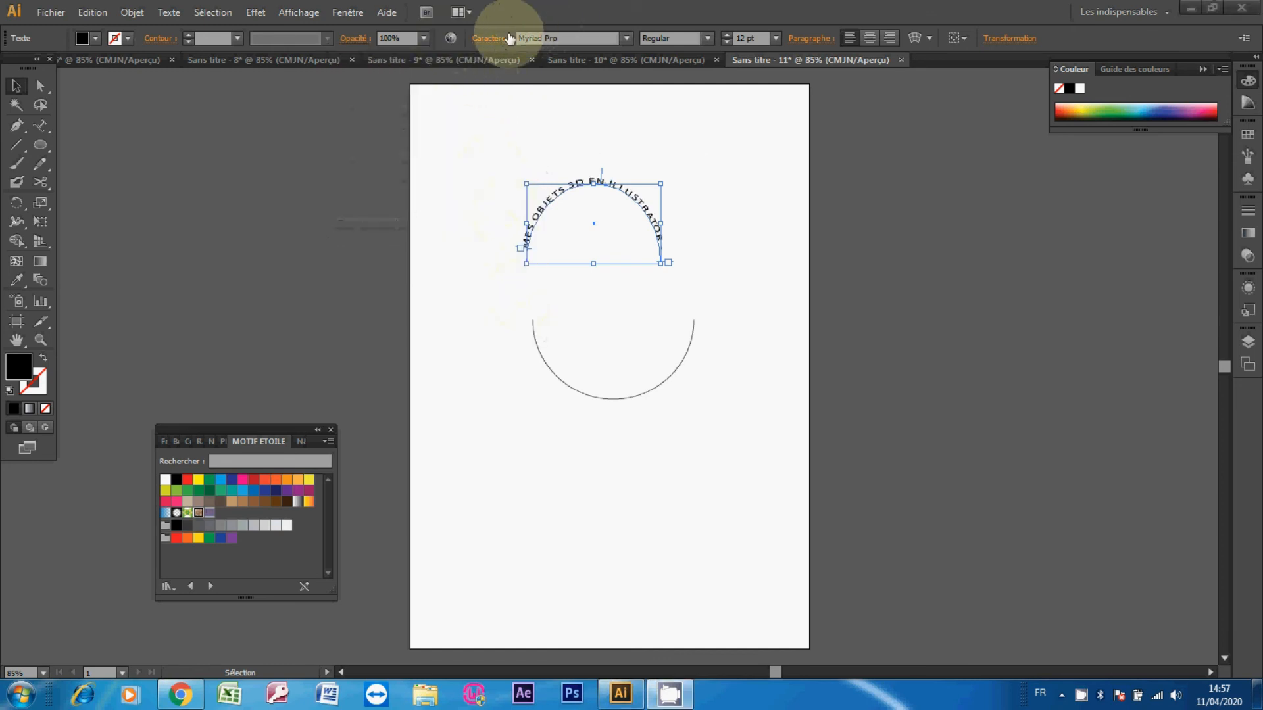
# Open the font choices for the arc text
pyautogui.click(626, 38)
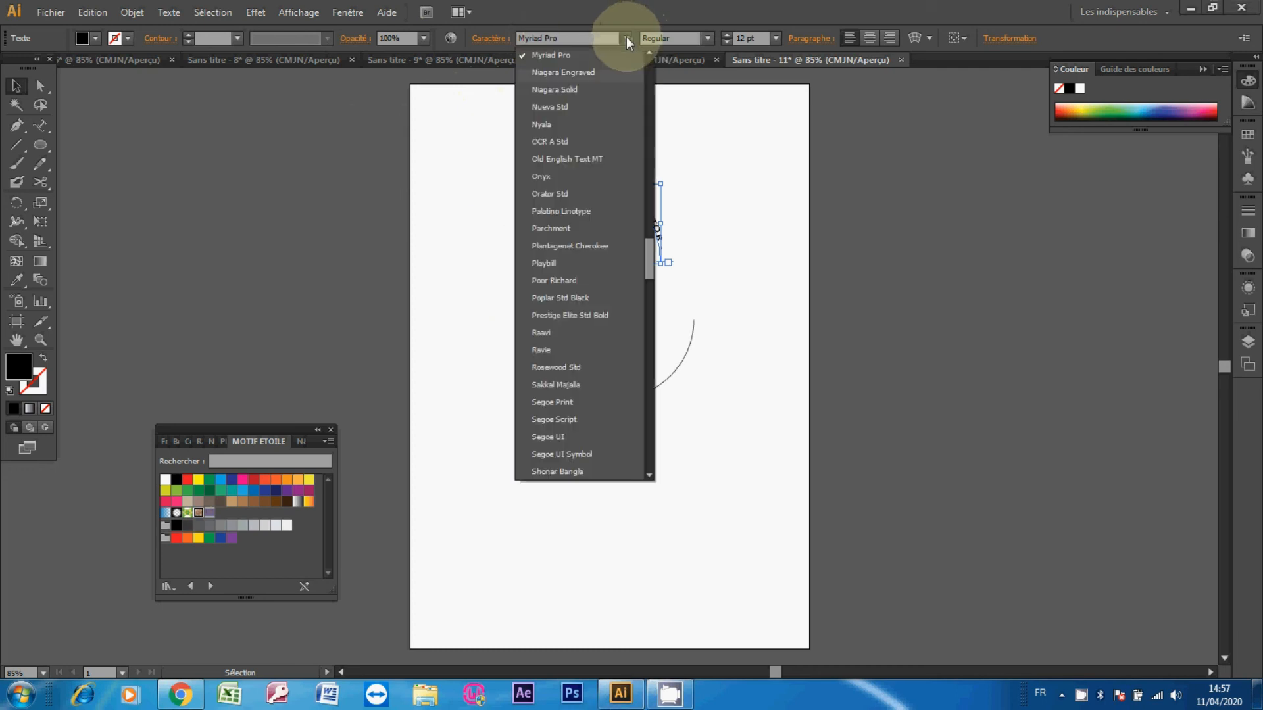